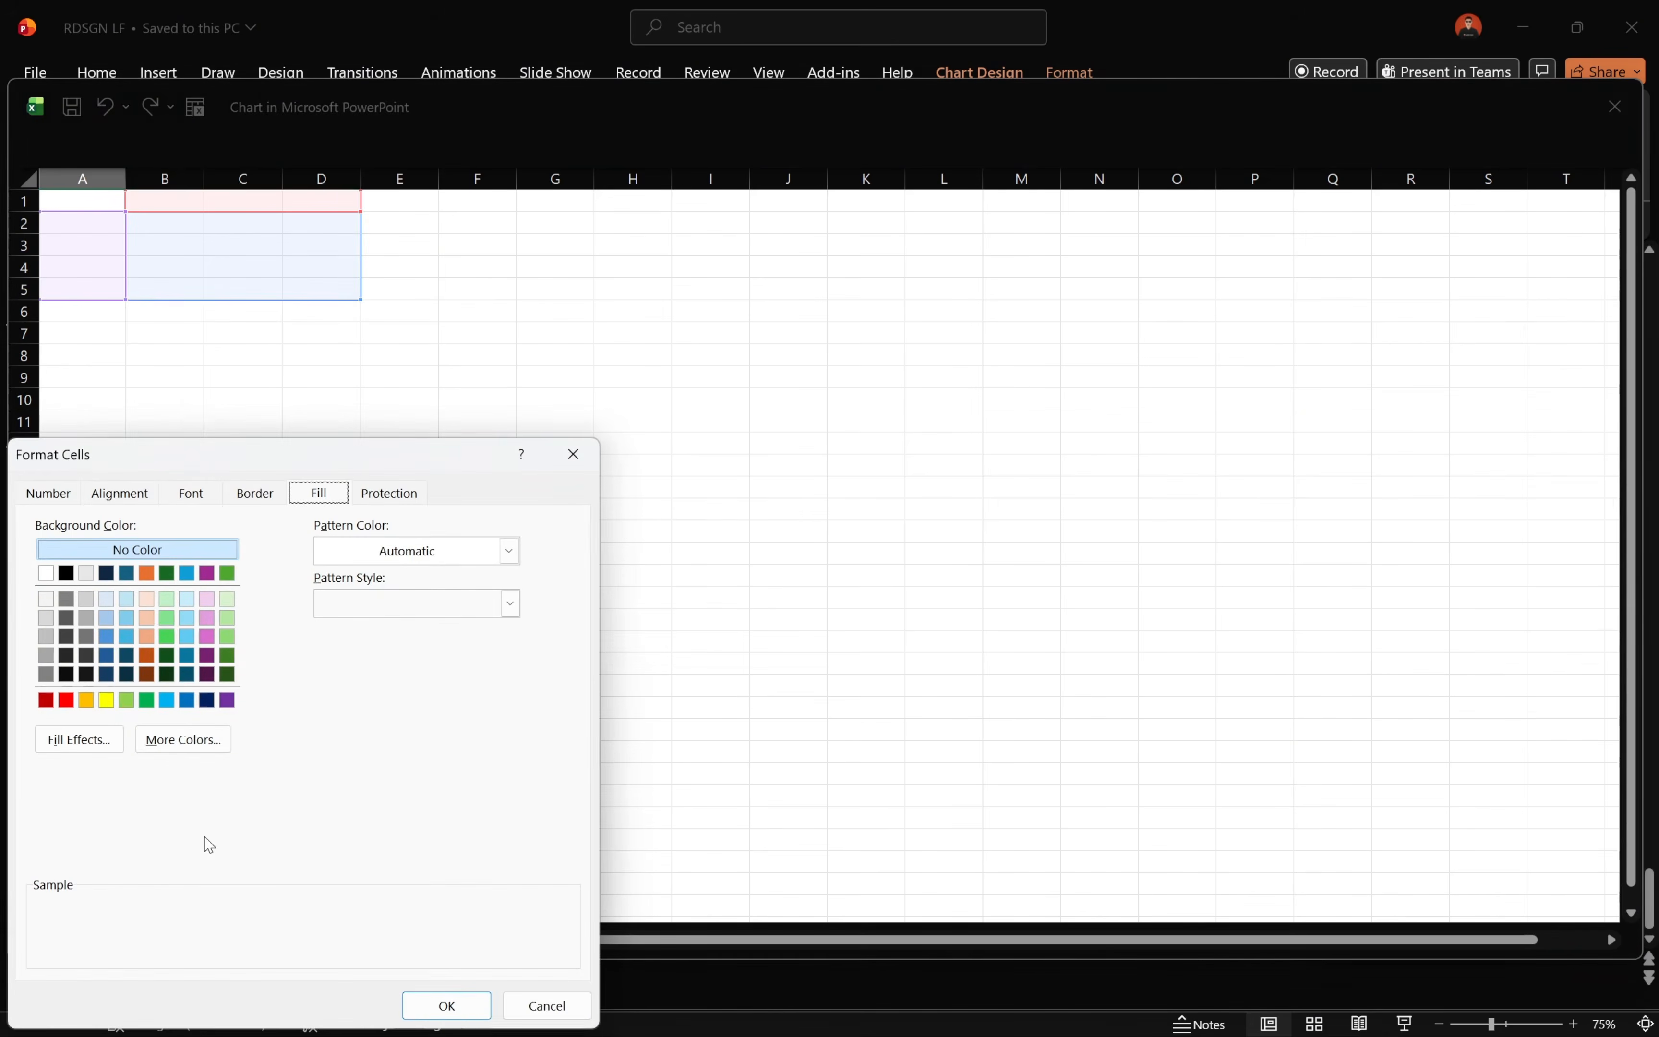
Step: Fill the actual dataset cells with yellow and fit the widths of columns A and C to their contents
left_click(107, 699)
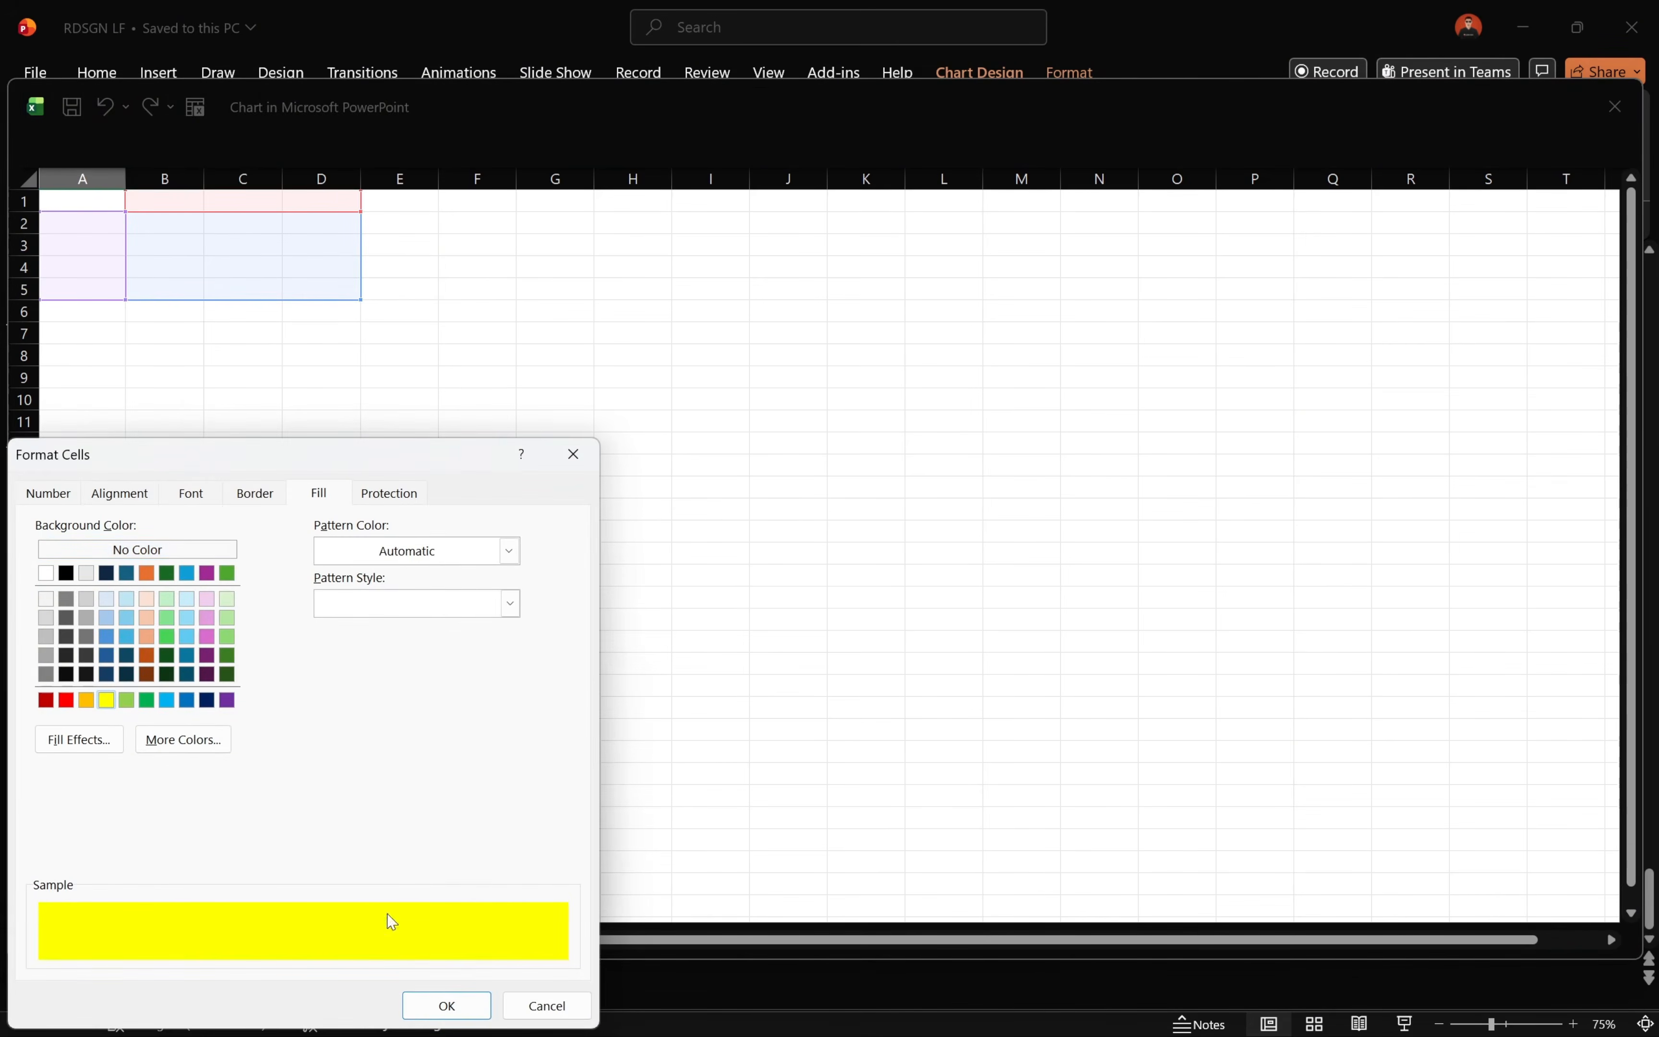
left_click(432, 1007)
double_click(126, 178)
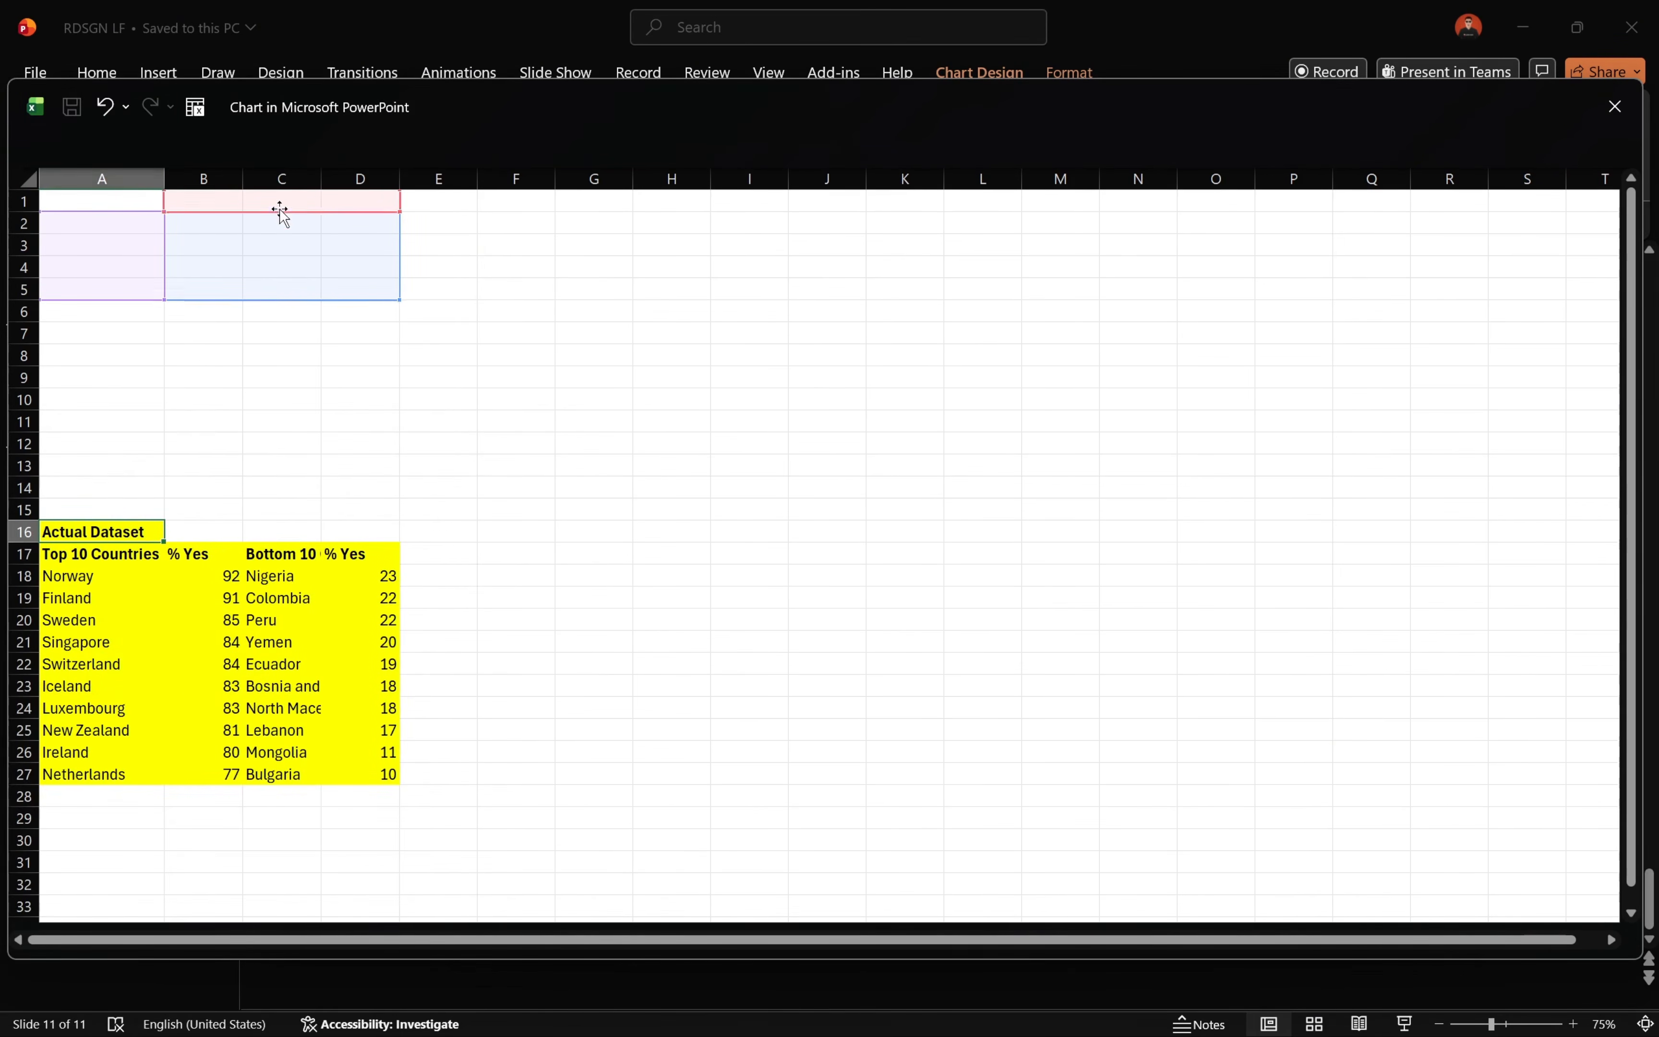
double_click(322, 179)
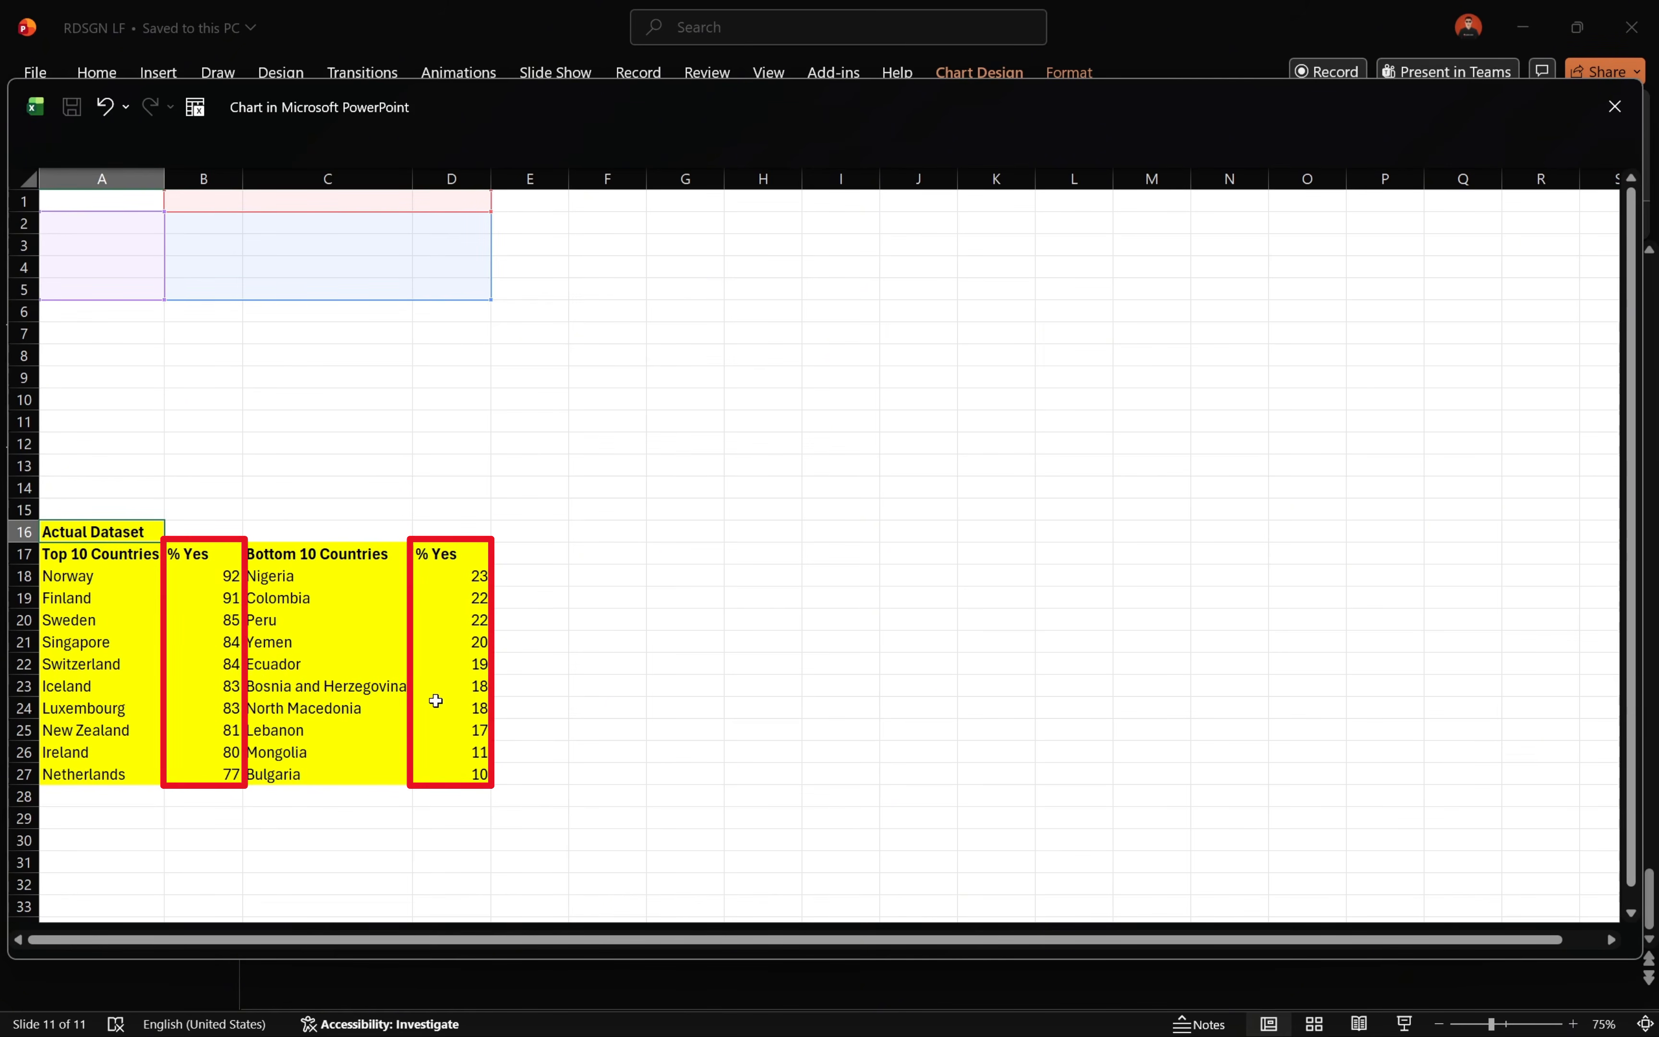
Step: Enter the headings "Top Value" in B1 and "Bottom Value" in D1
left_click(217, 202)
type("Top Value")
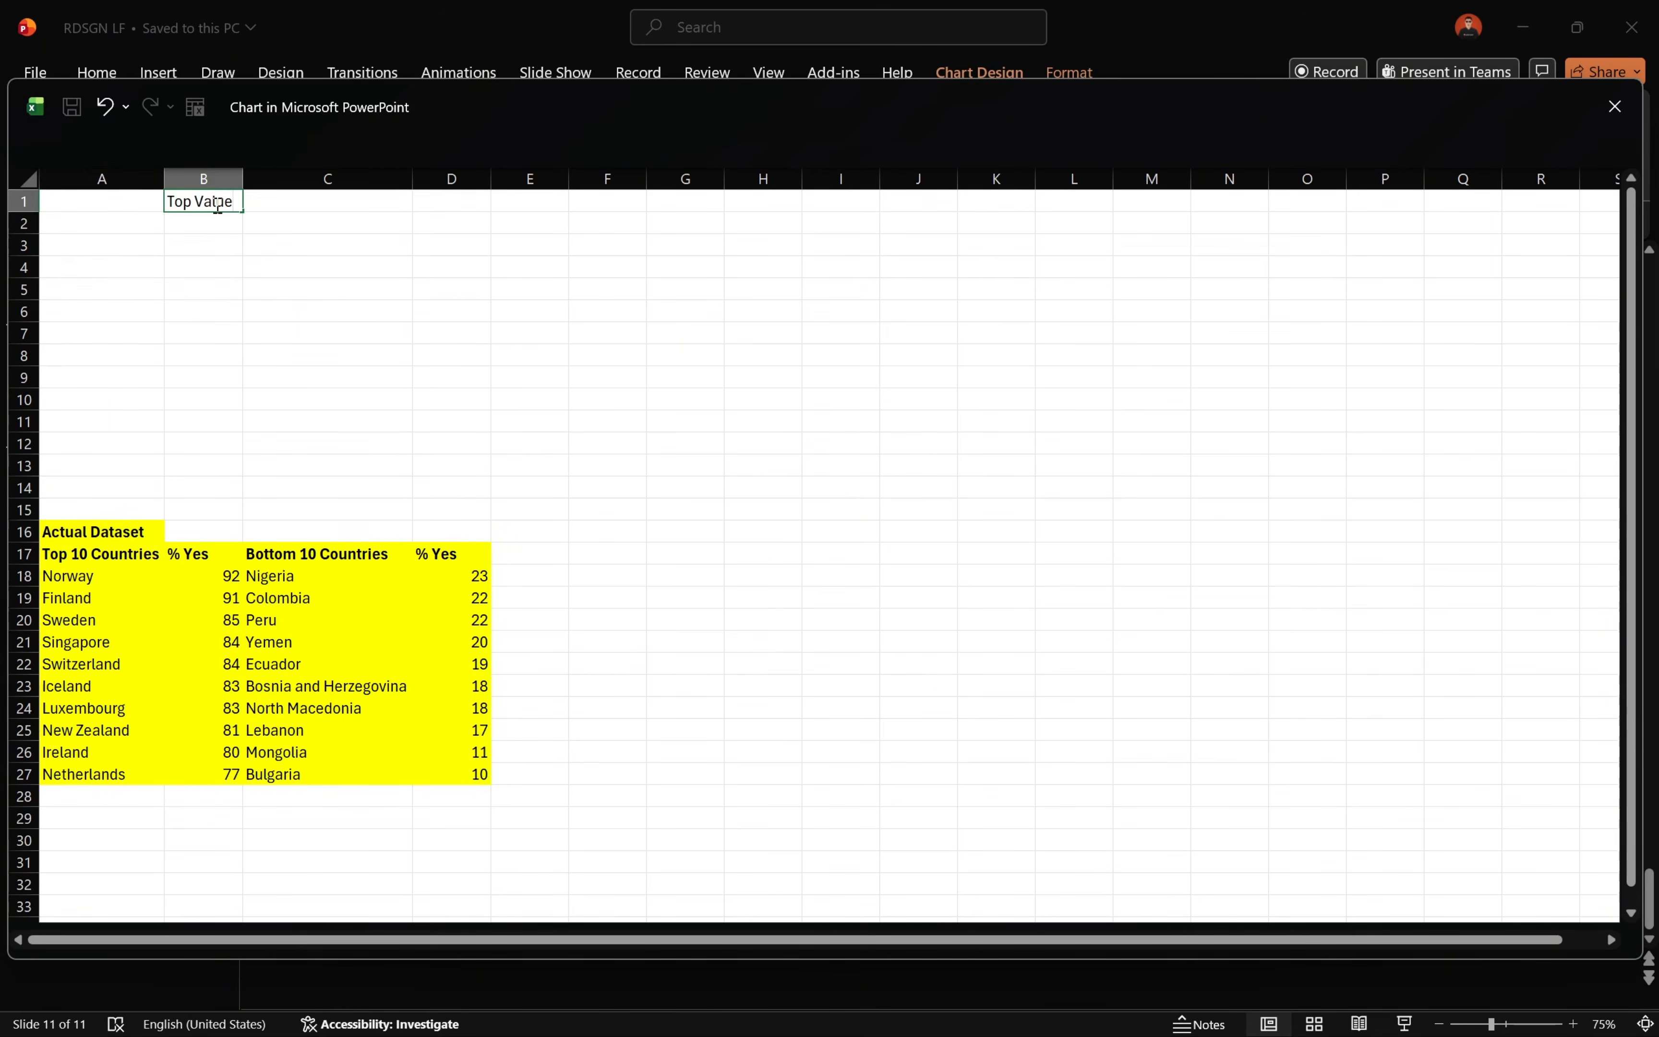
key("Return")
left_click(439, 201)
type("Bottom Value")
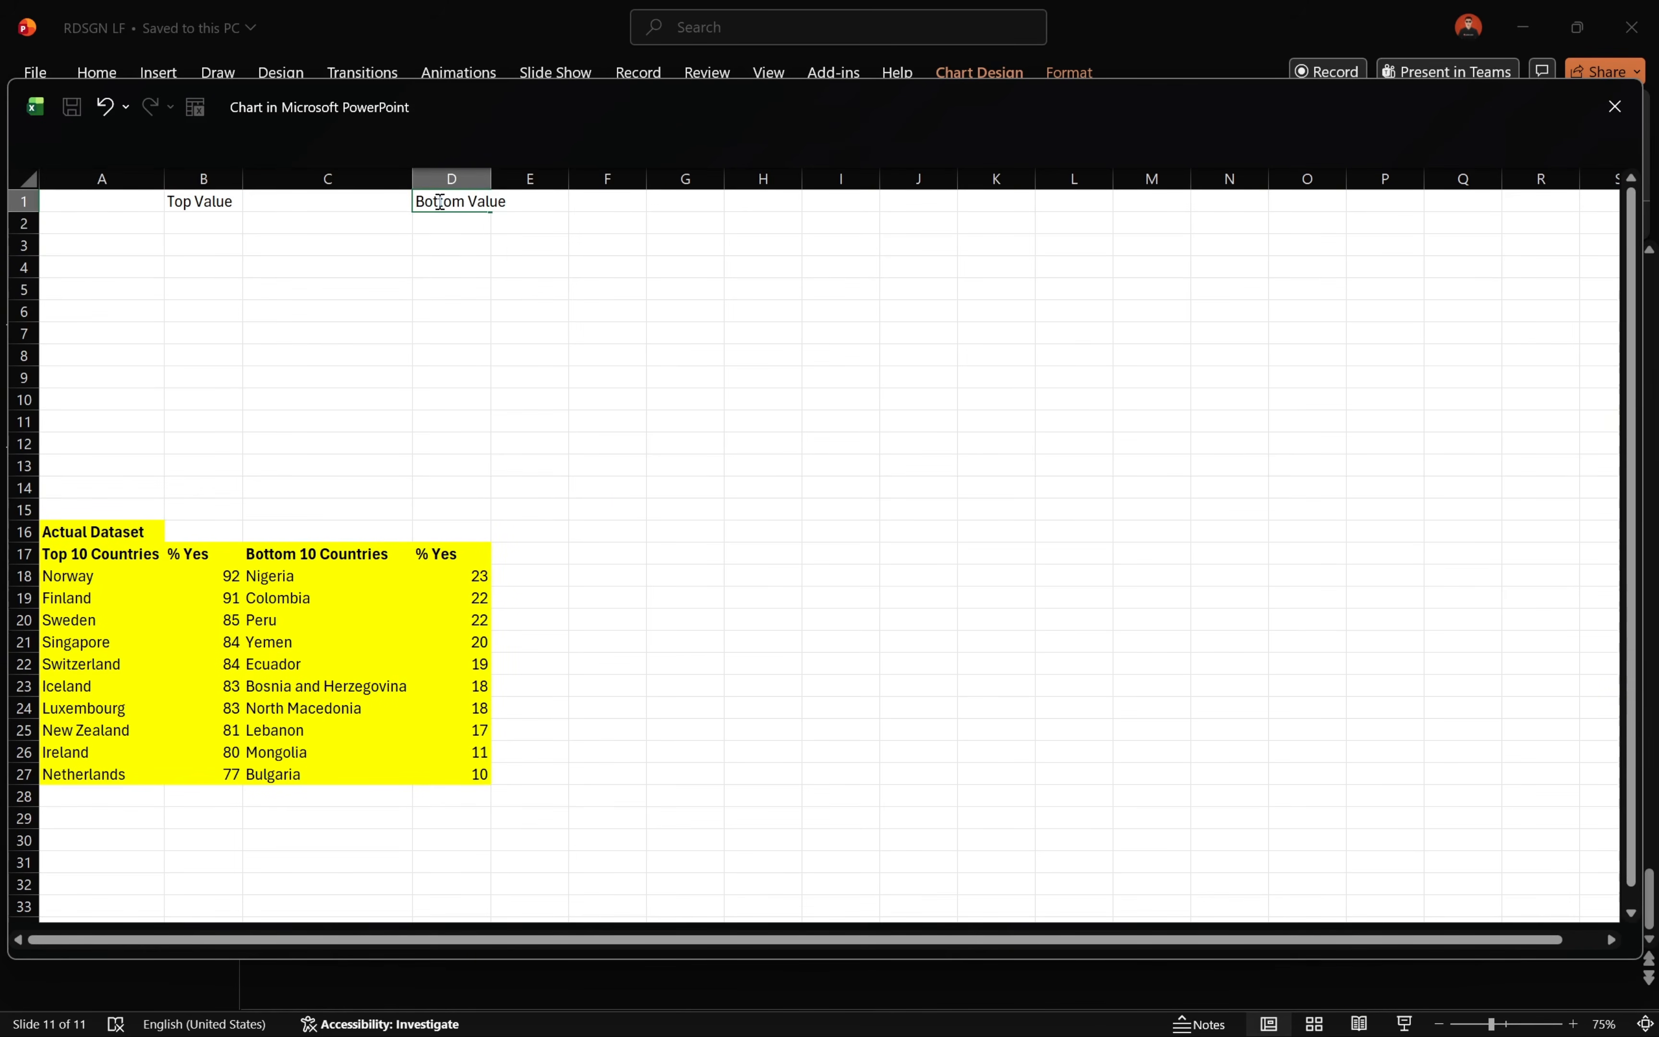
key("Return")
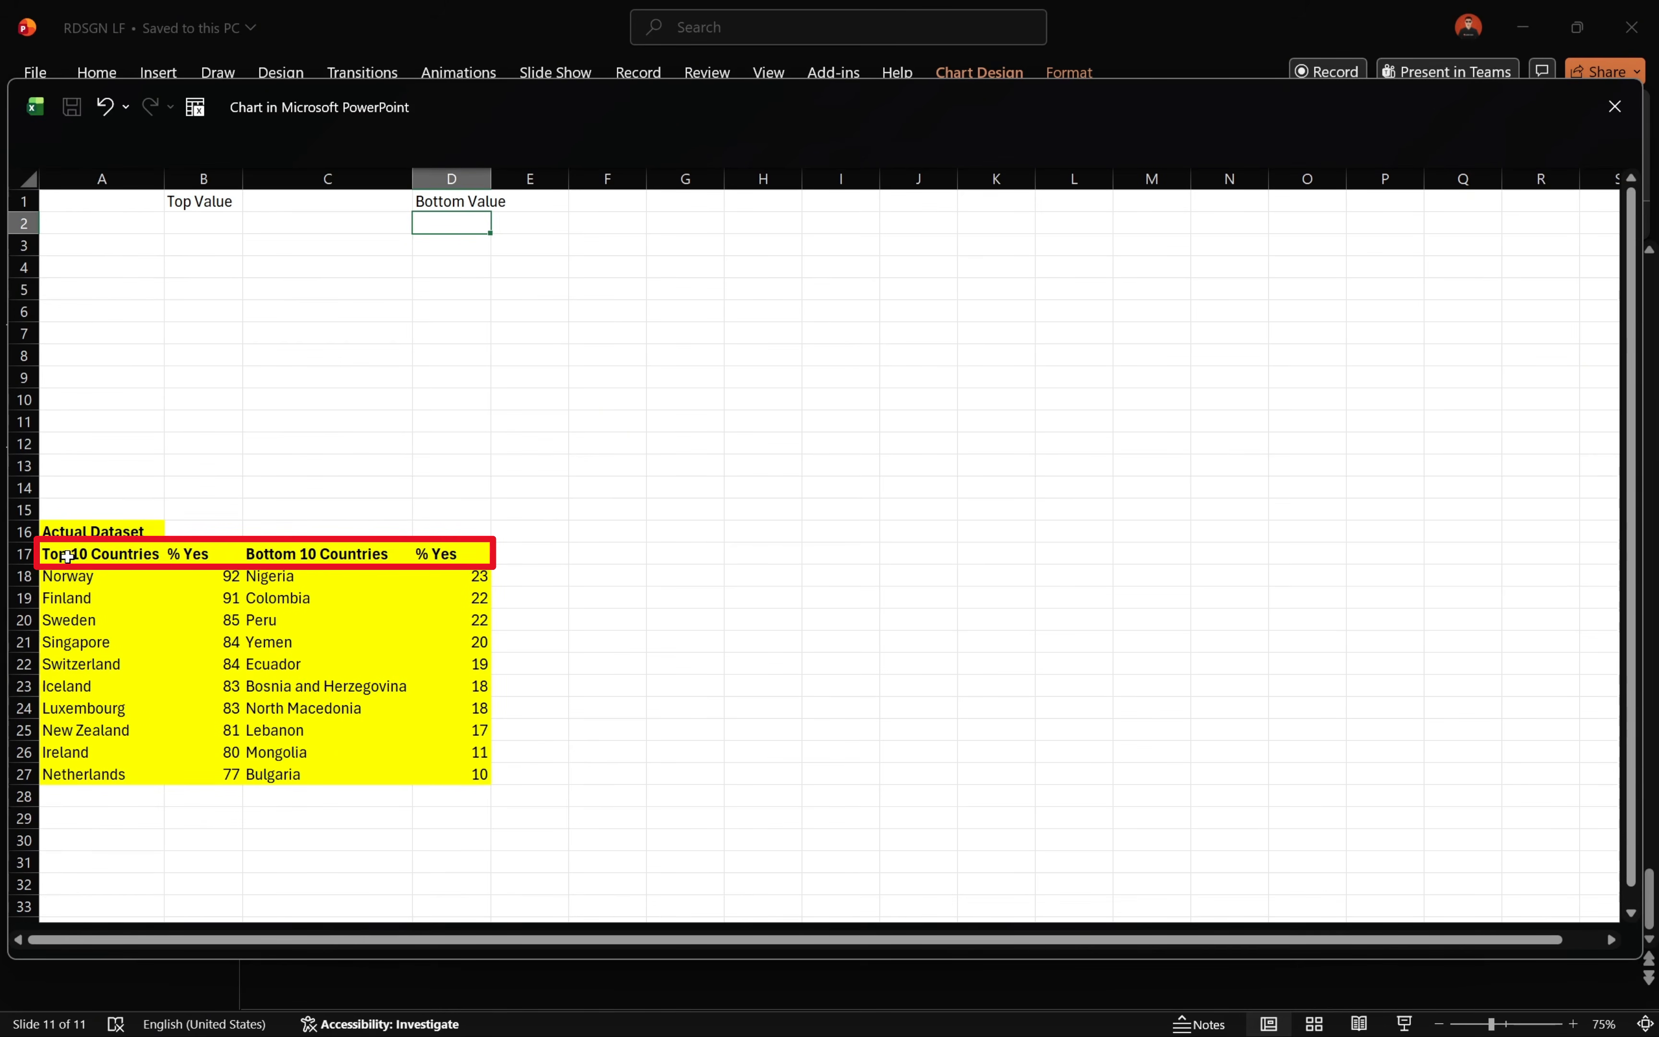
Step: Enter 0 in B2, link B3 to the first top-country percentage in B18, and fill the formula down to B12
left_click(211, 220)
type("0")
key("Return")
type("=")
left_click(213, 575)
key("Return")
left_click(231, 247)
left_click_drag(242, 255, 237, 447)
Step: Enter 0 in D2, fill D3:D12 with links to the bottom-country percentages from D18, and fit column D's width
left_click(455, 221)
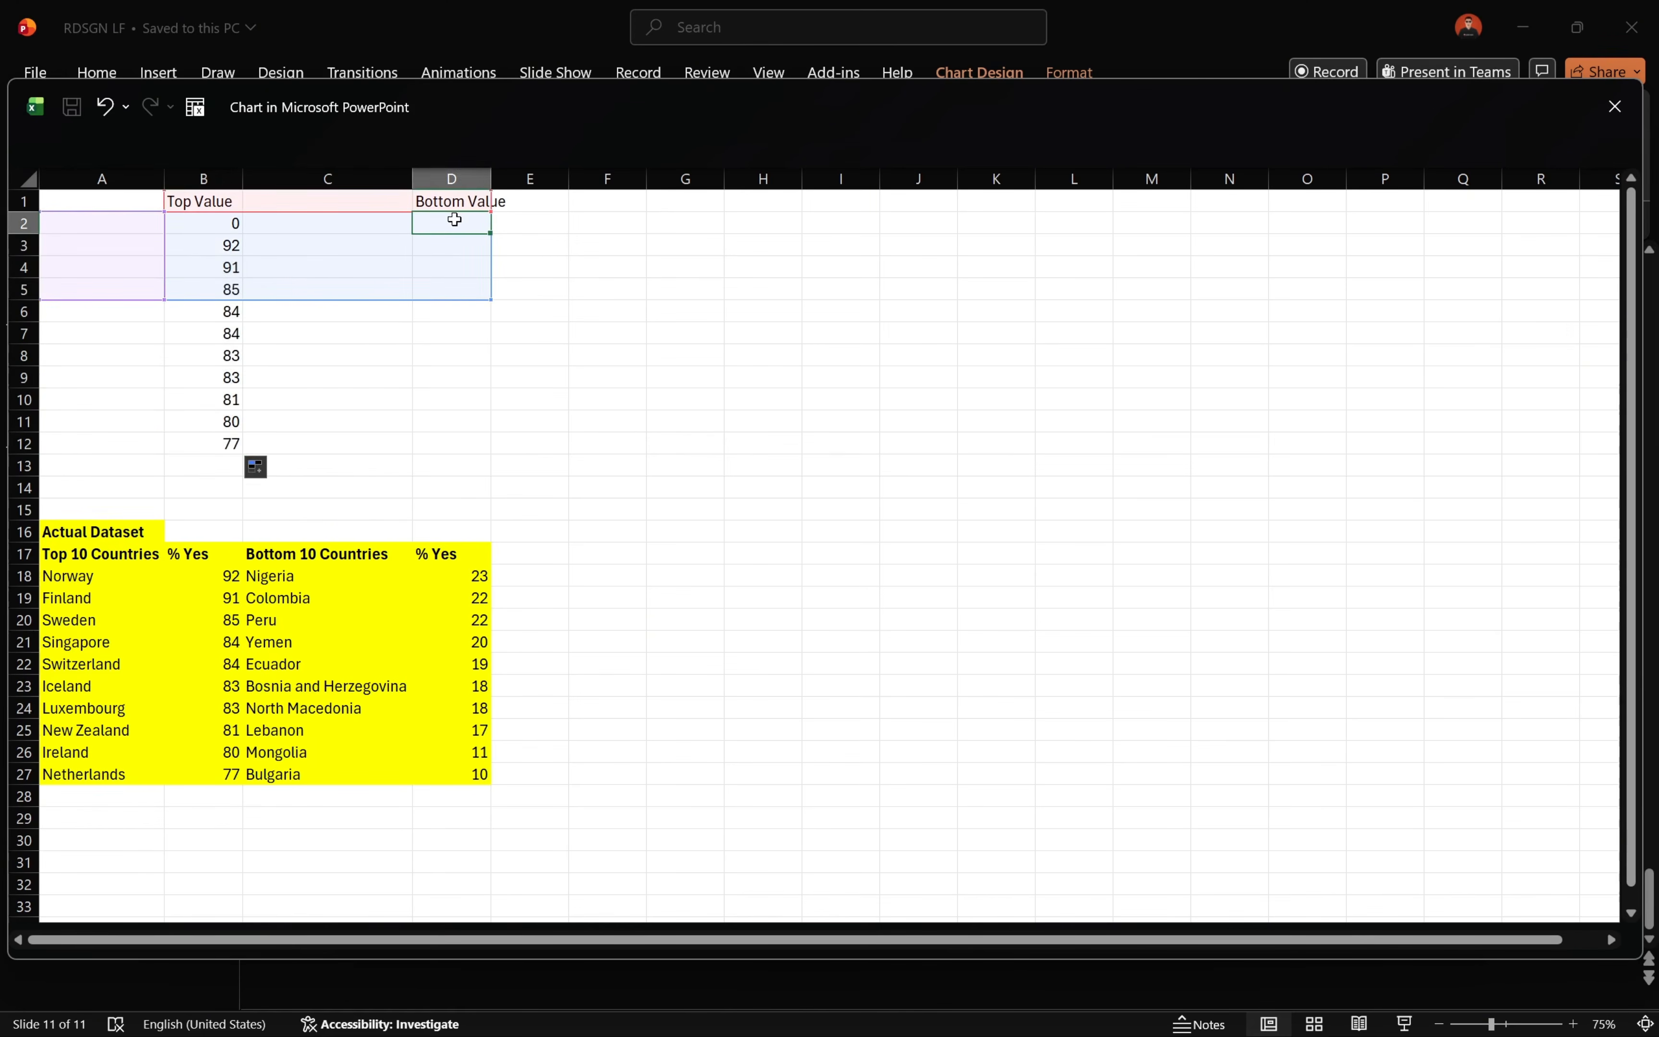
type("0")
key("Return")
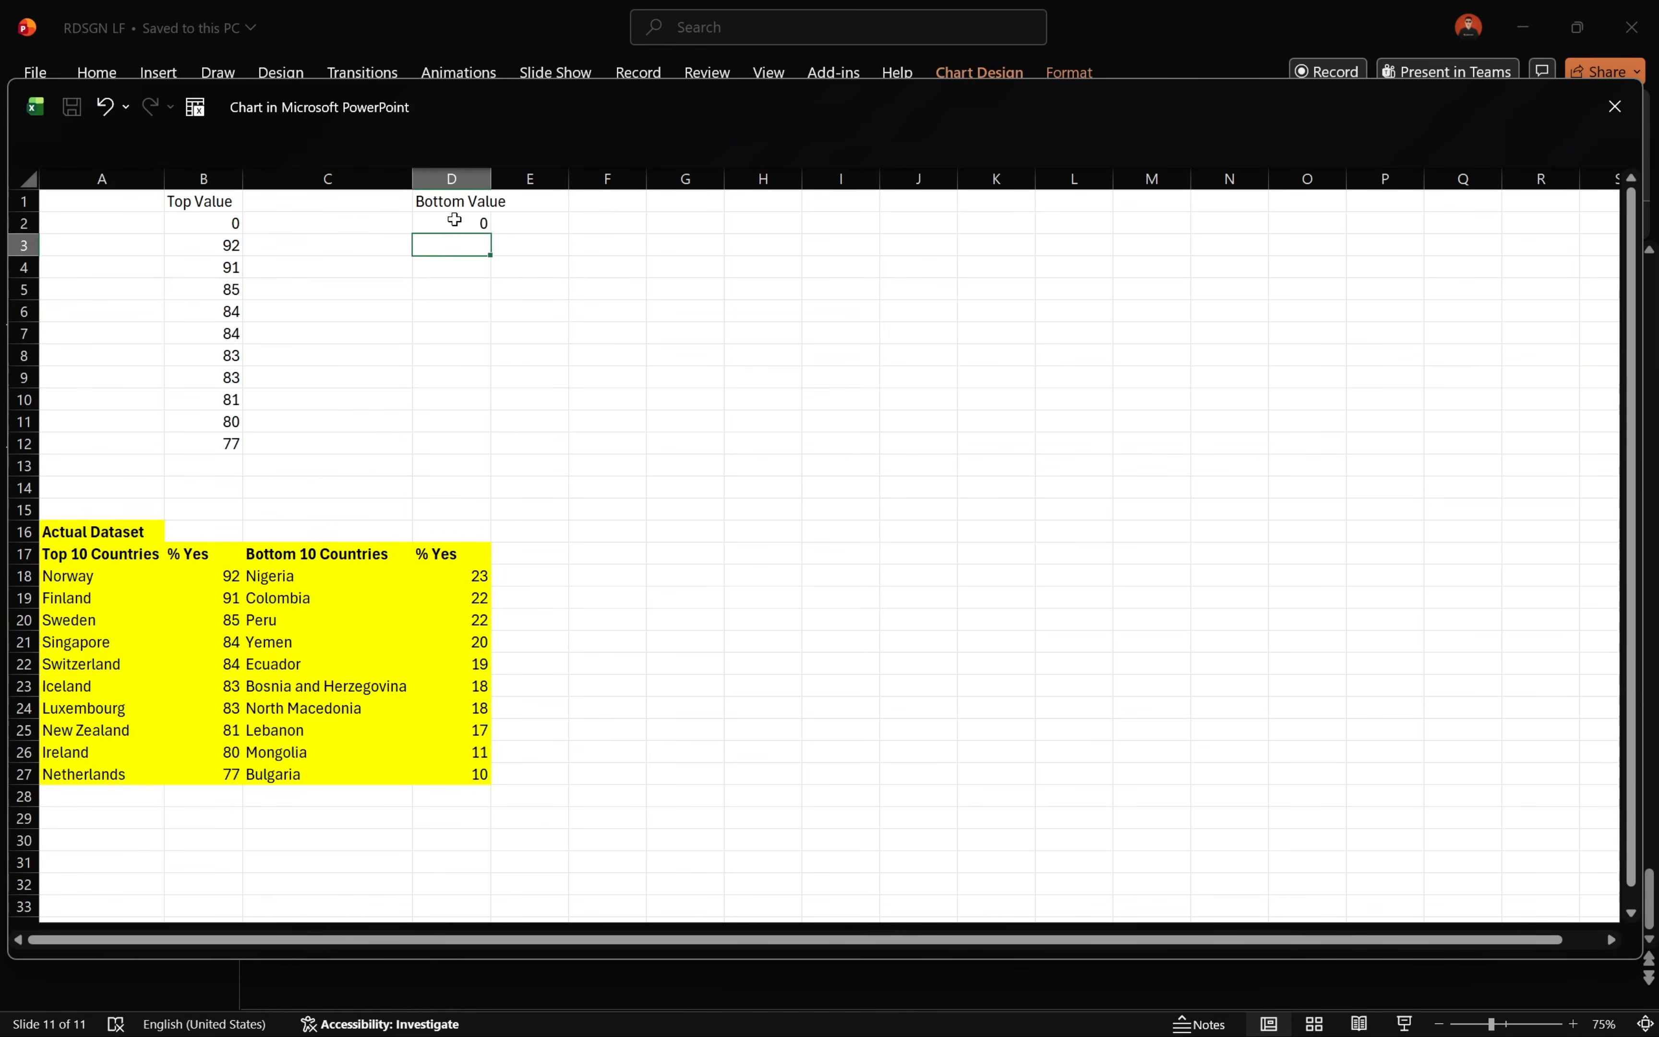
type("=")
left_click(476, 576)
key("Return")
left_click(470, 245)
left_click_drag(491, 256, 492, 453)
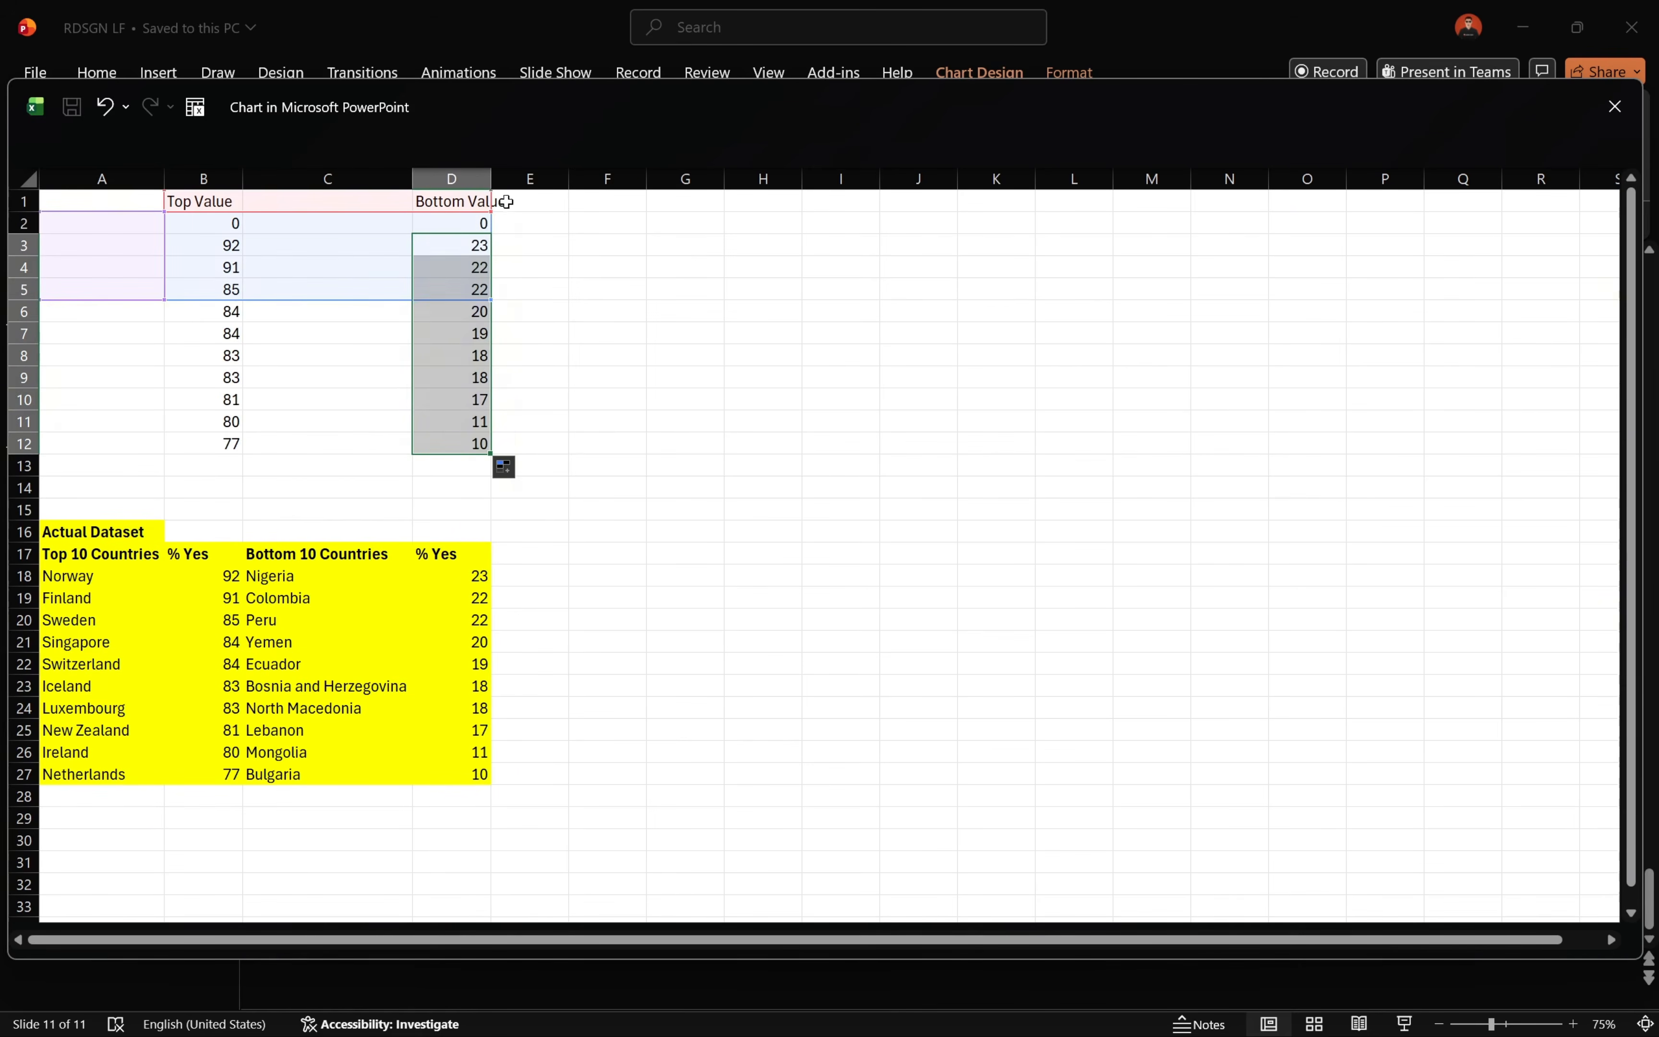
double_click(491, 178)
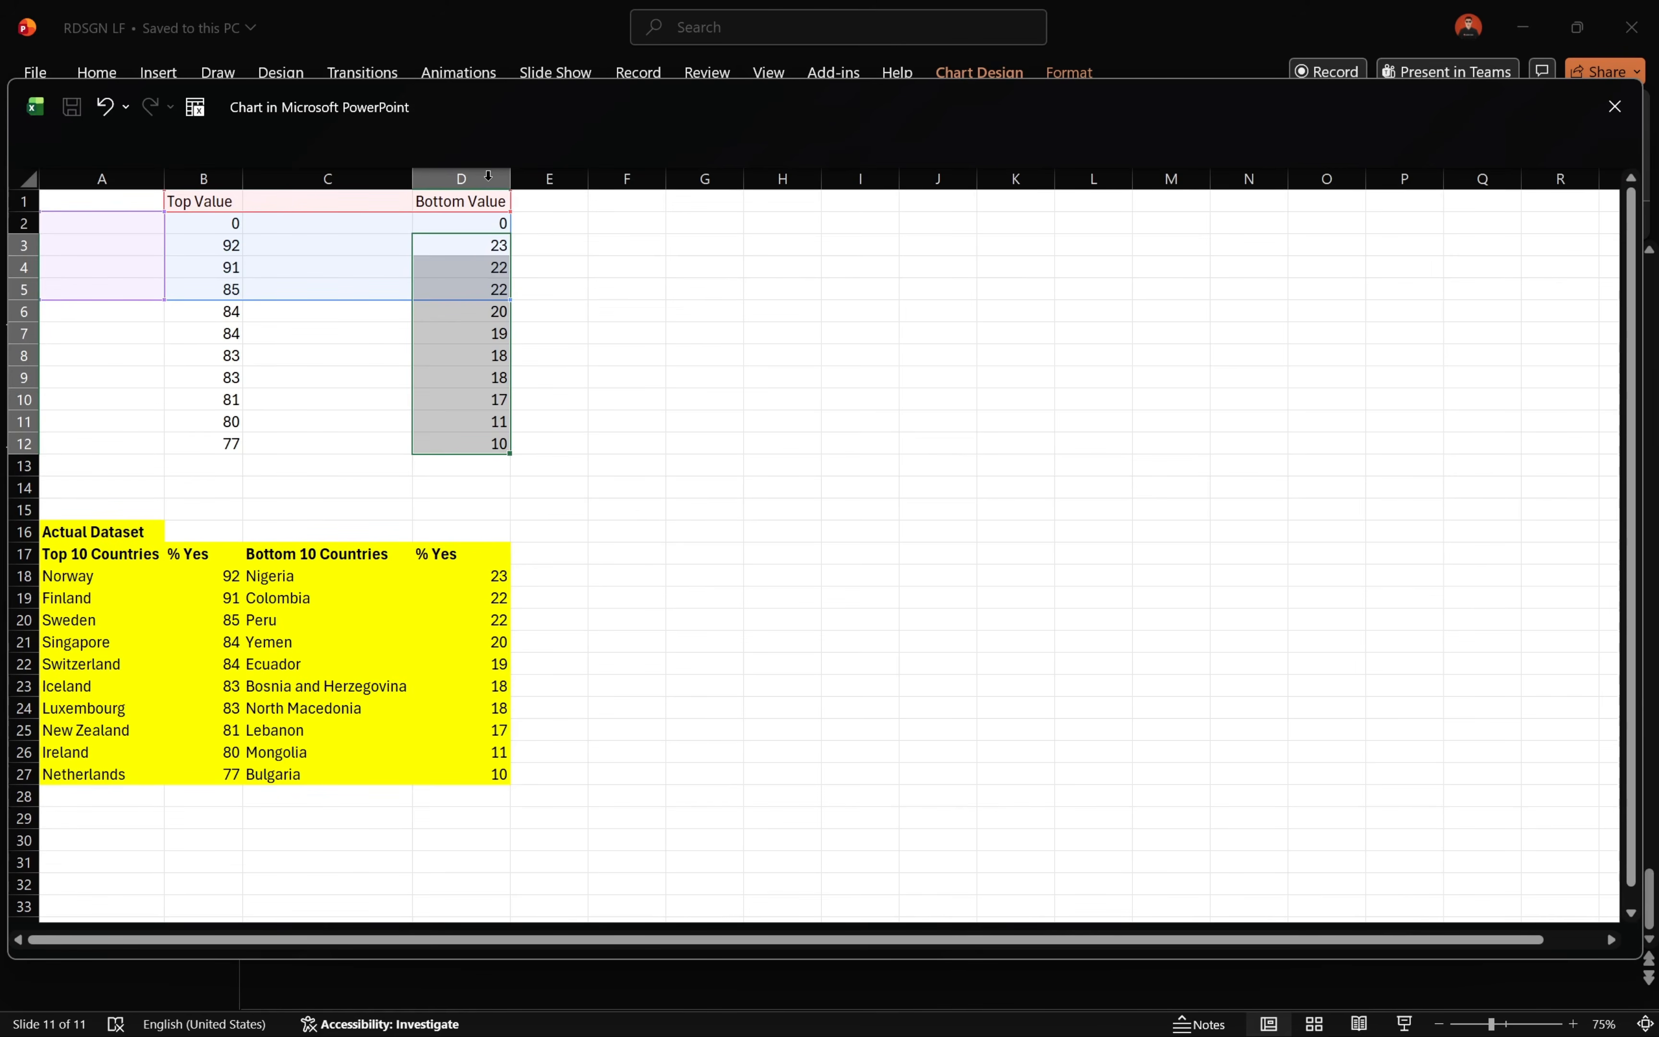
left_click(488, 176)
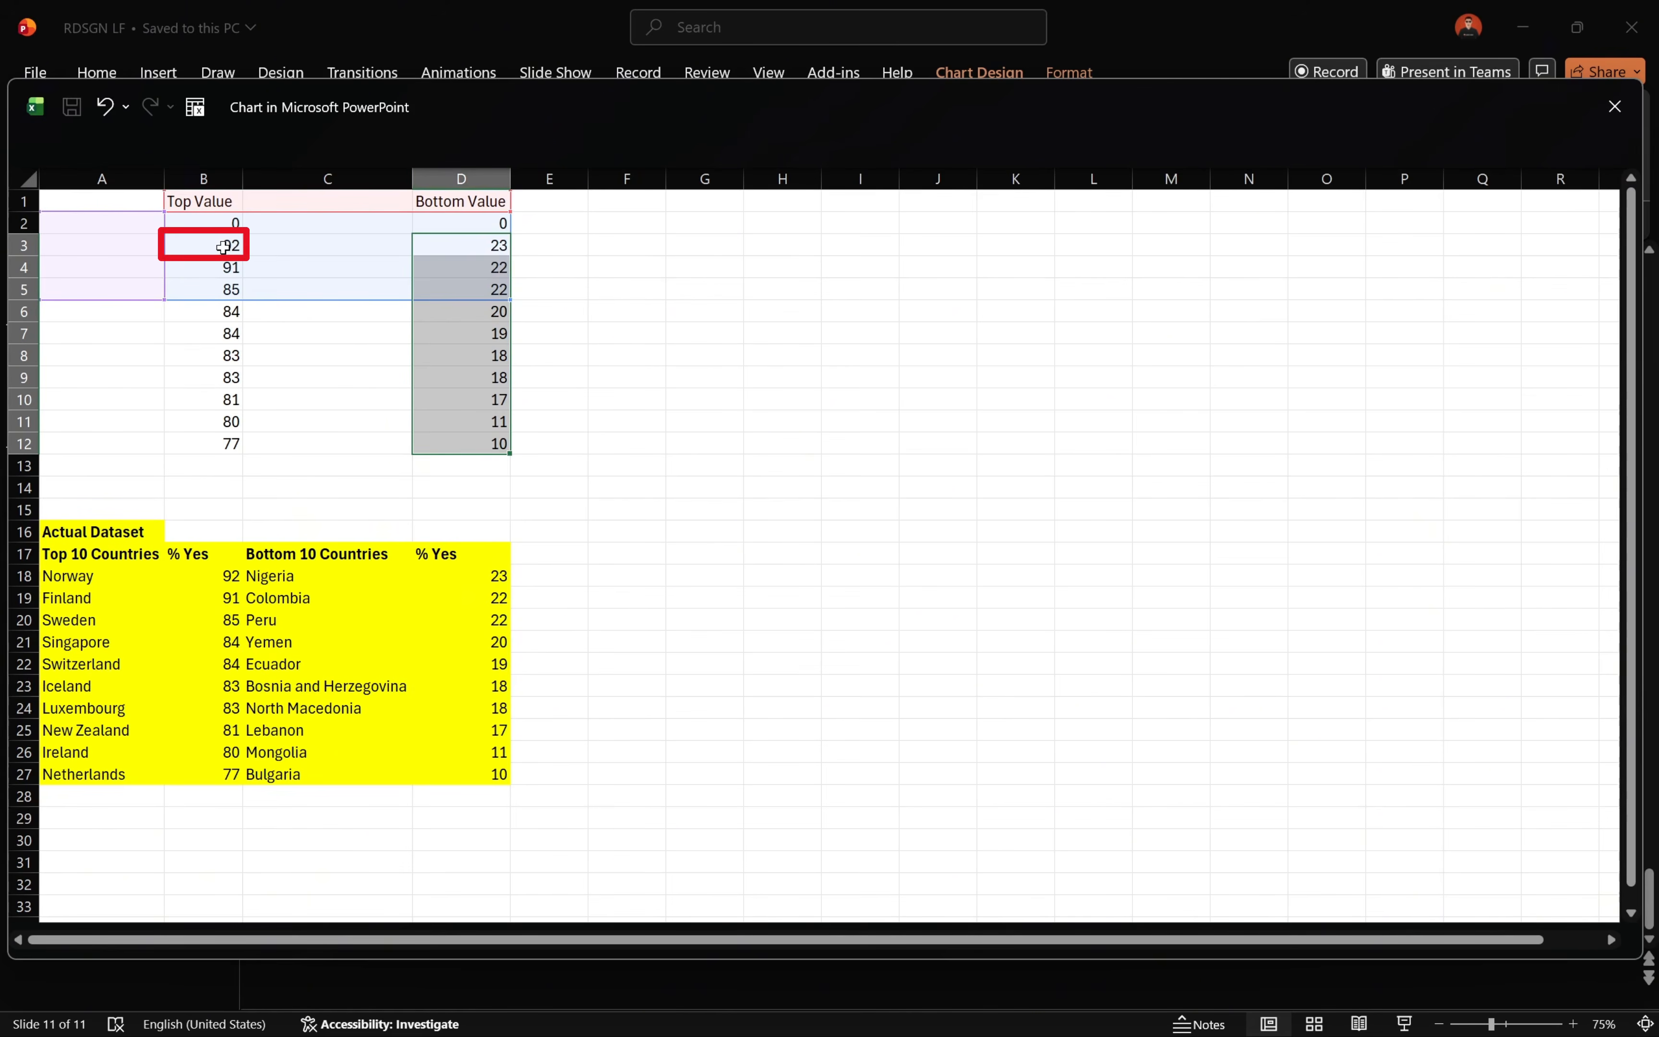
Step: Add the label "Max Value" in C14 with the value 92 in D14
left_click(304, 489)
type("Max Value")
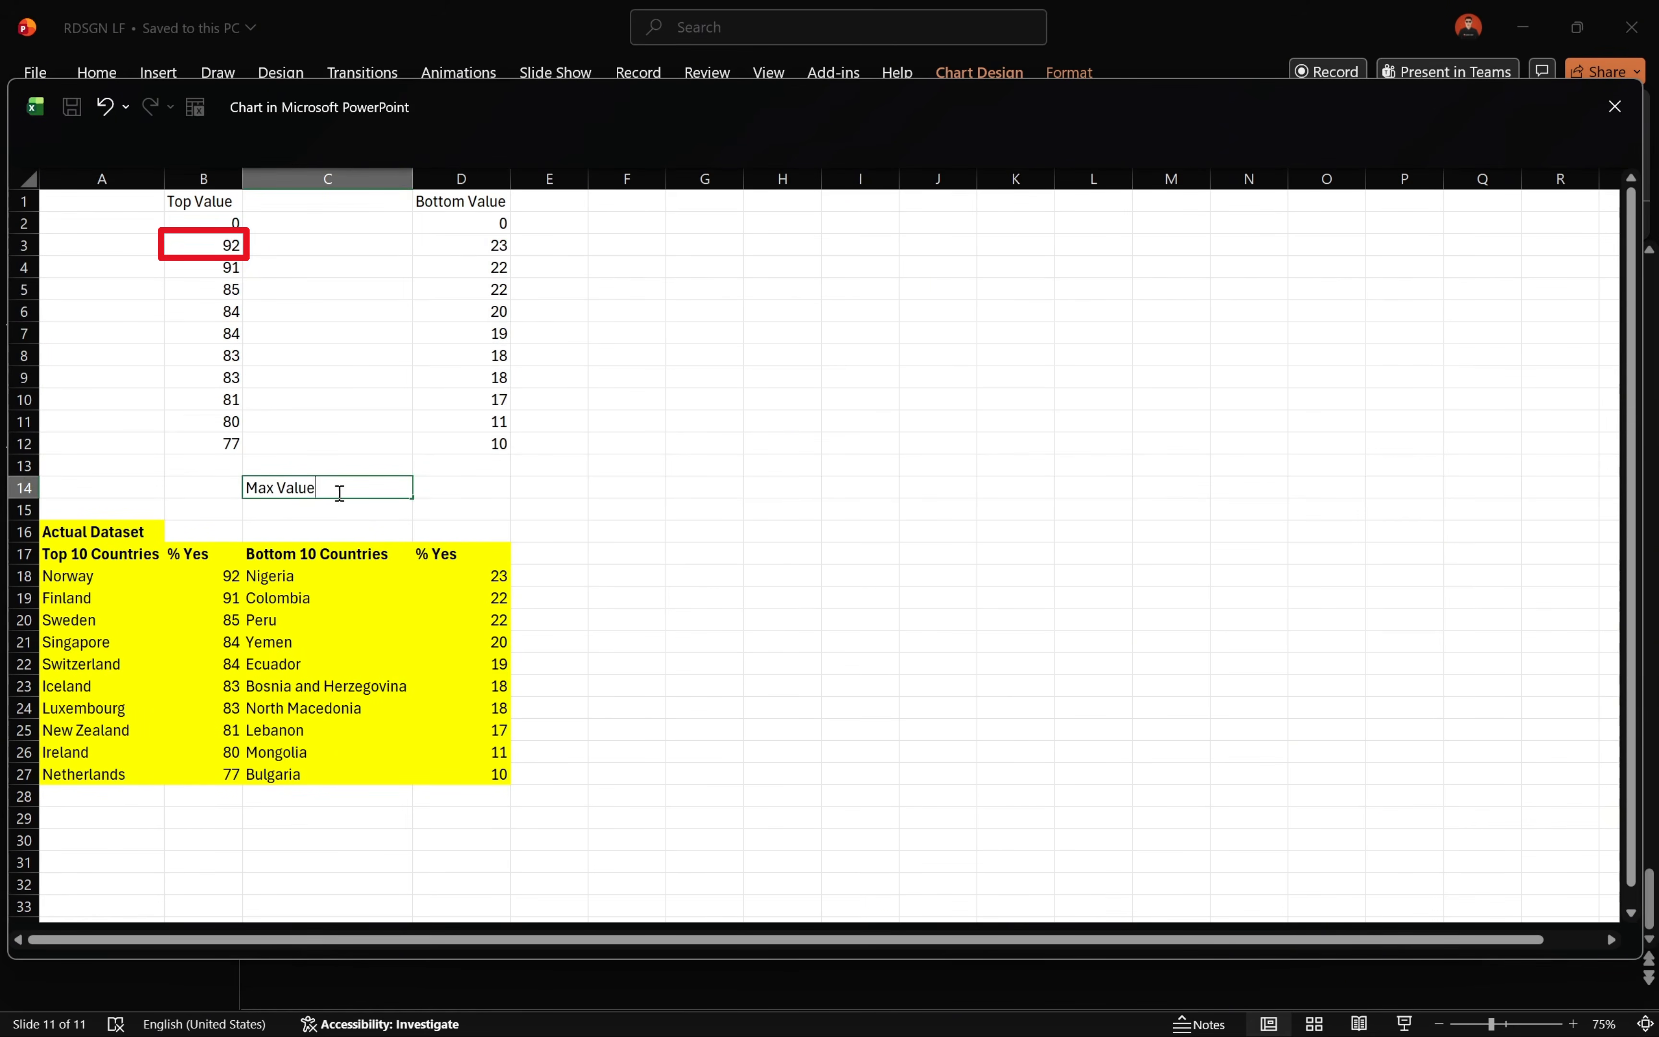
left_click(459, 487)
type("92")
key("Return")
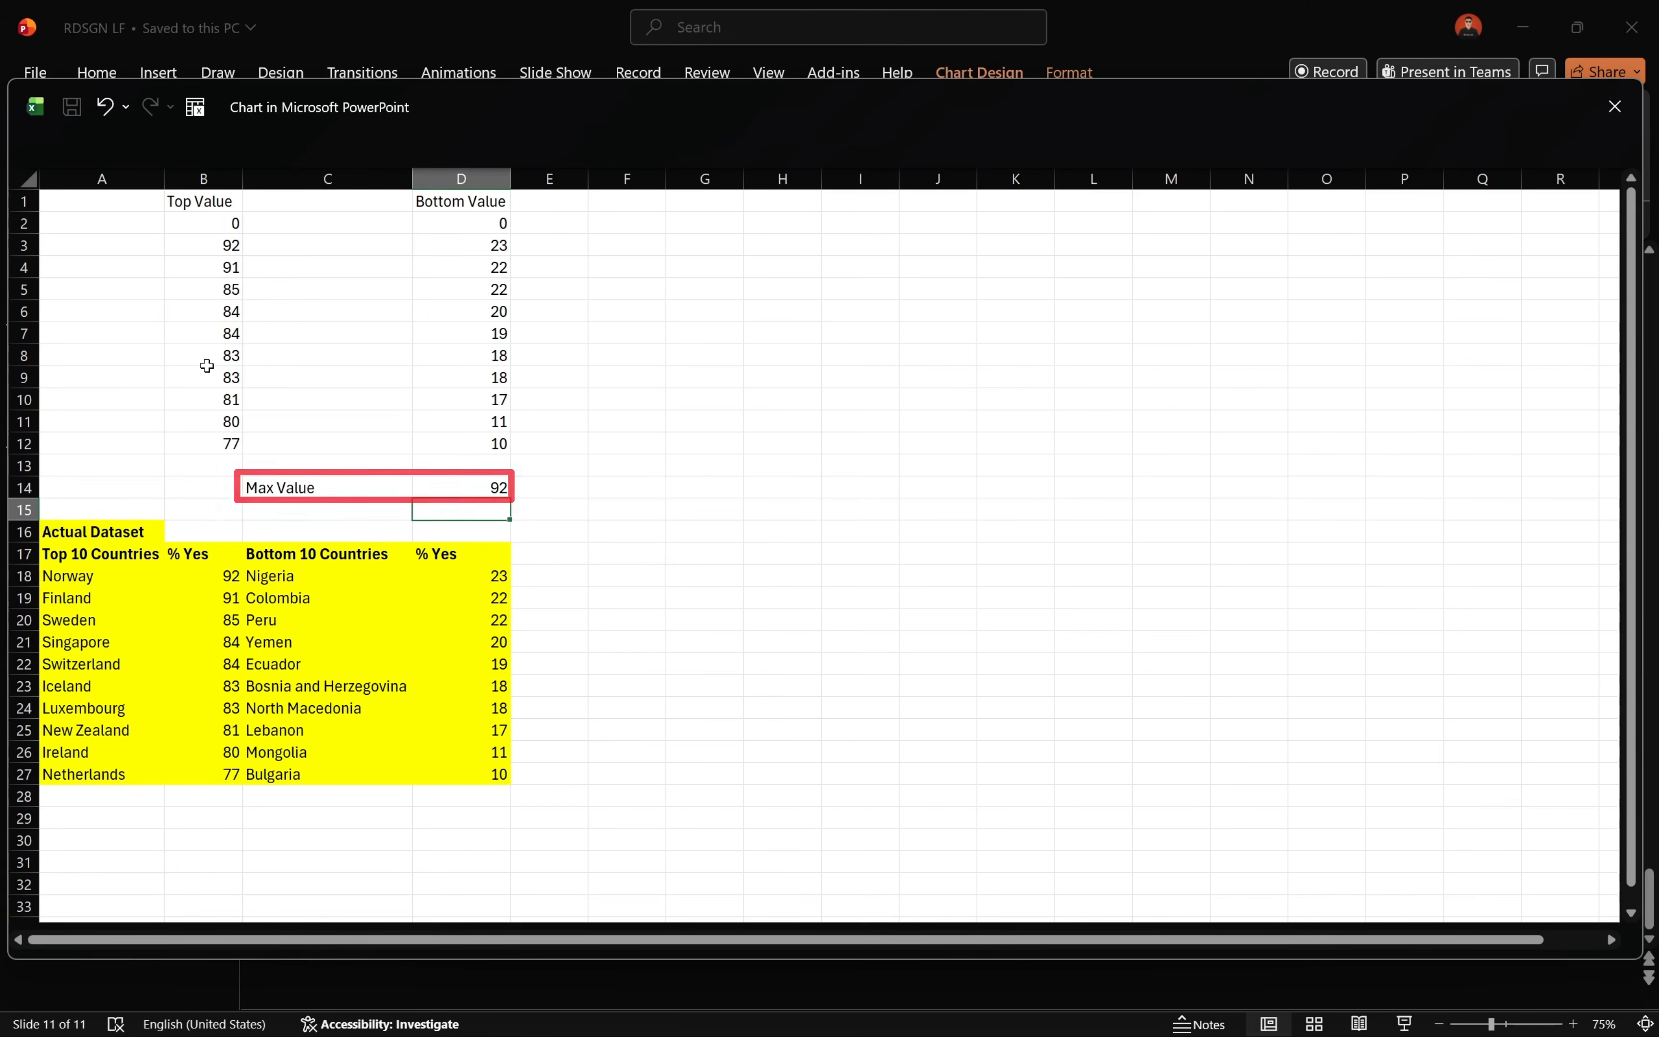
Step: Head column C "Top Value rem" and fill C2:C12 with the formula =$D$14-B2
left_click(281, 202)
type("Top Value rem")
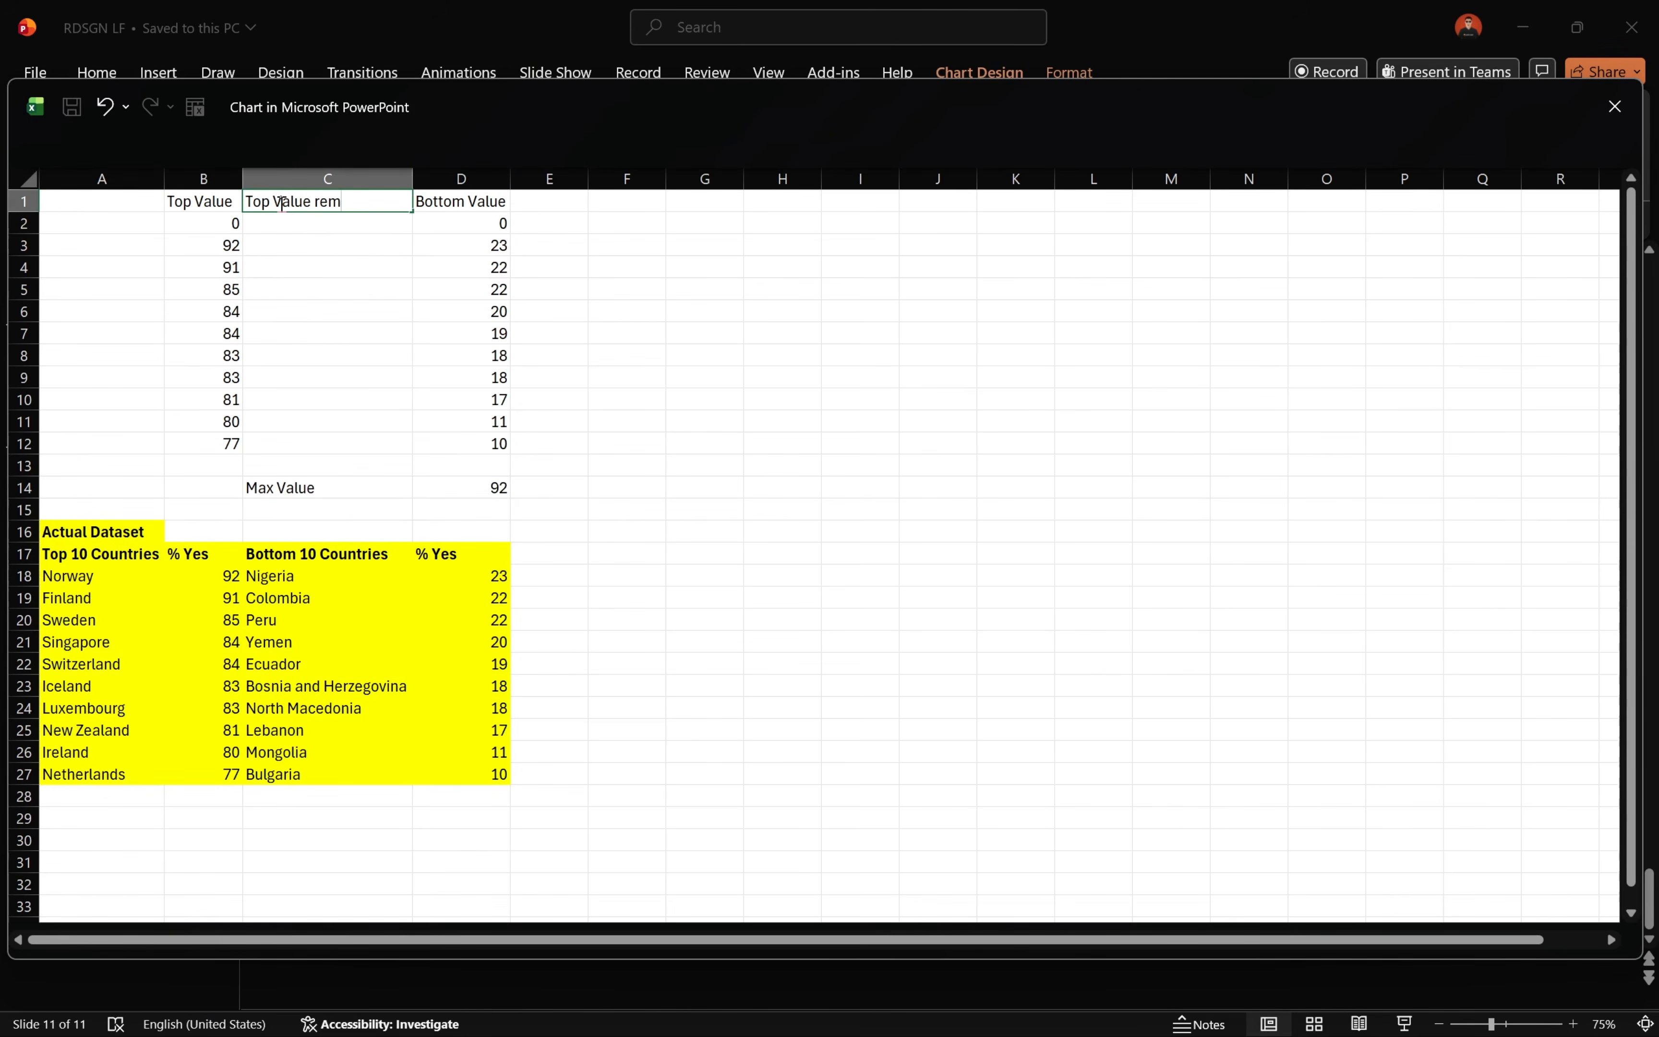
key("Return")
type("=")
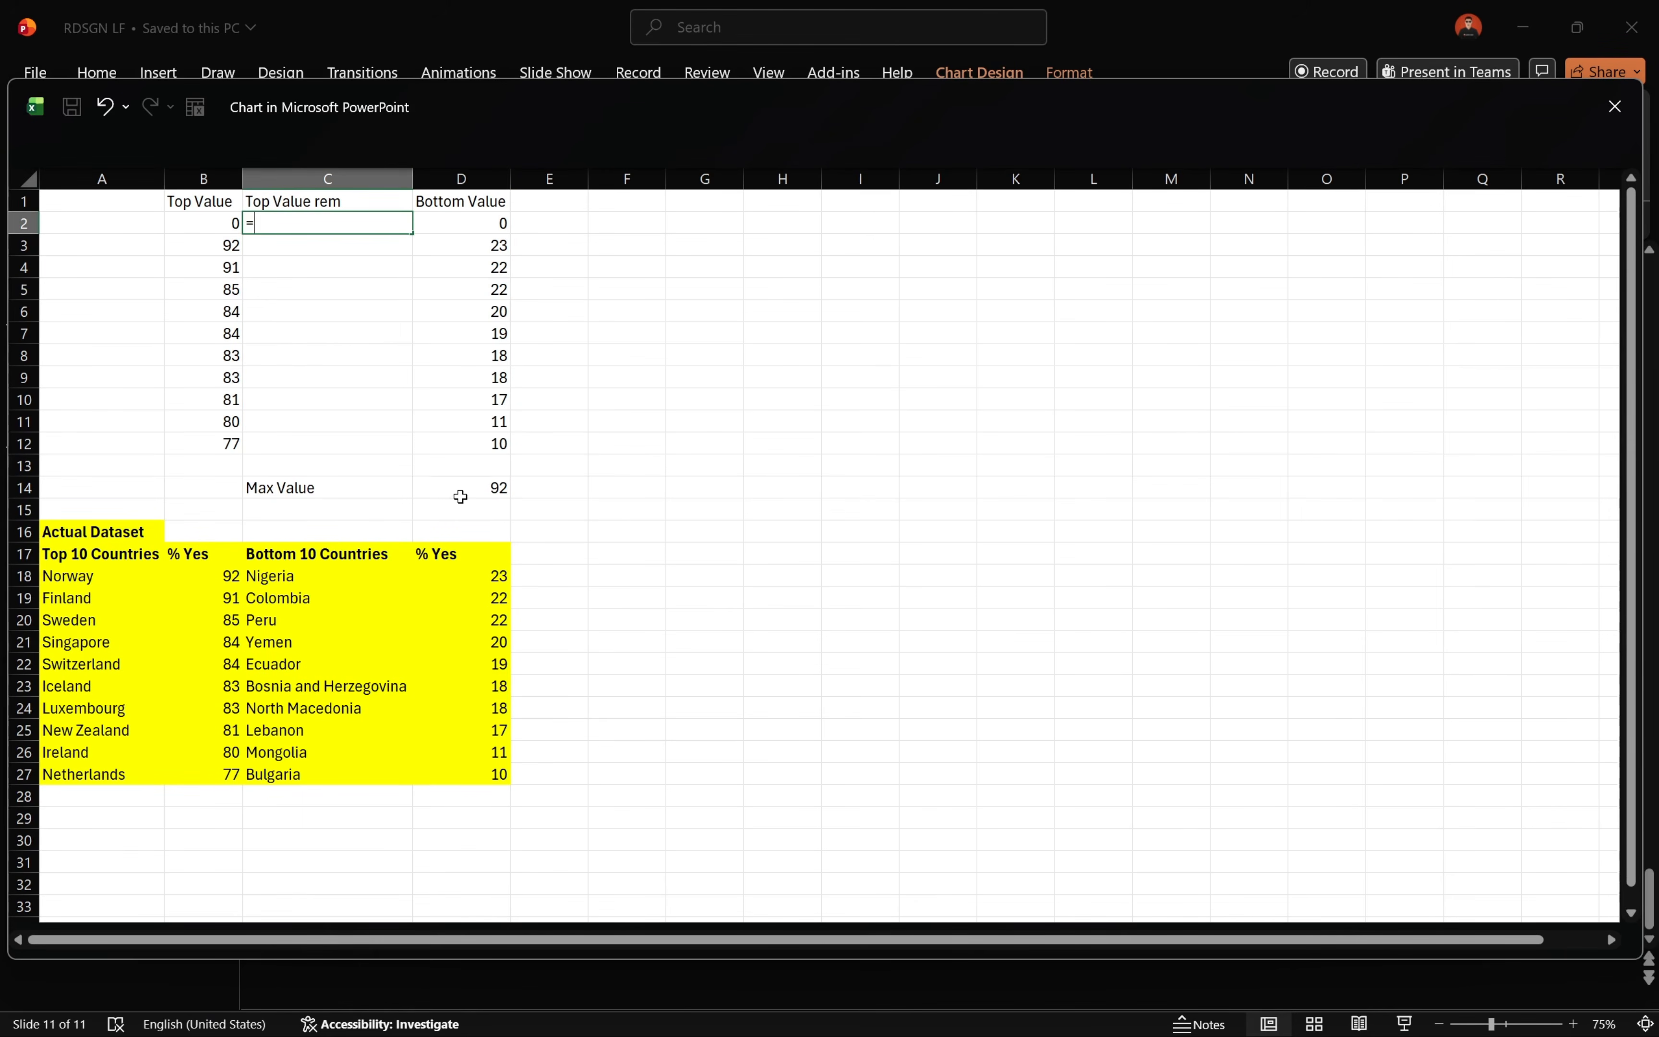
type("$D$14-")
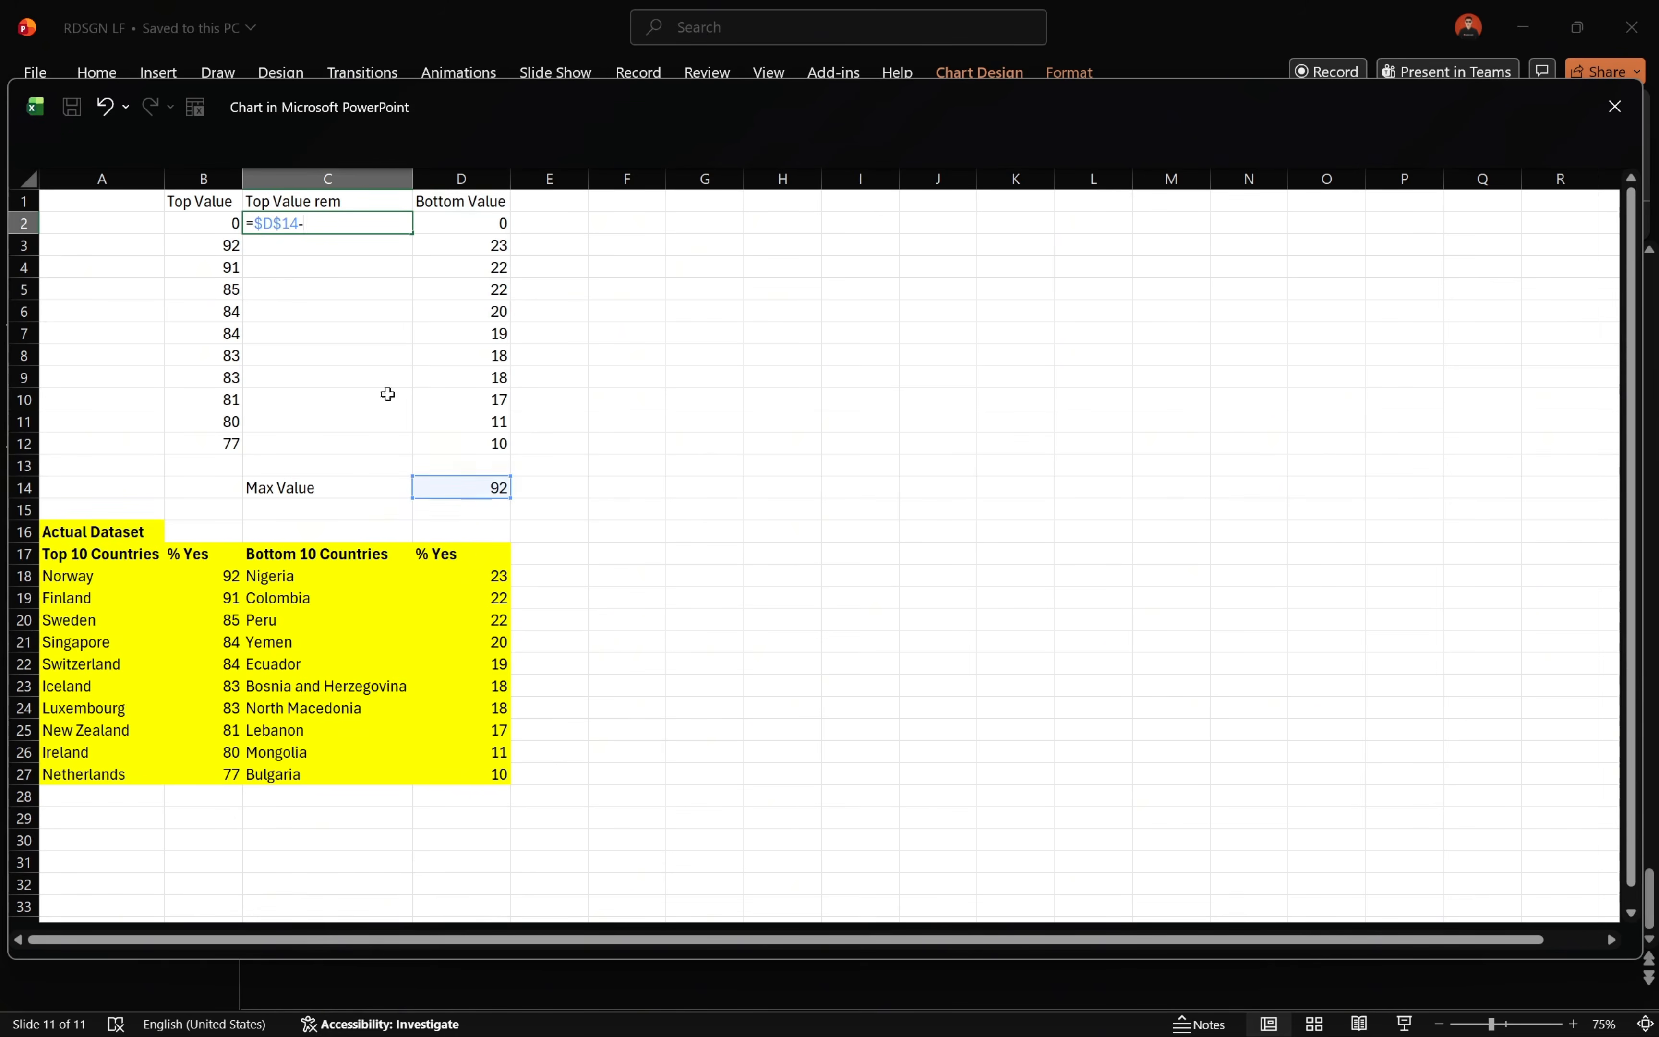
left_click(204, 226)
key("Return")
left_click(400, 224)
left_click_drag(411, 234, 411, 456)
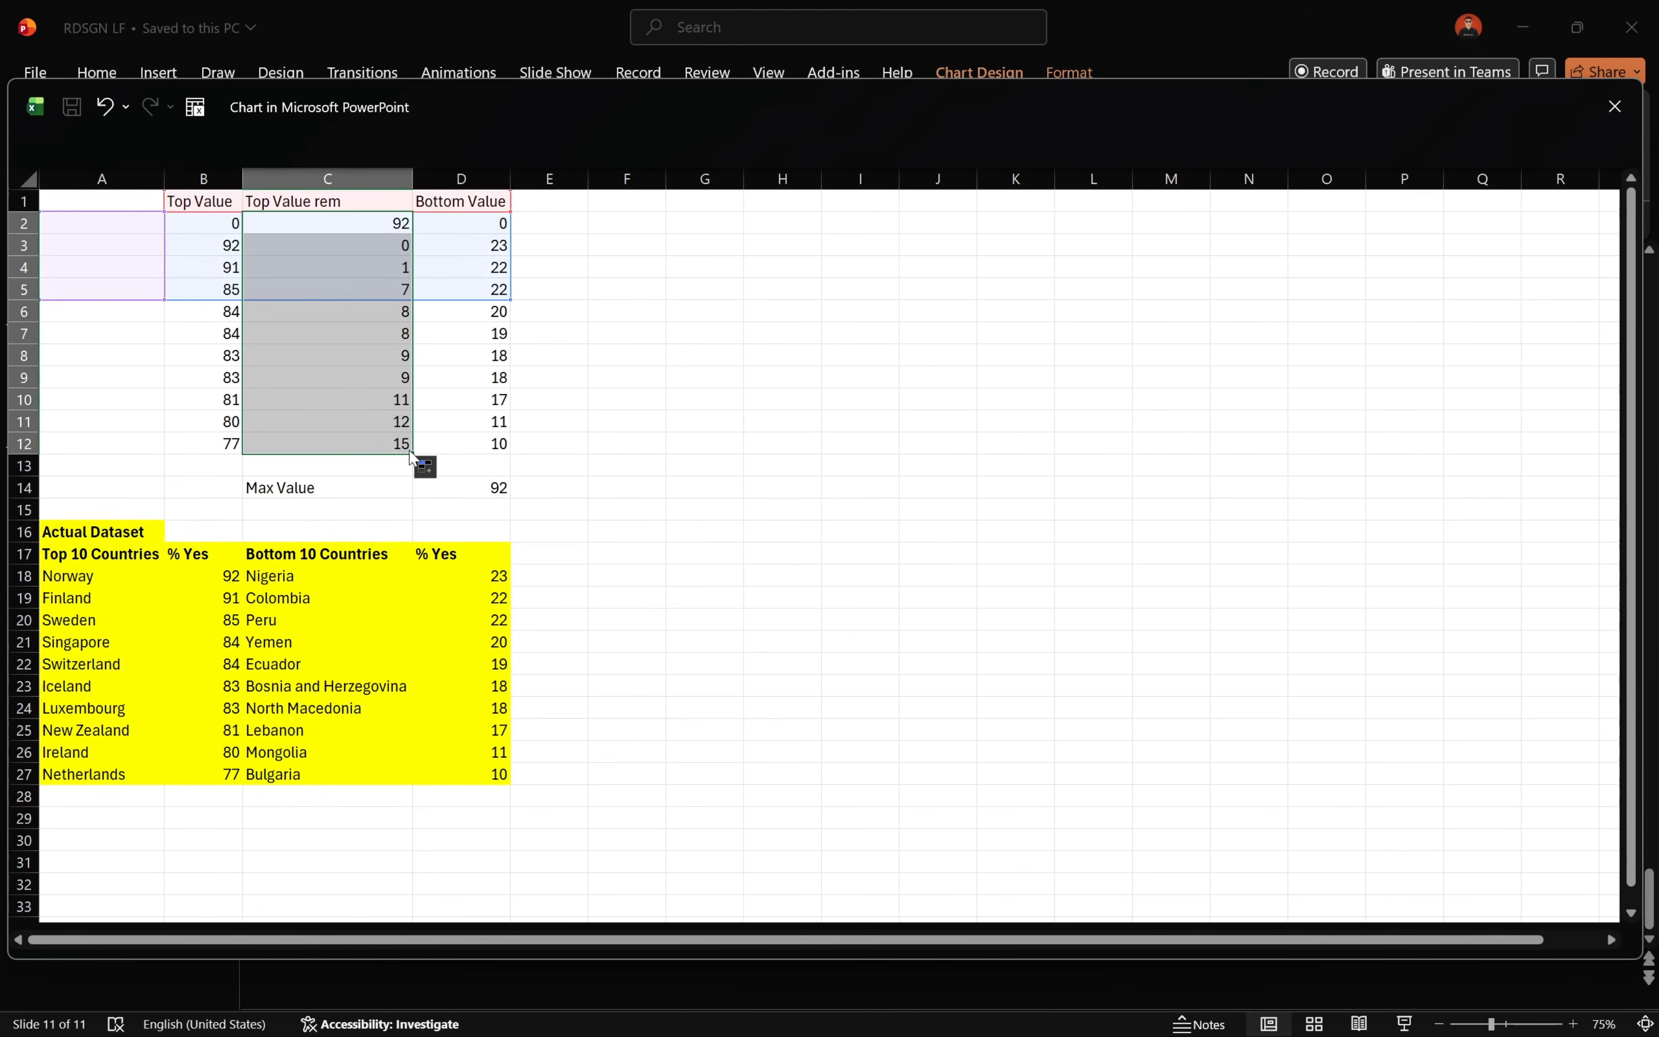
Step: Enter the heading "Bottom Value rem" in E1 and fit column E's width to it
left_click(544, 204)
type("Bottom Value rem")
key("Return")
double_click(584, 182)
Step: Enter the formula =$D$14-D2 in E2 and fill it down to E12
type("=$d$14")
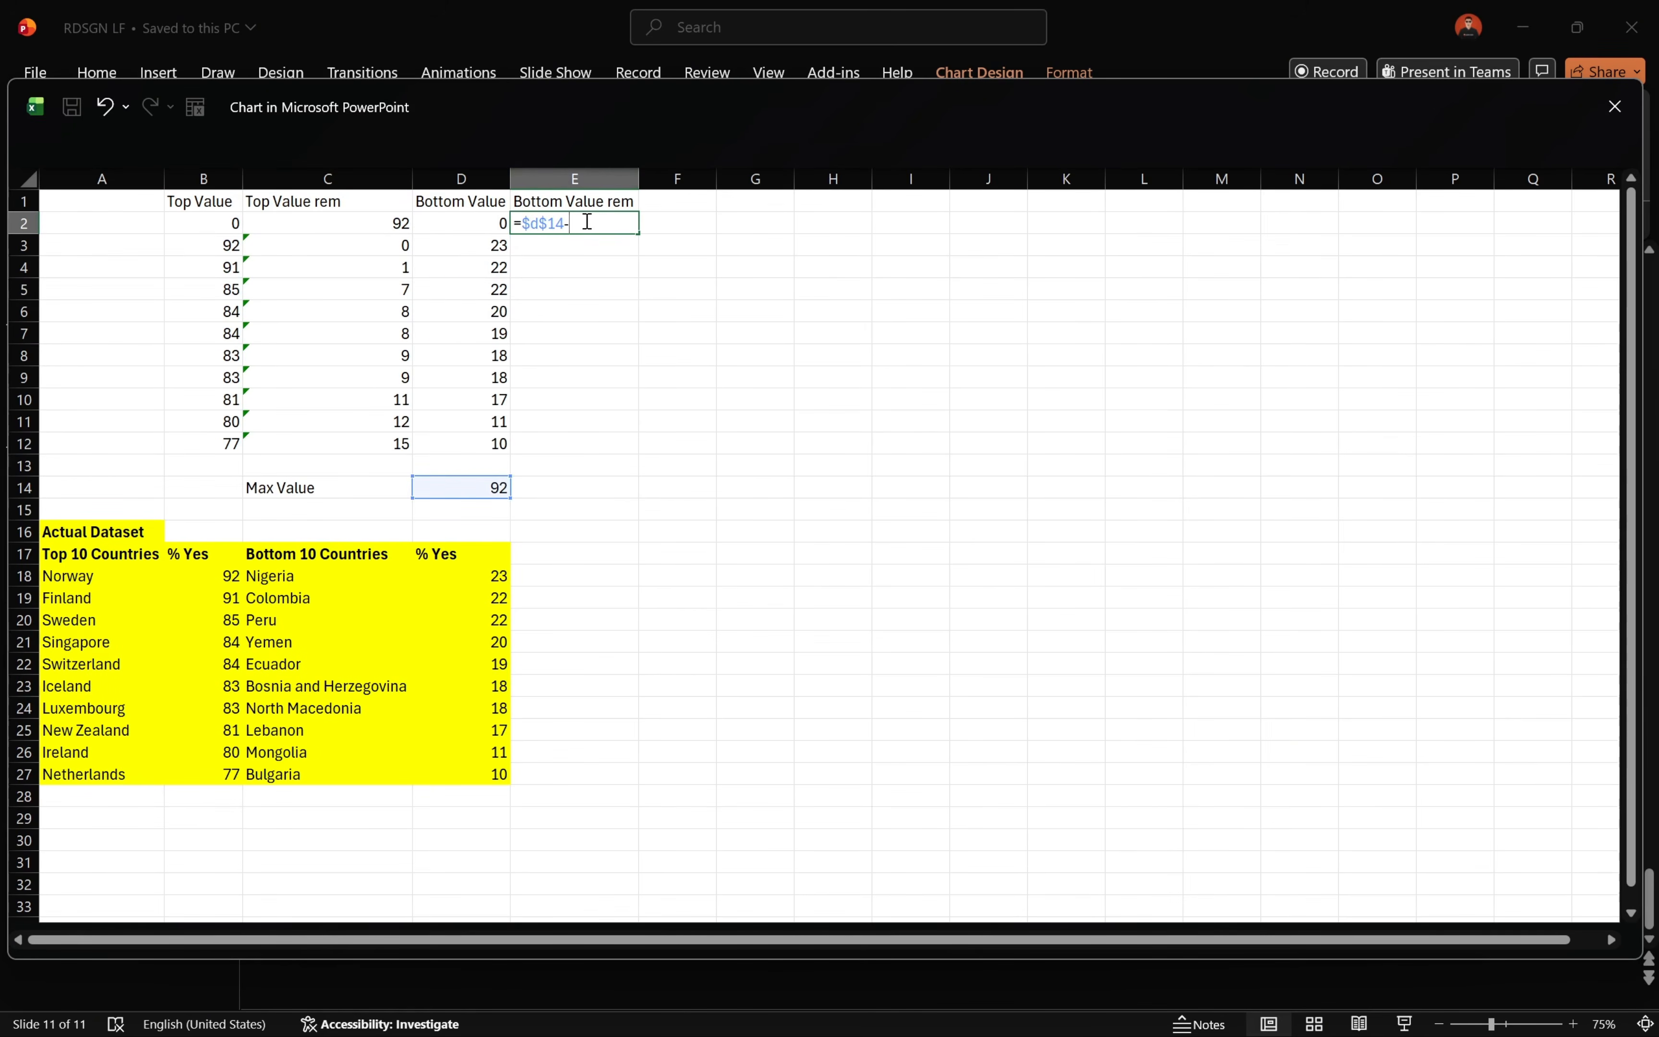
type("-")
left_click(489, 223)
key("Return")
left_click(628, 222)
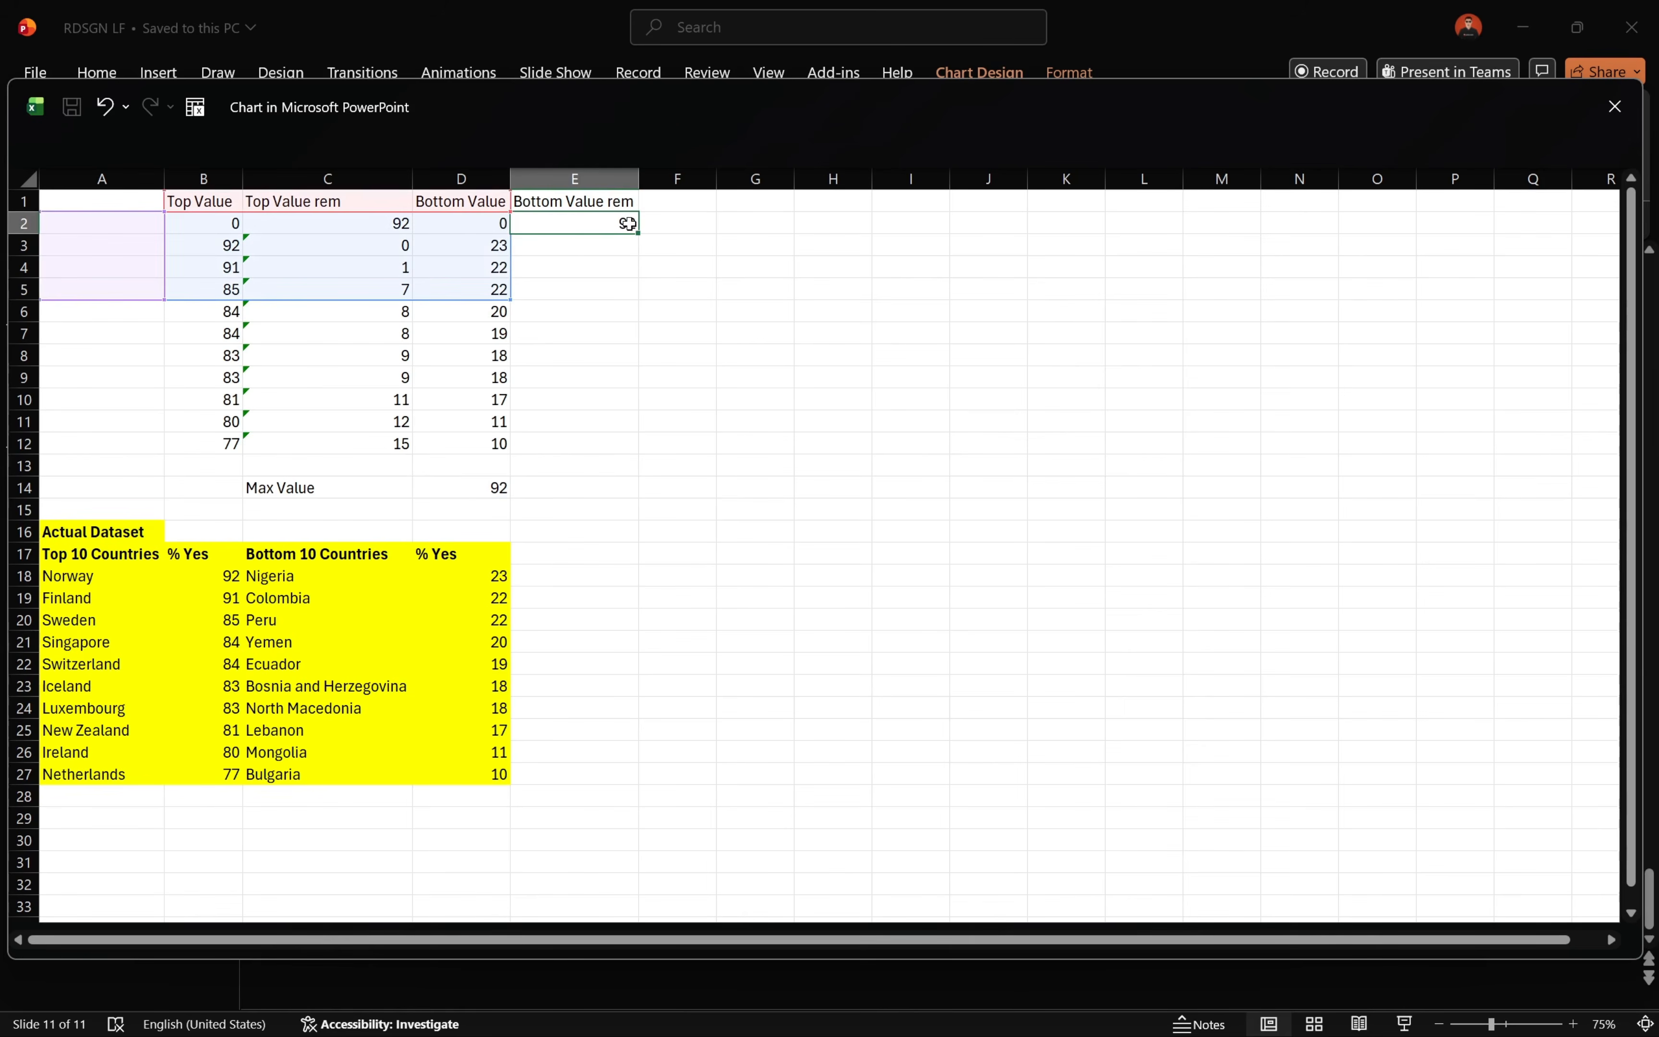
left_click_drag(642, 234, 620, 447)
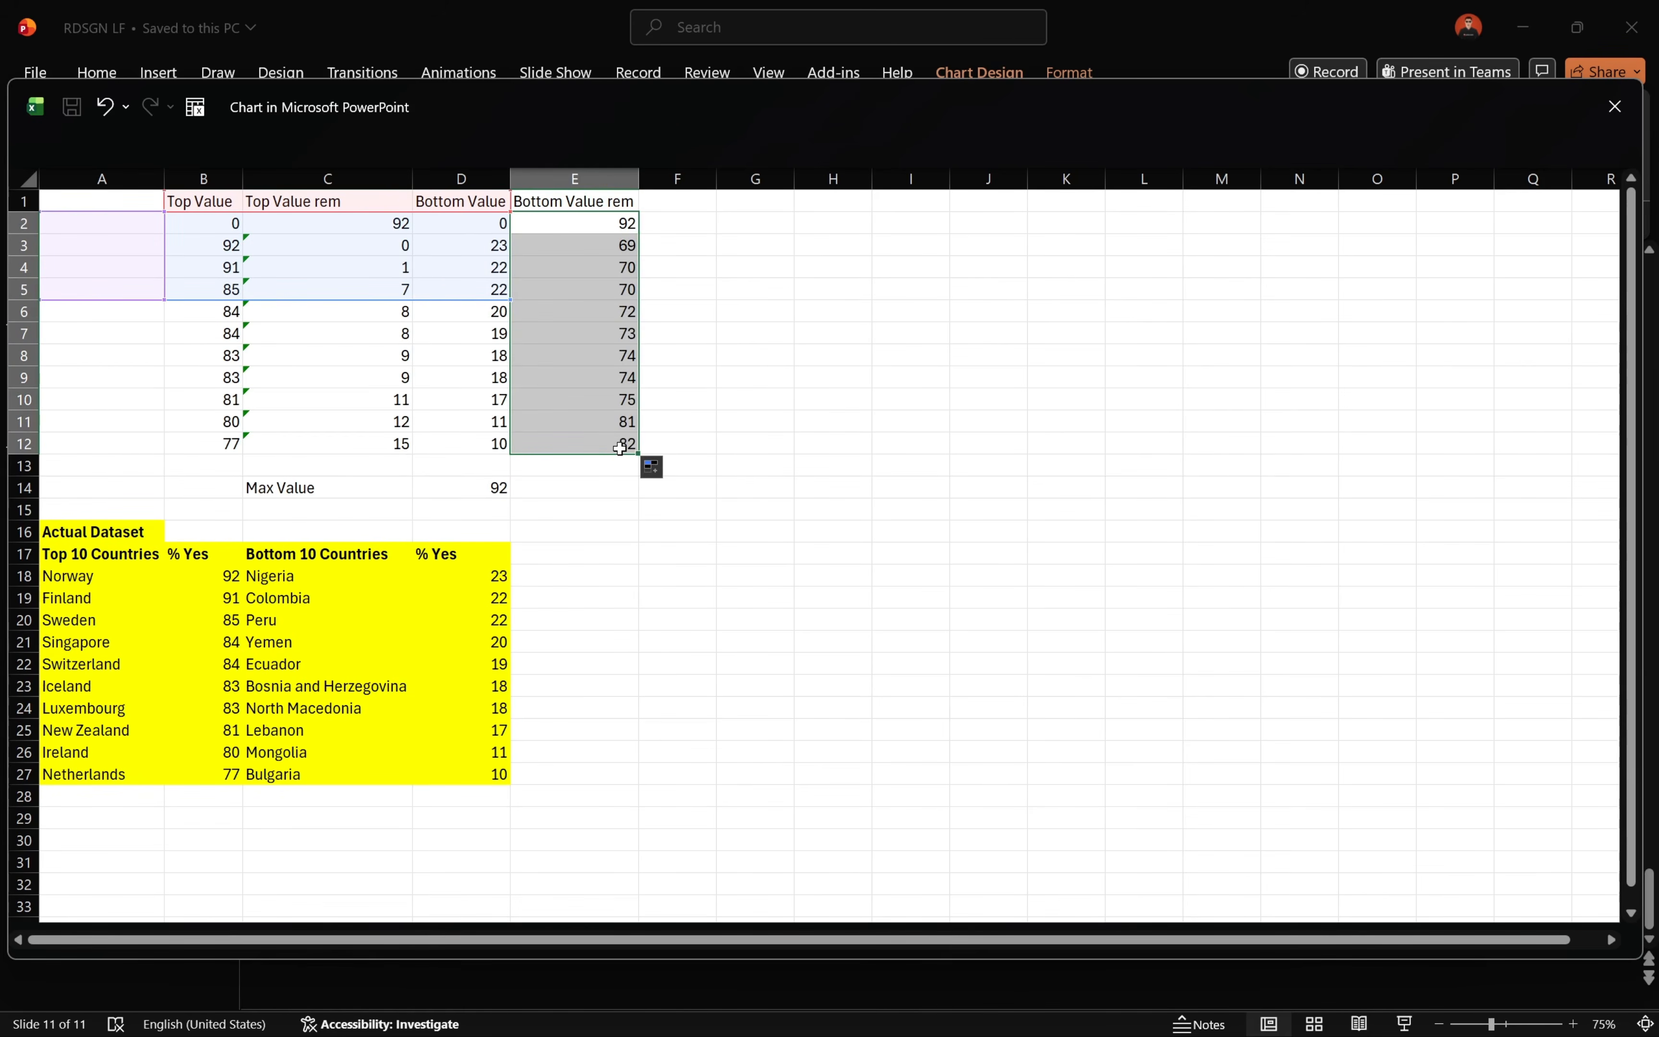
Step: Insert two empty columns before the Bottom Value column
left_click(462, 180)
right_click(473, 181)
left_click(528, 411)
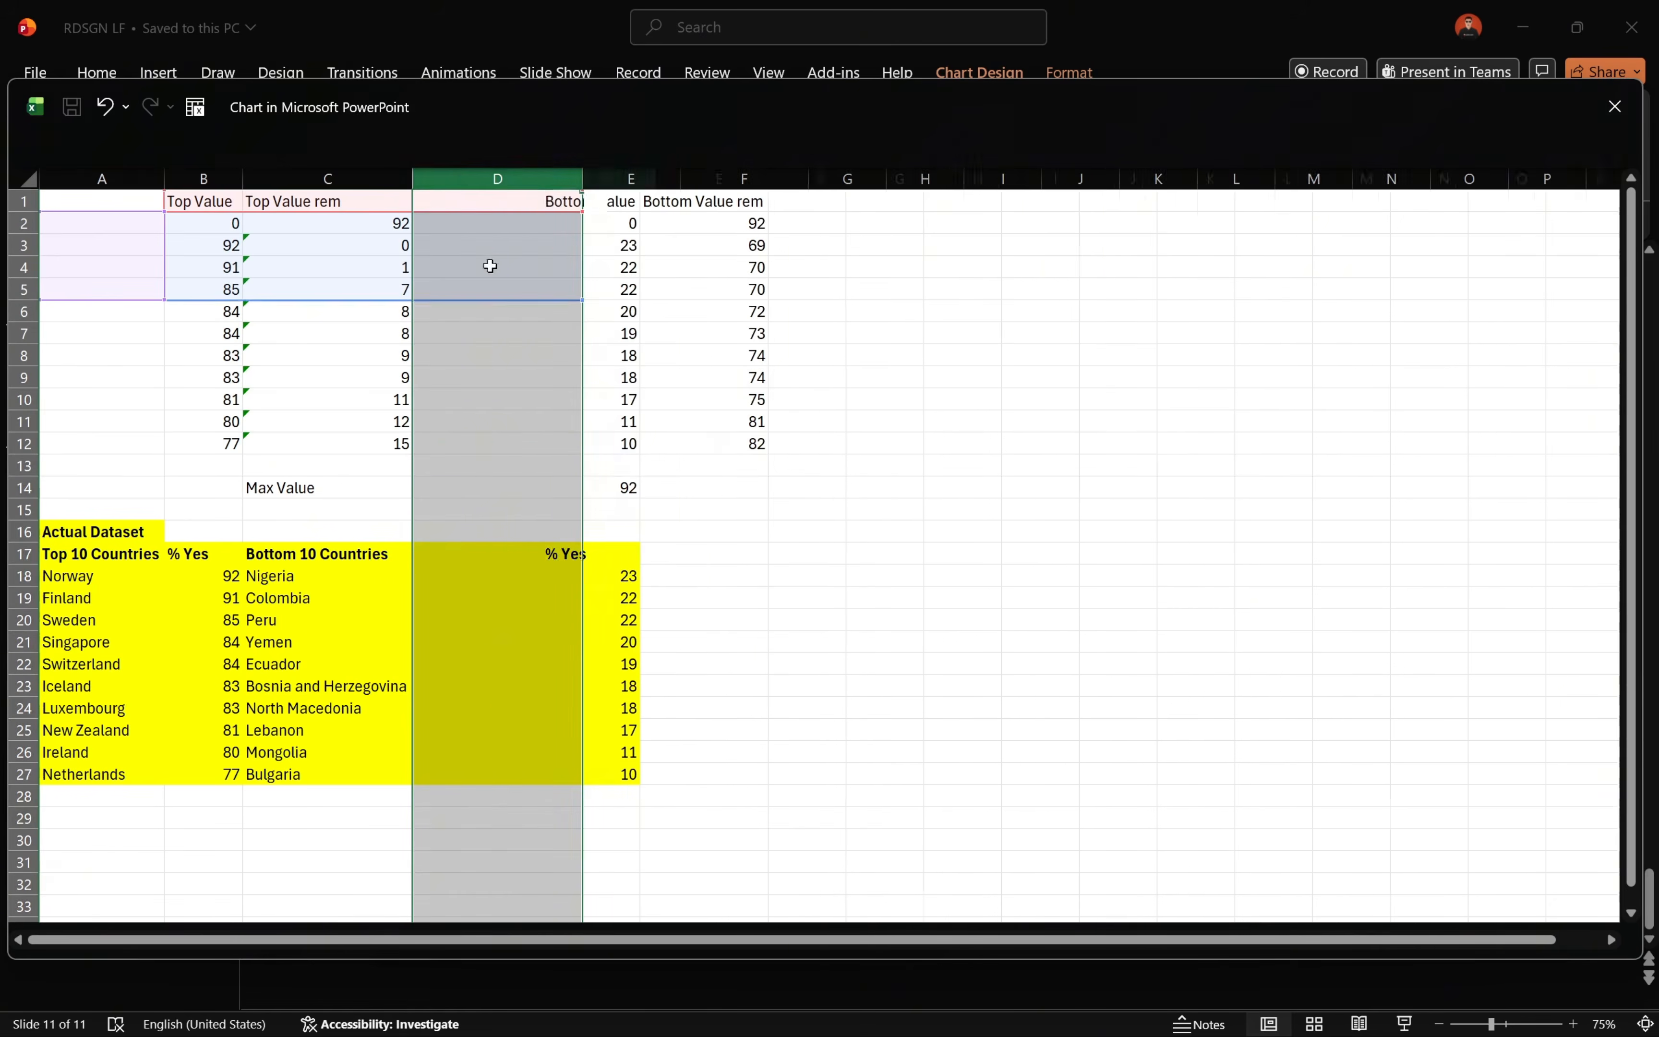
right_click(479, 180)
left_click(548, 404)
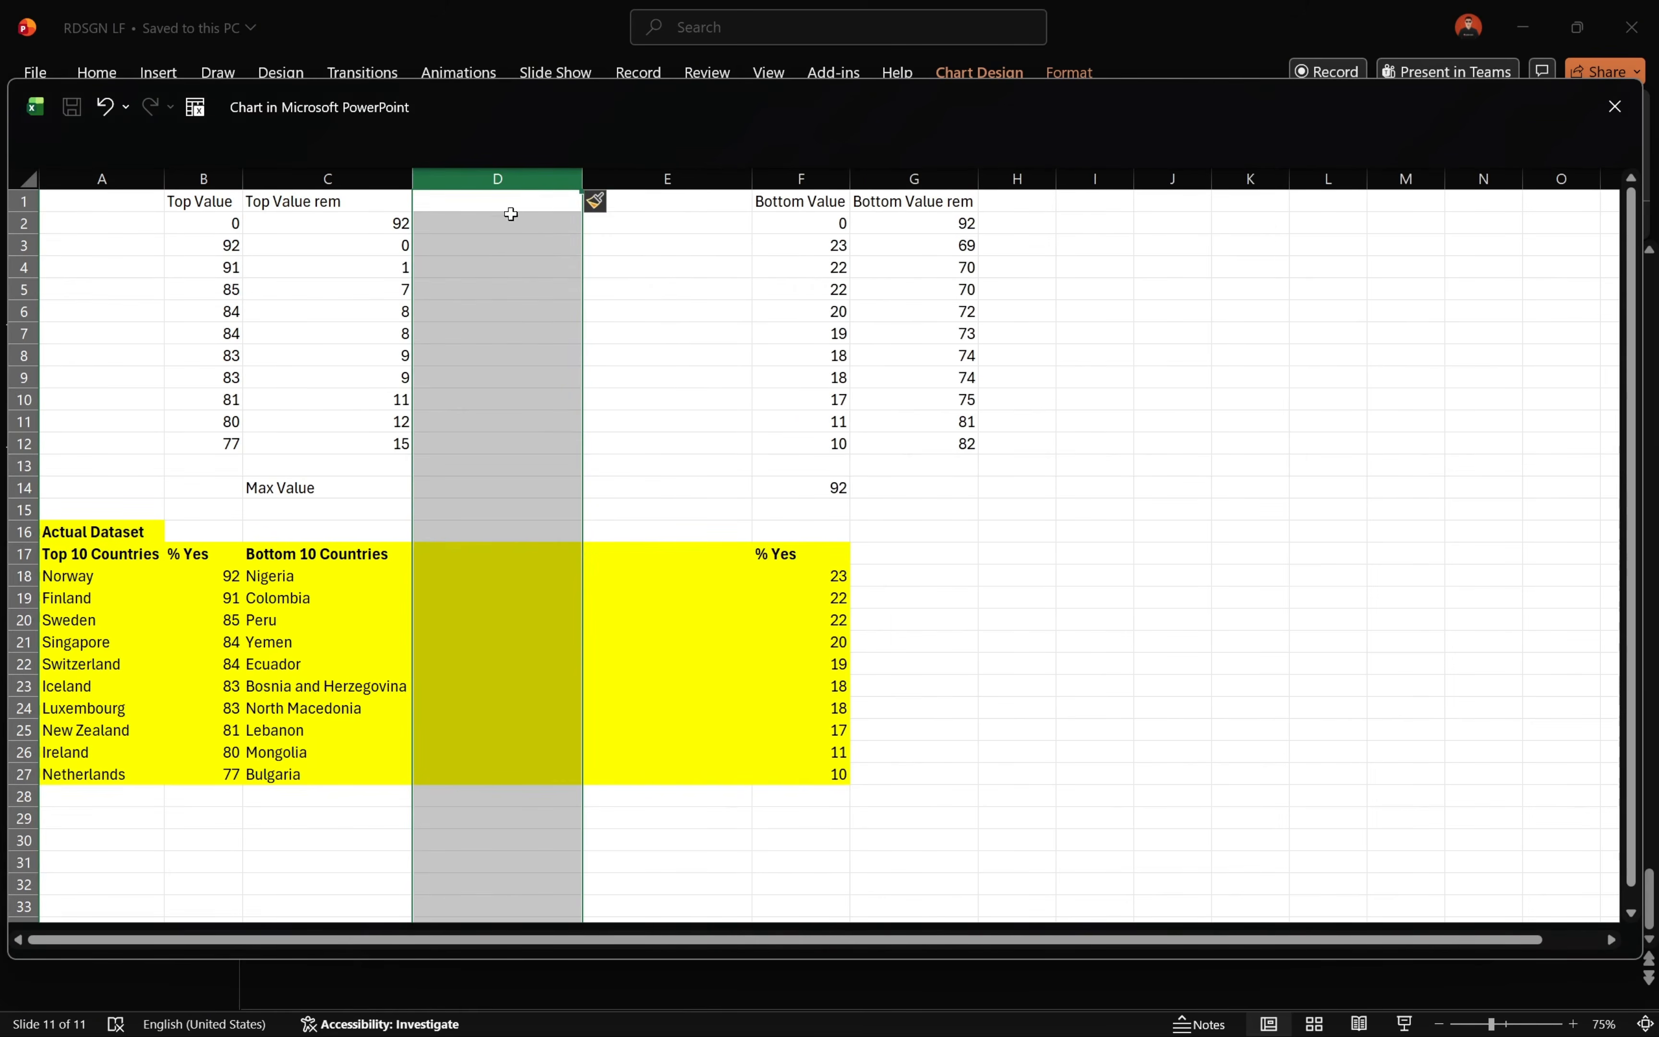
Step: Head the two new columns "Gap 1" in D1 and "Gap 2" in E1
left_click(503, 198)
type("Gap 1")
key("Tab")
type("Gap 2")
key("Return")
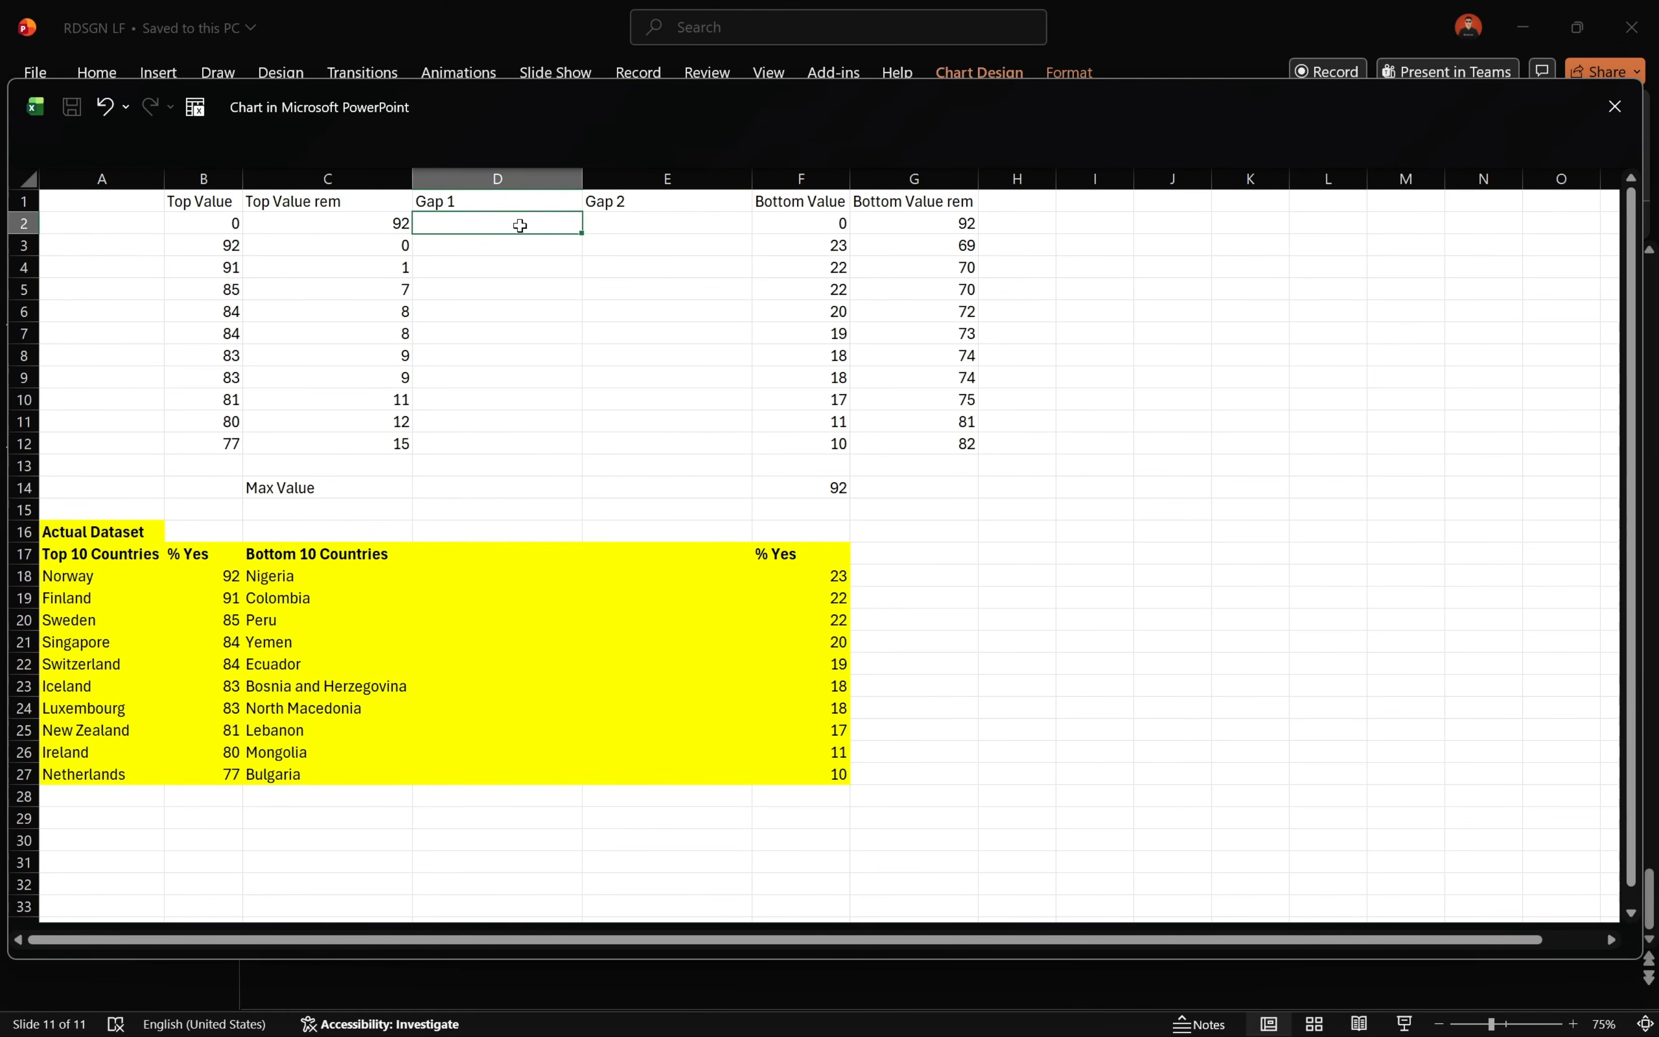
Step: Fill D2:E12 with the value 5 and fit the widths of both gap columns
left_click_drag(577, 228, 754, 454)
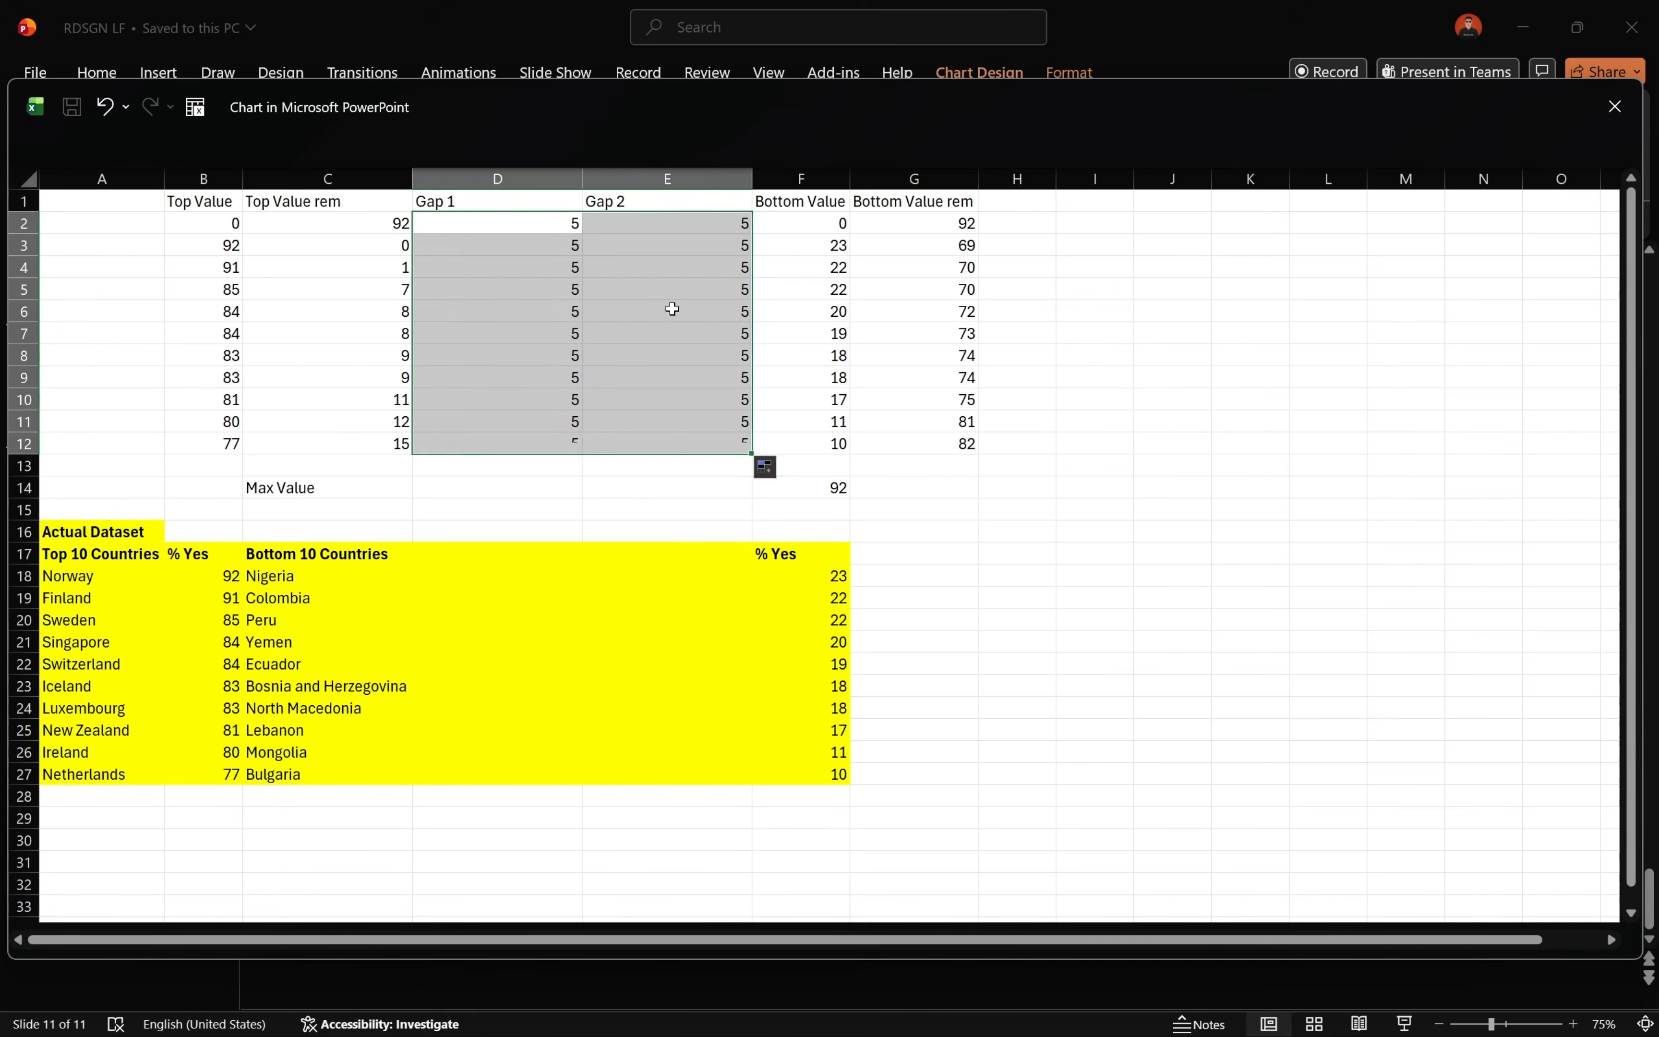
double_click(582, 179)
double_click(628, 179)
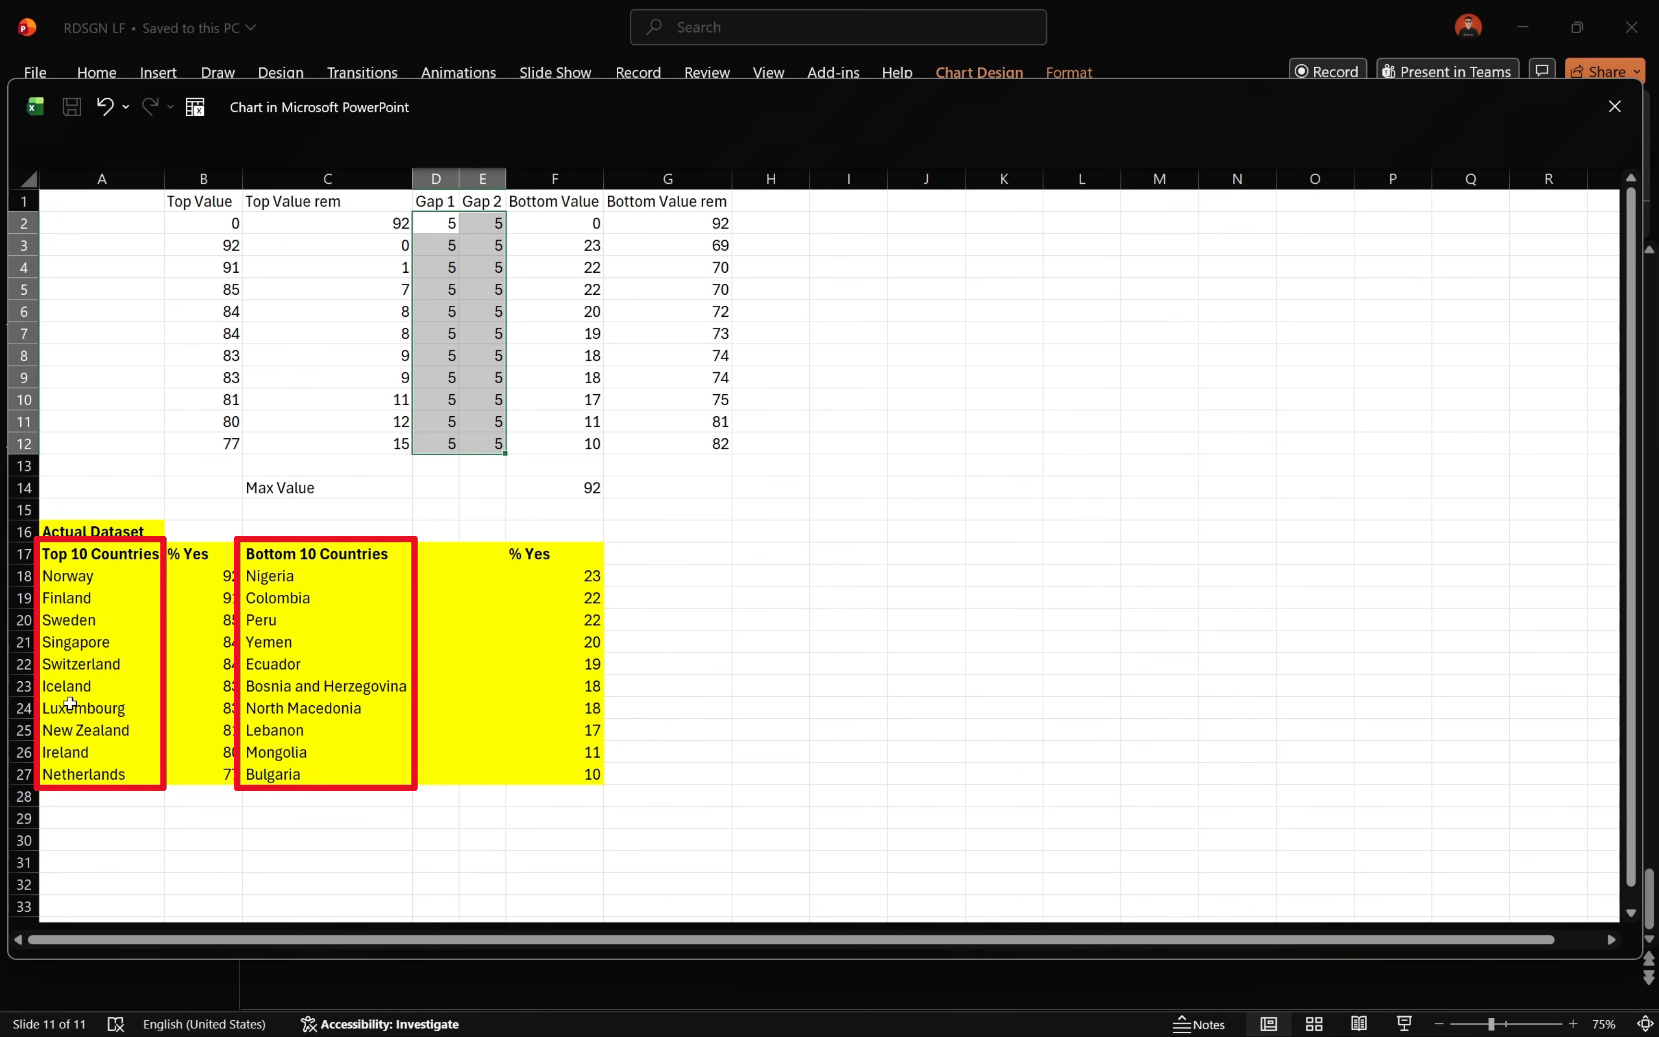
Step: Insert two empty columns before column A for the country labels
left_click(114, 179)
right_click(120, 181)
left_click(186, 412)
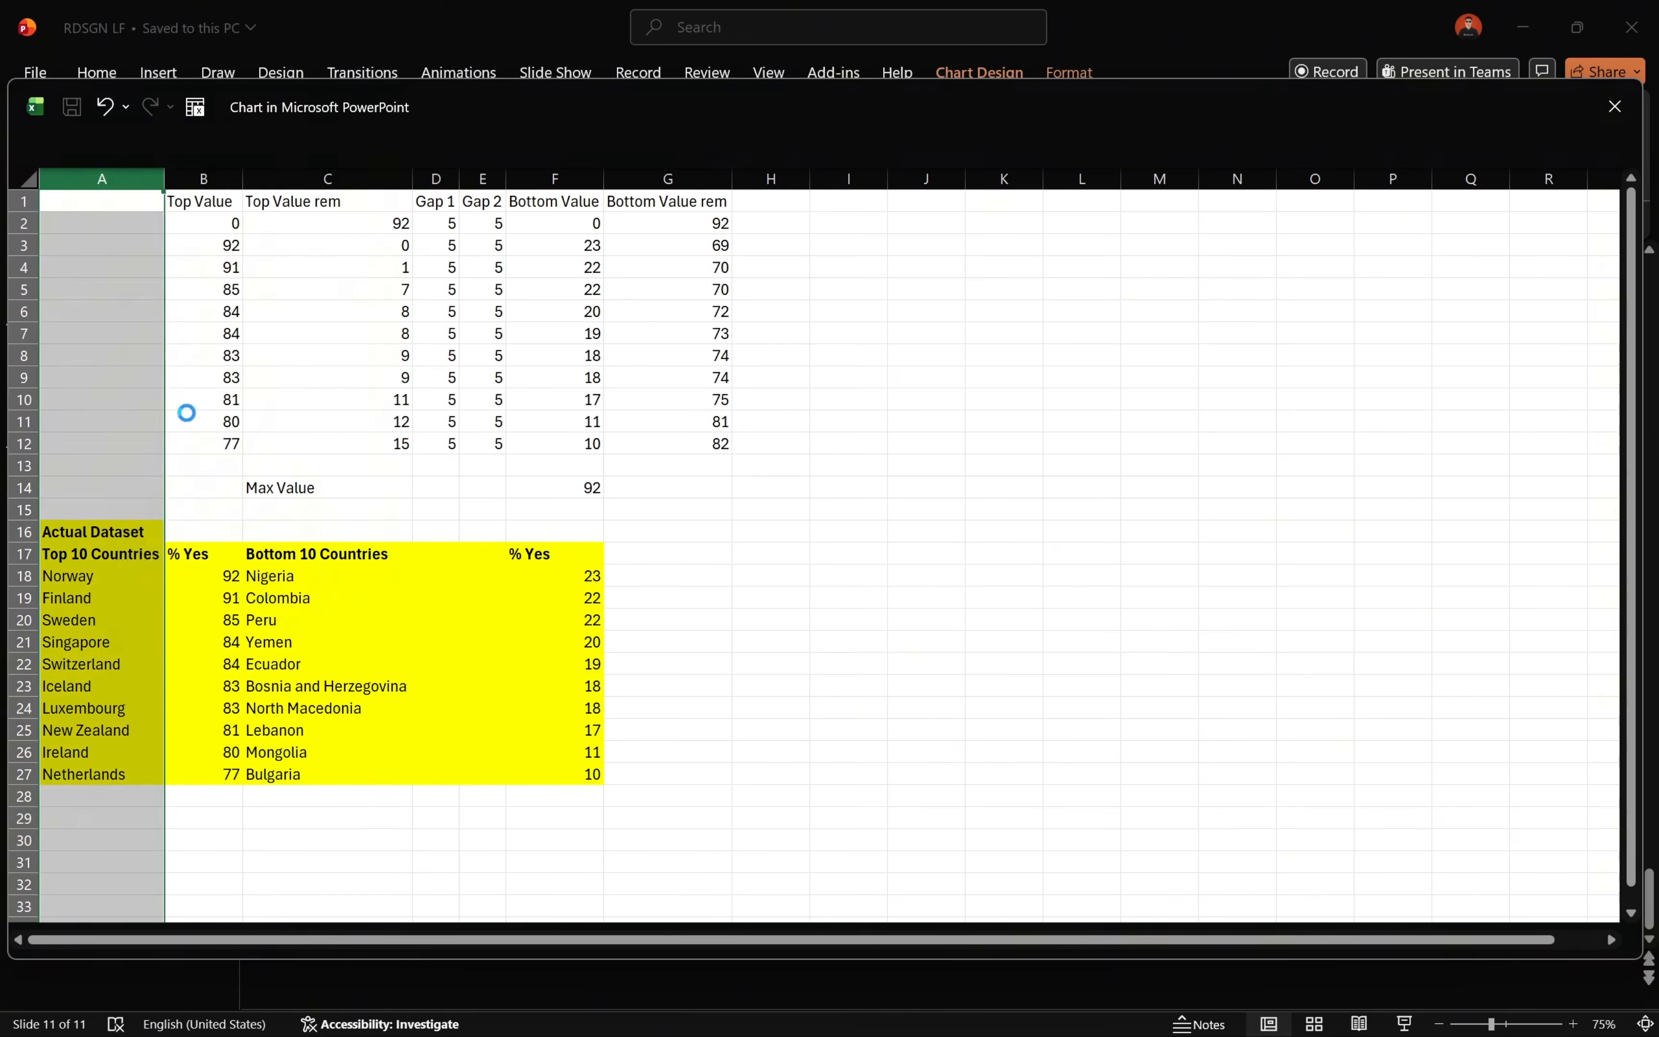
right_click(83, 180)
left_click(159, 419)
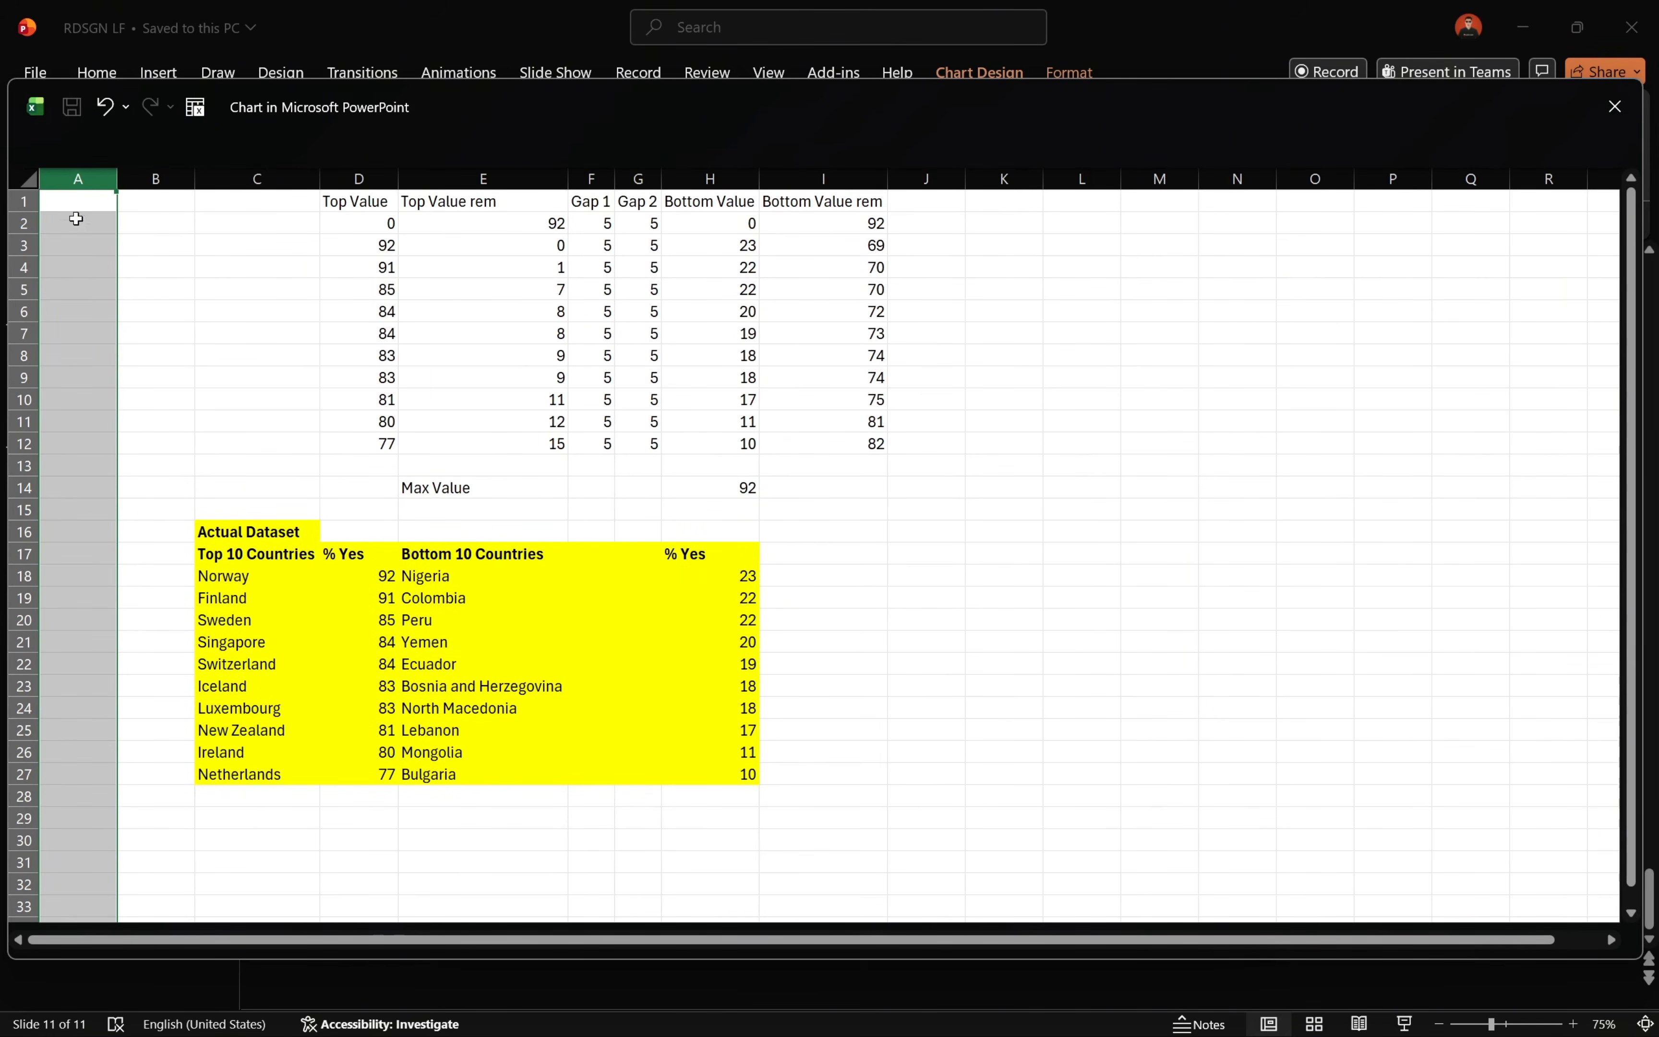
Step: Number the rows from 0 to 10 in A2:A12
left_click(76, 218)
type("0 1 2 3")
left_click_drag(76, 226, 127, 446)
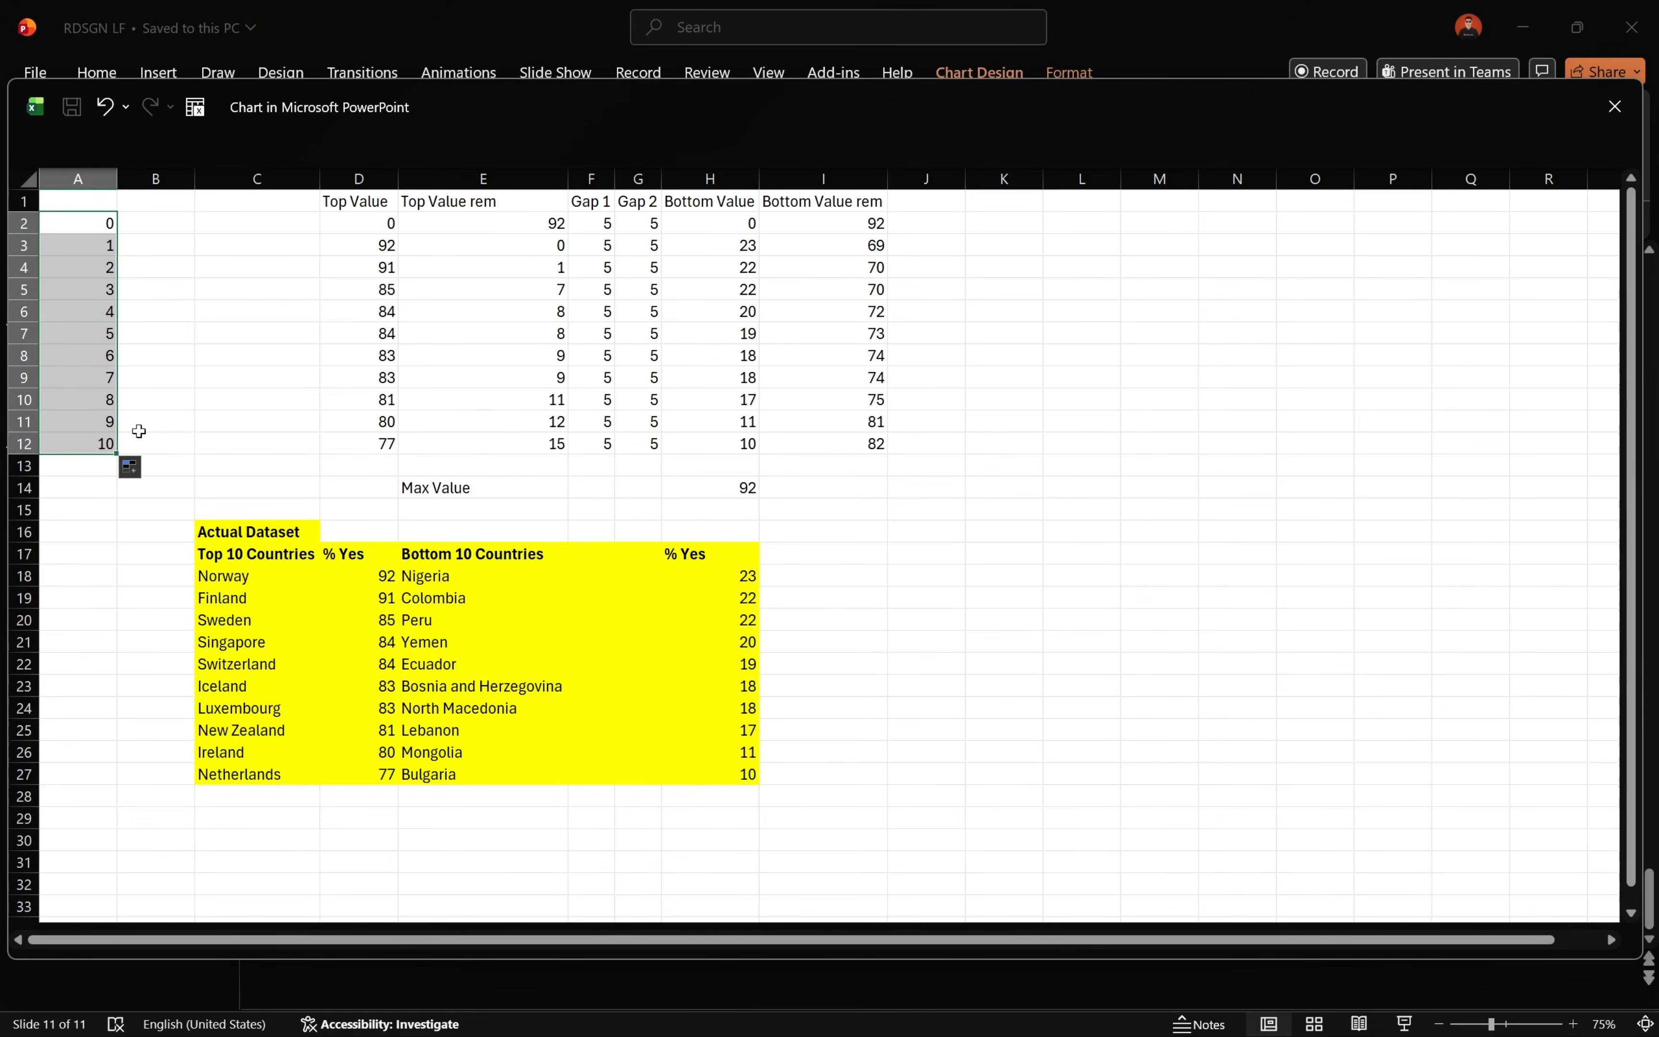
Step: Enter the headings "Top Label" in B1 and "Top label rem" in C1
left_click(164, 208)
type("Top")
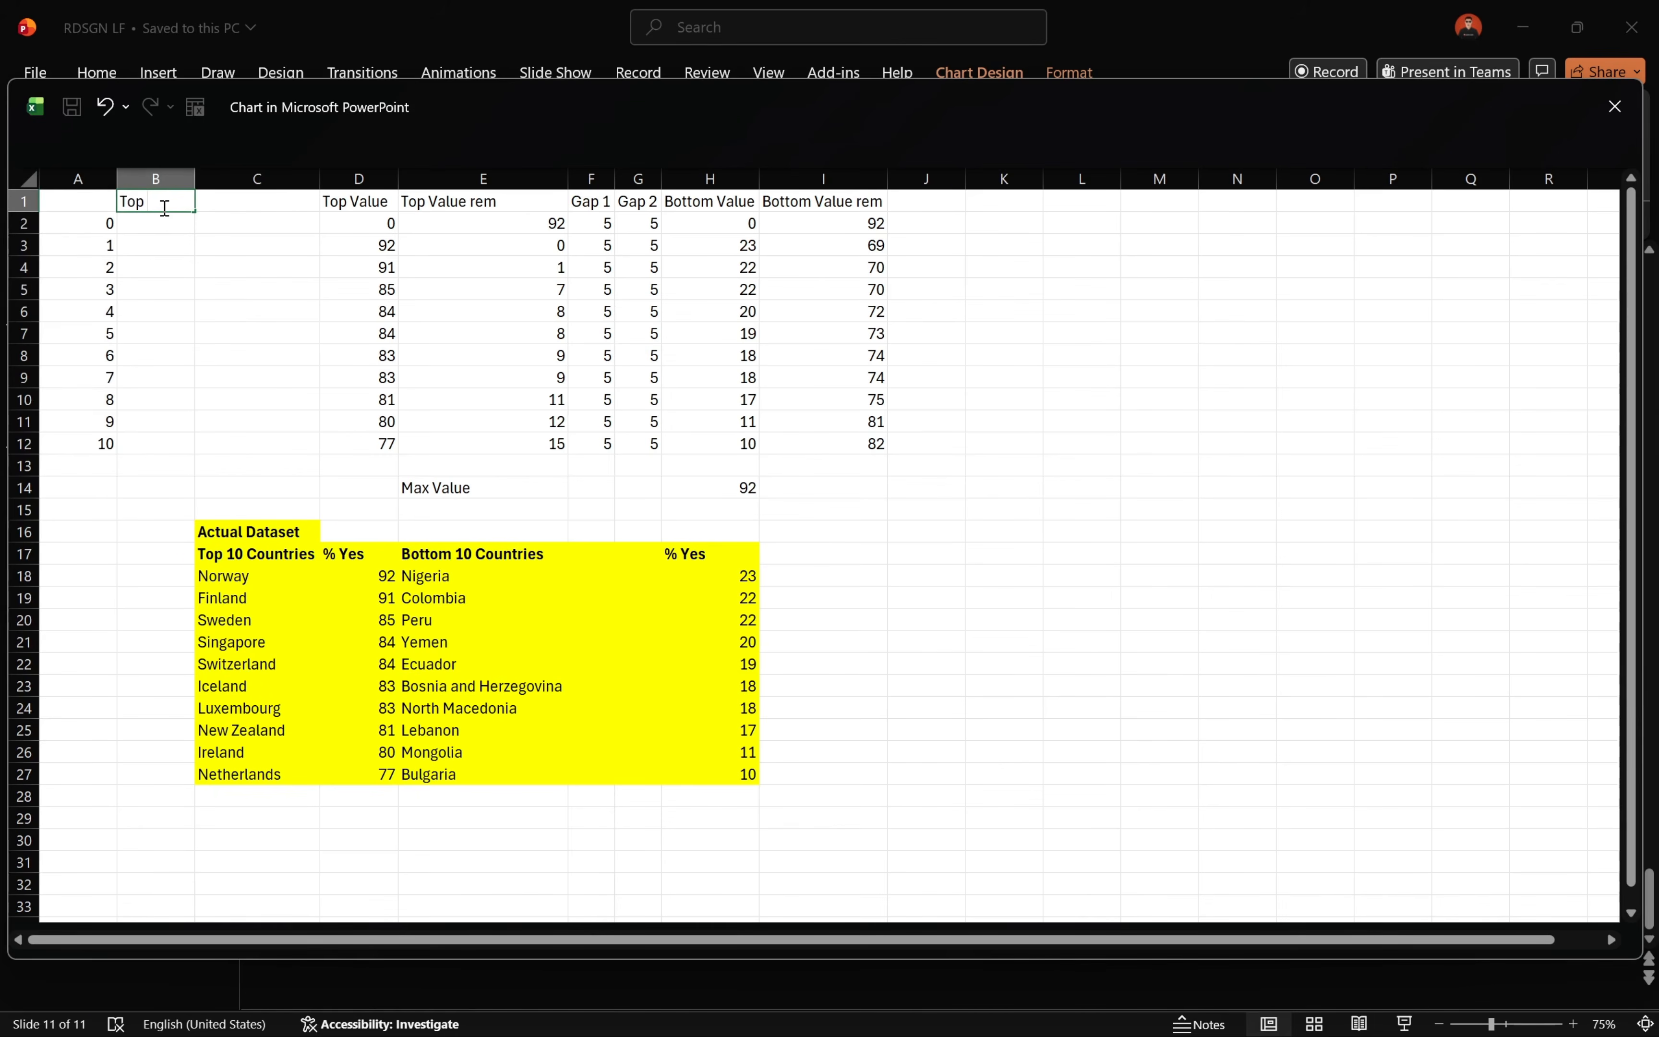
key("Return")
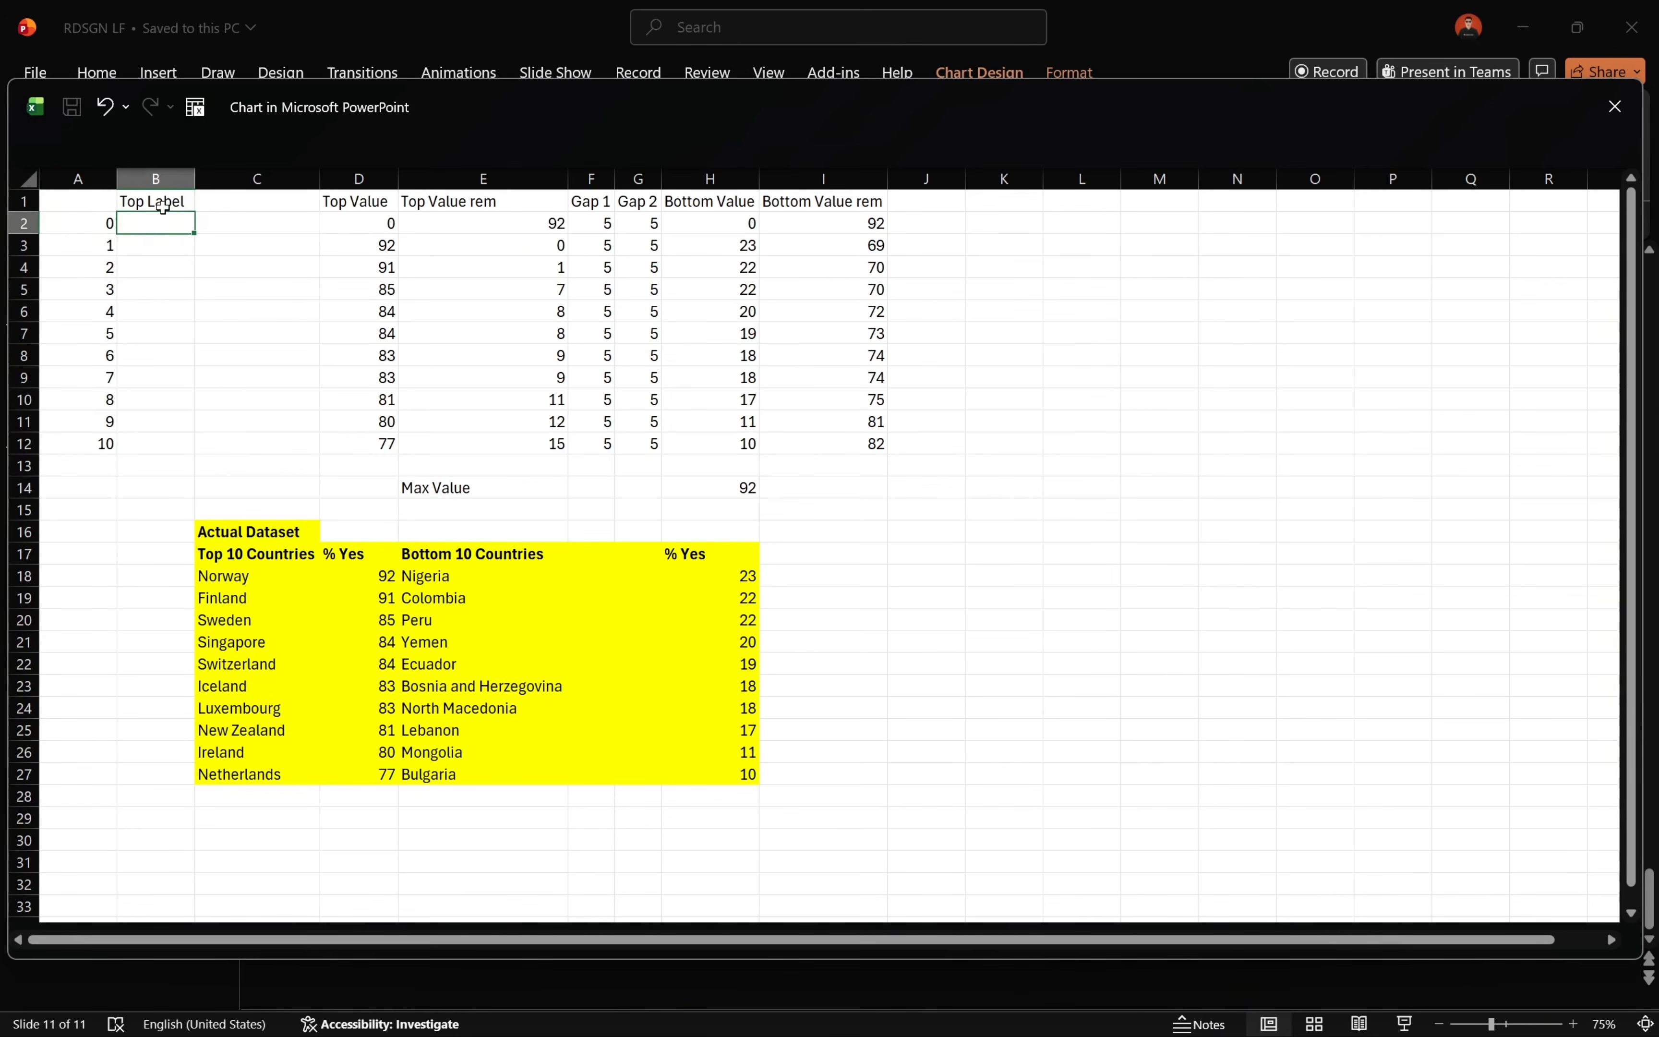
left_click(218, 198)
type("Top label r")
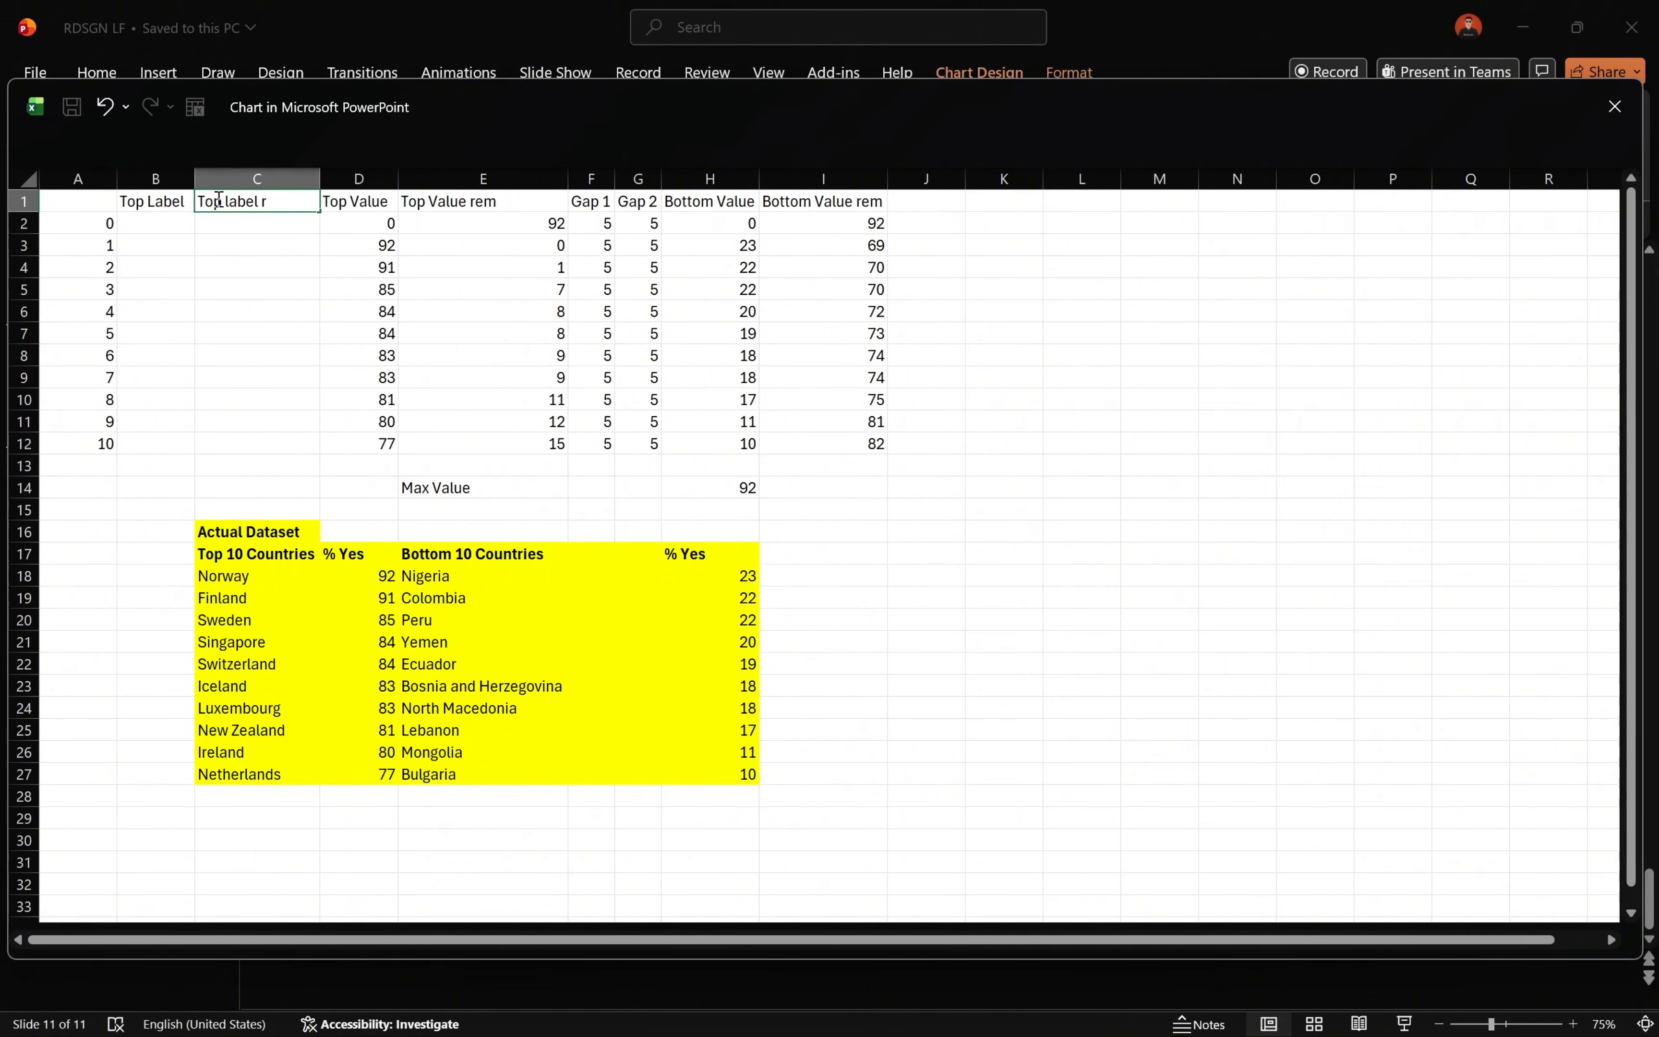
type("em")
key("Return")
Step: Enter 12 in C2 and fill it down to C12
type("12")
key("Return")
left_click(229, 222)
left_click_drag(319, 234, 308, 457)
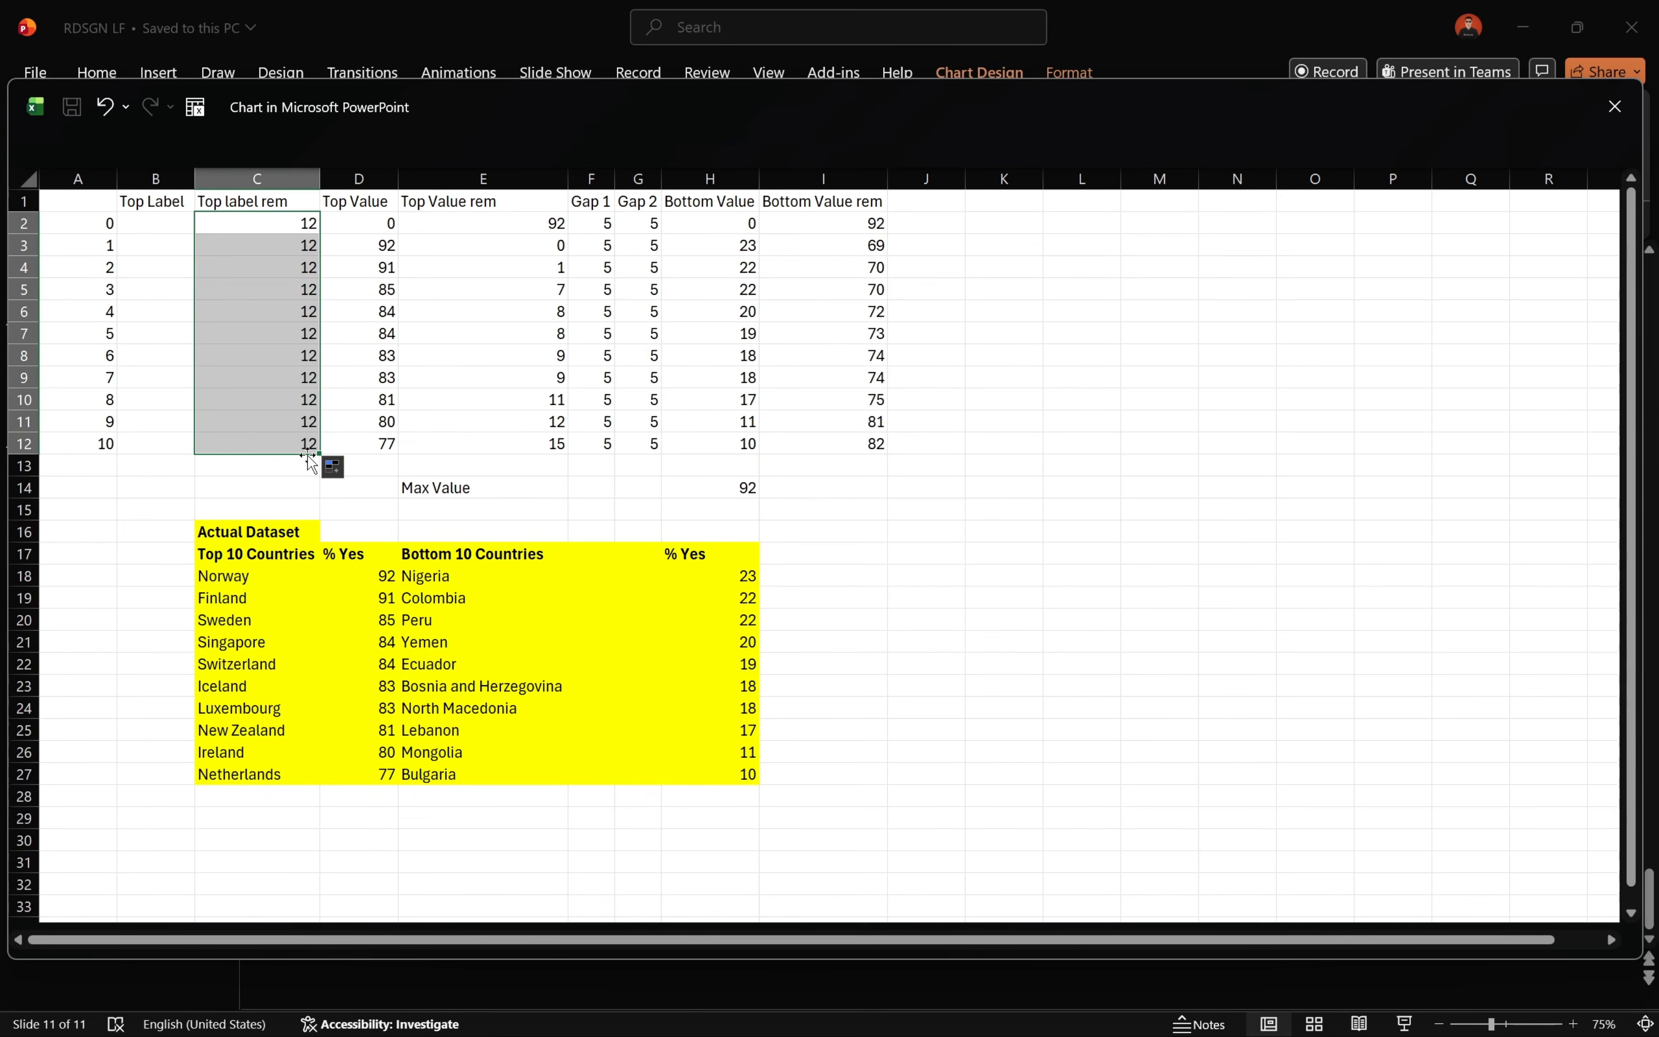
Step: Enter the formula =$H$14-C2 in B2 and fill it down to B12
left_click(158, 223)
type("=$h$14")
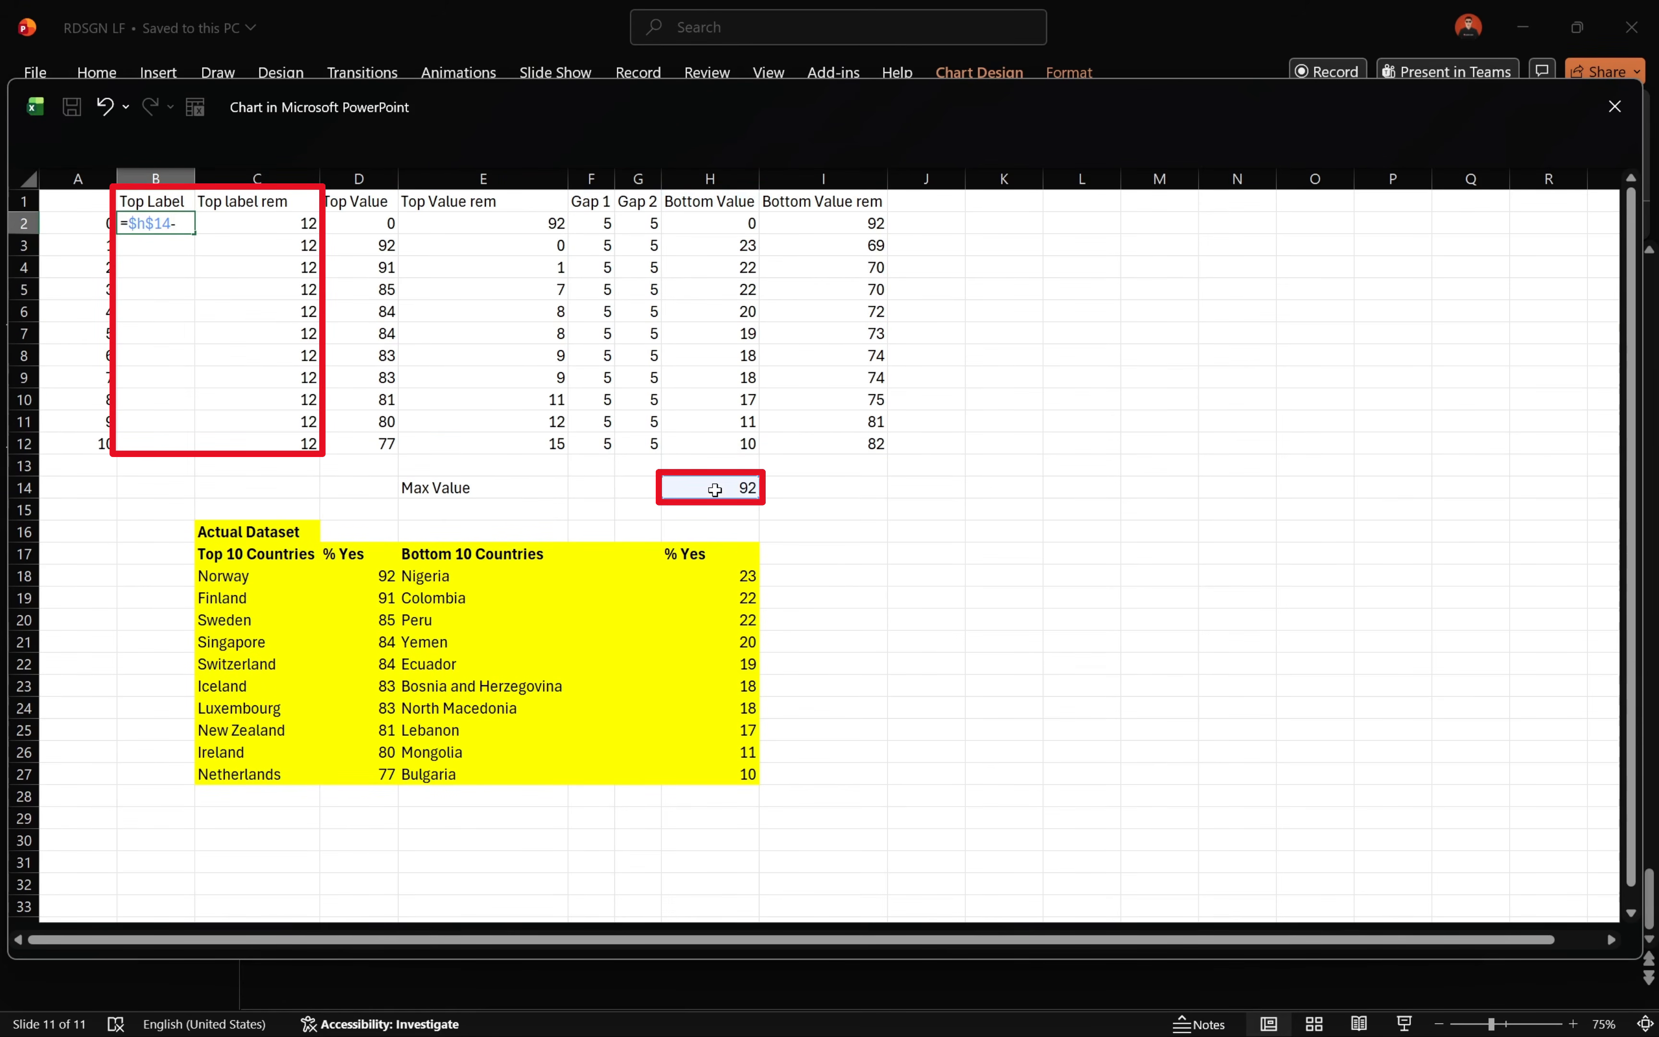
type("-")
left_click(308, 223)
key("Return")
left_click(162, 220)
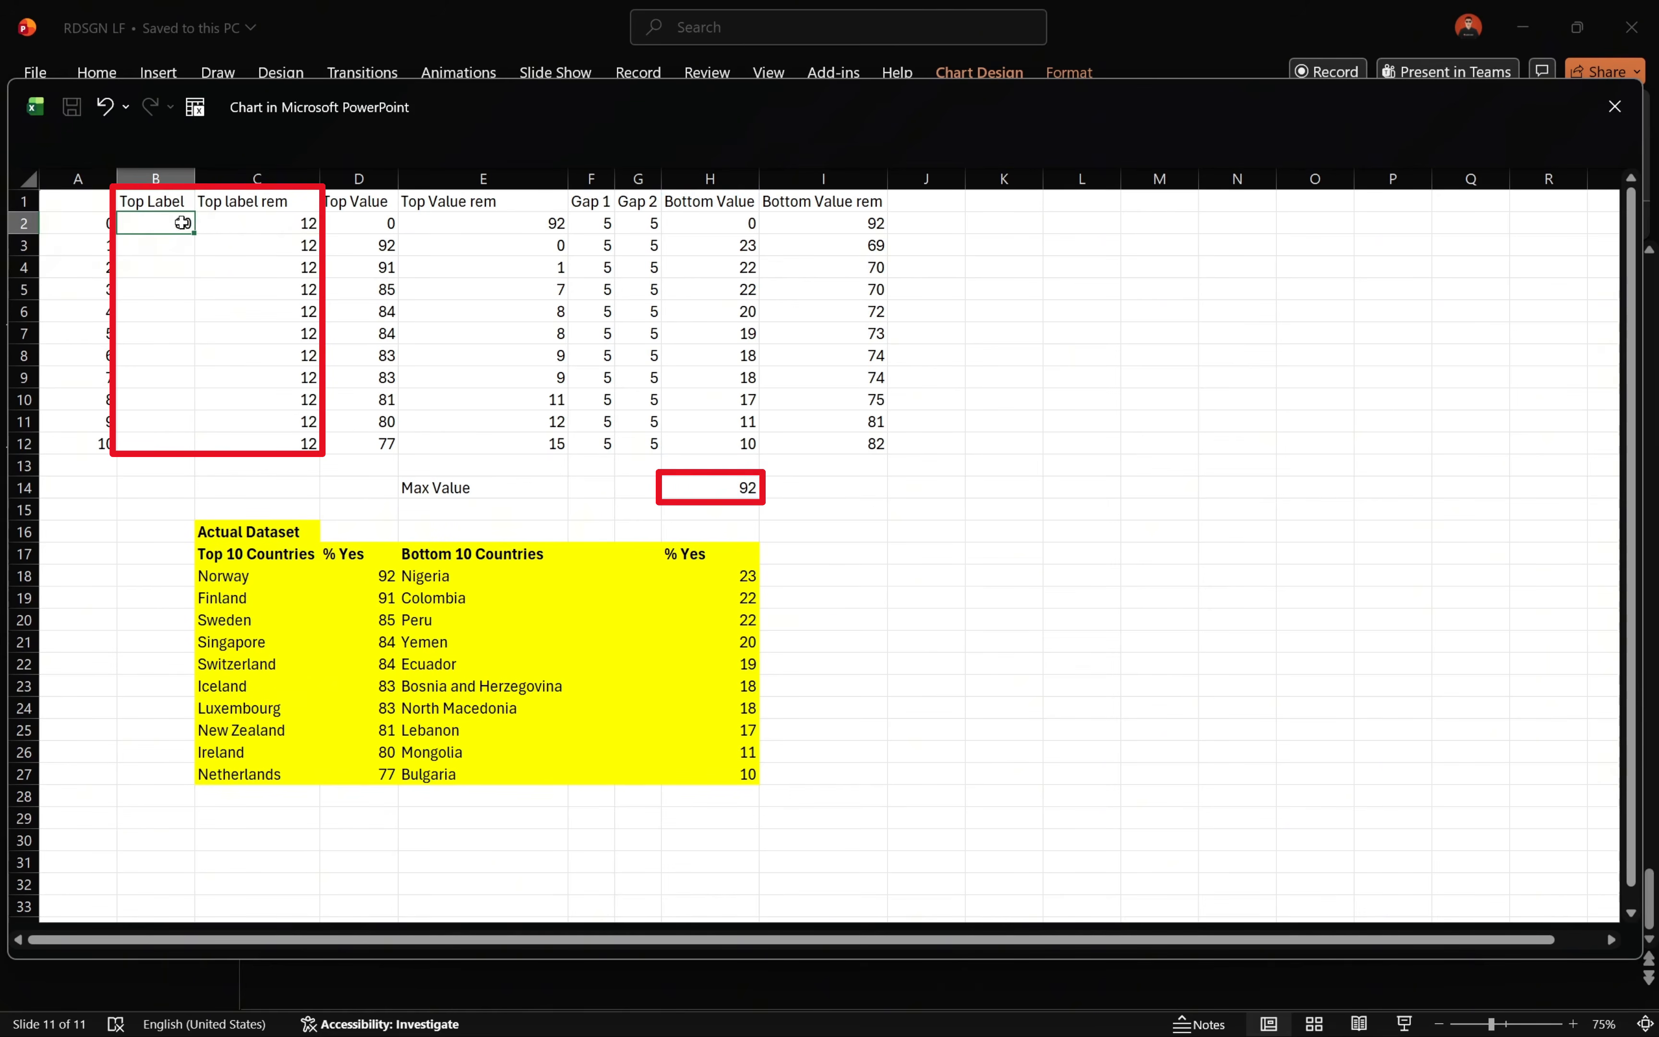
left_click_drag(197, 236, 197, 449)
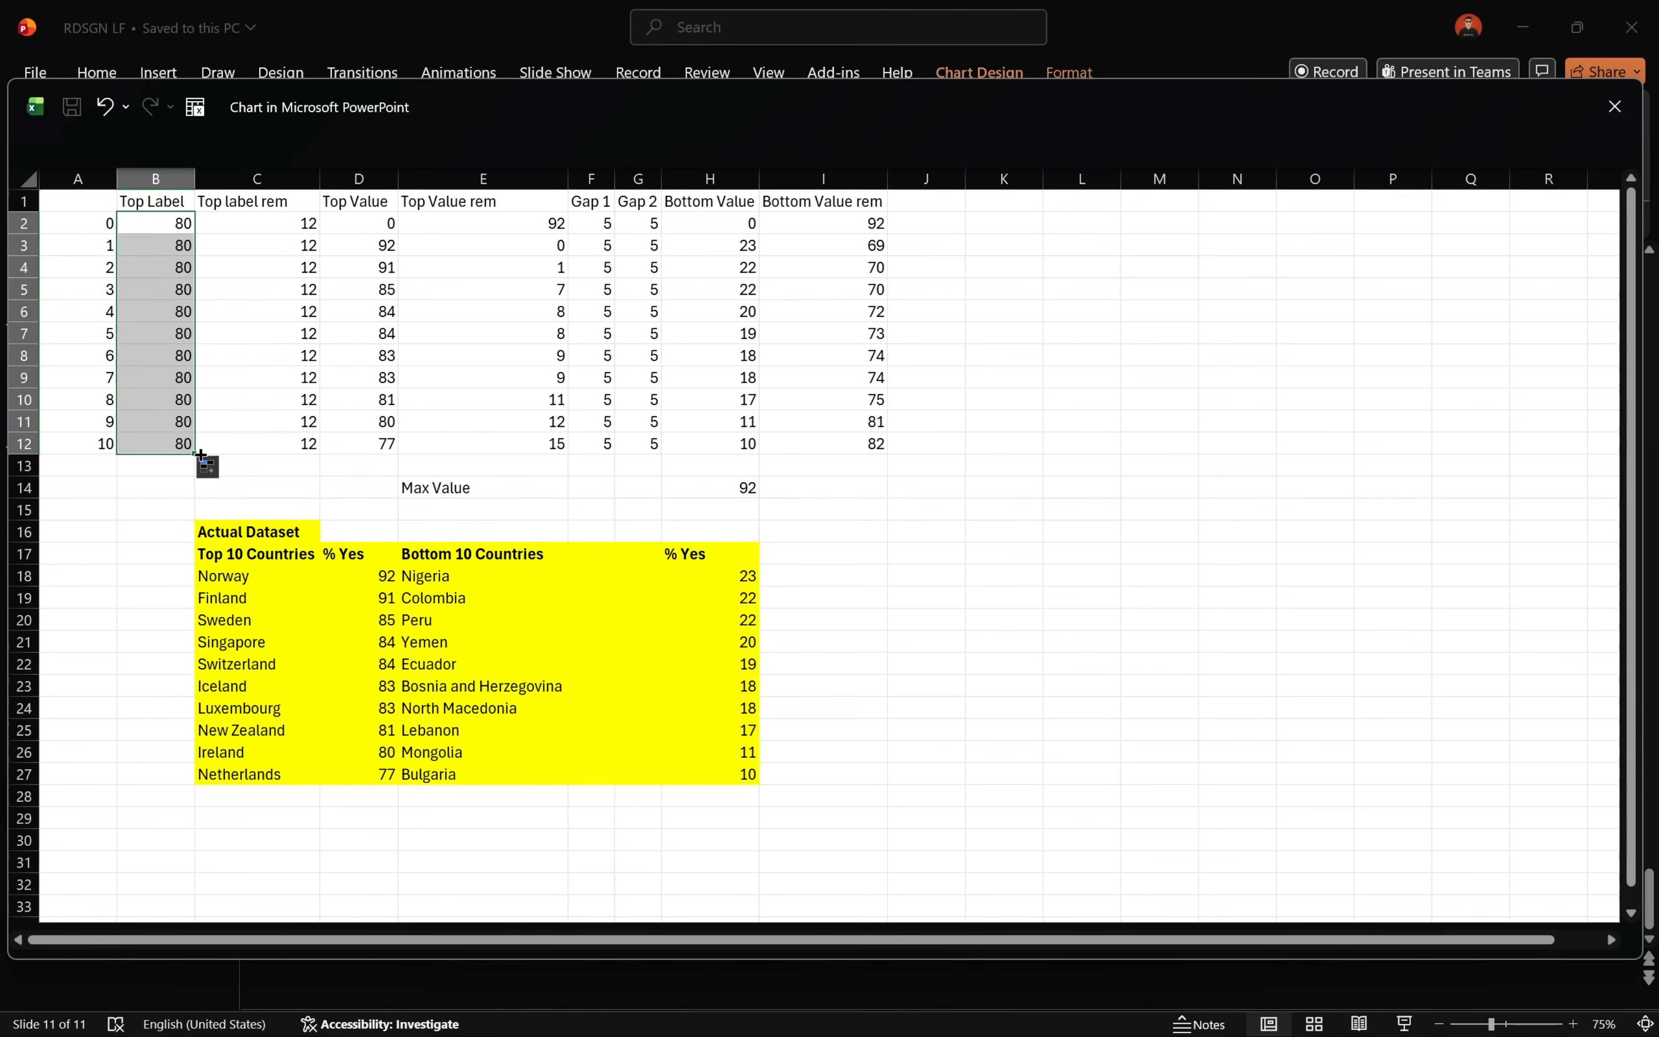
Step: Insert two empty columns before the Bottom Value column in the chart's sheet
right_click(719, 184)
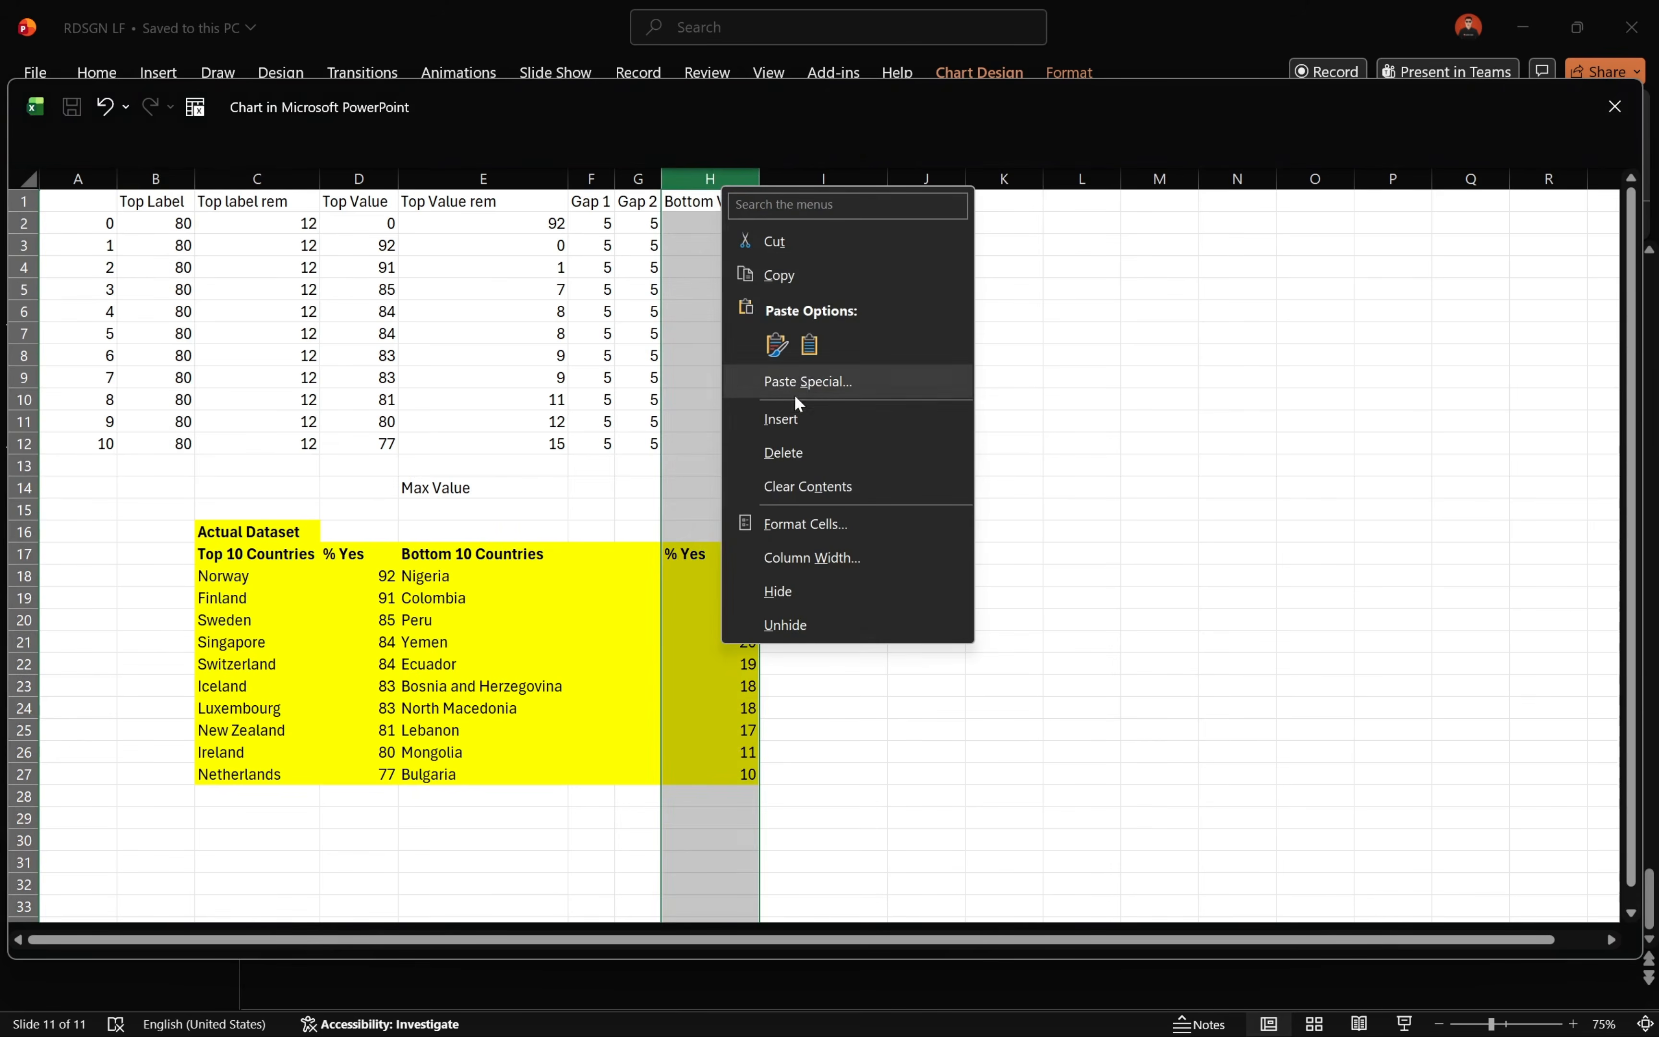
key("Escape")
key("ctrl+shift+plus")
right_click(684, 180)
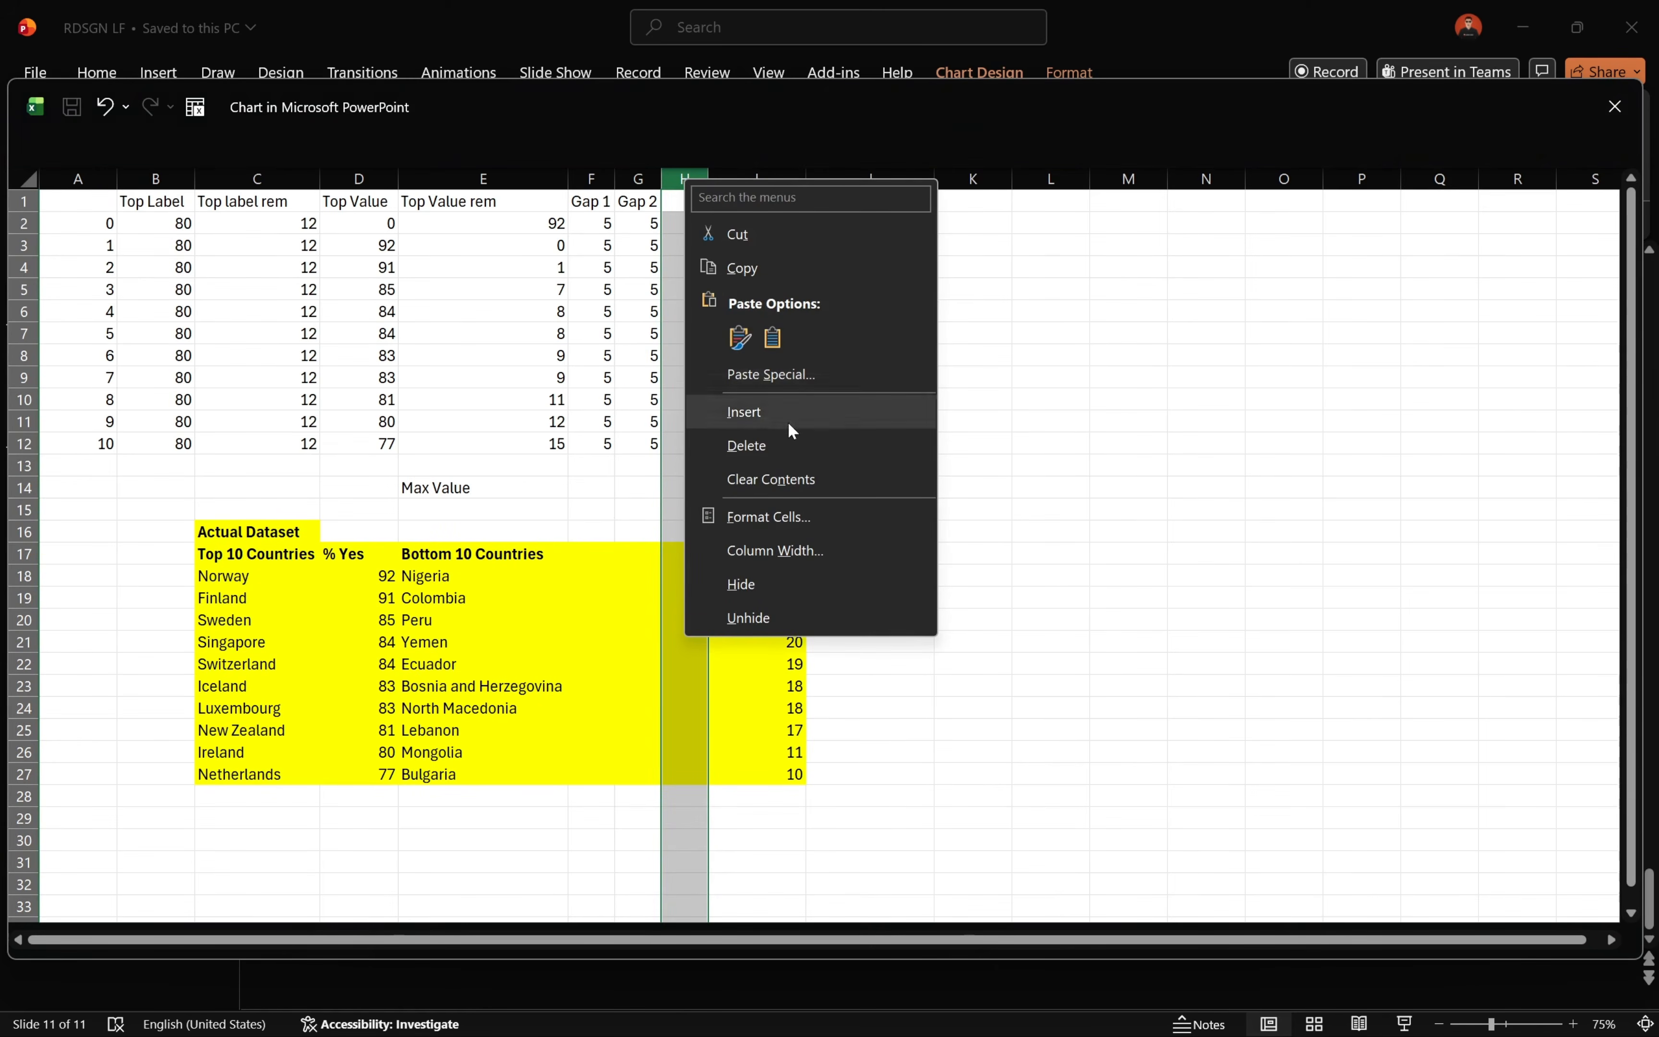
left_click(735, 411)
Step: Enter the headings "Bottom label" in H1 and "Bottom label rem" in I1, fitting both column widths to their text
left_click(684, 201)
type("Bottom label")
key("Return")
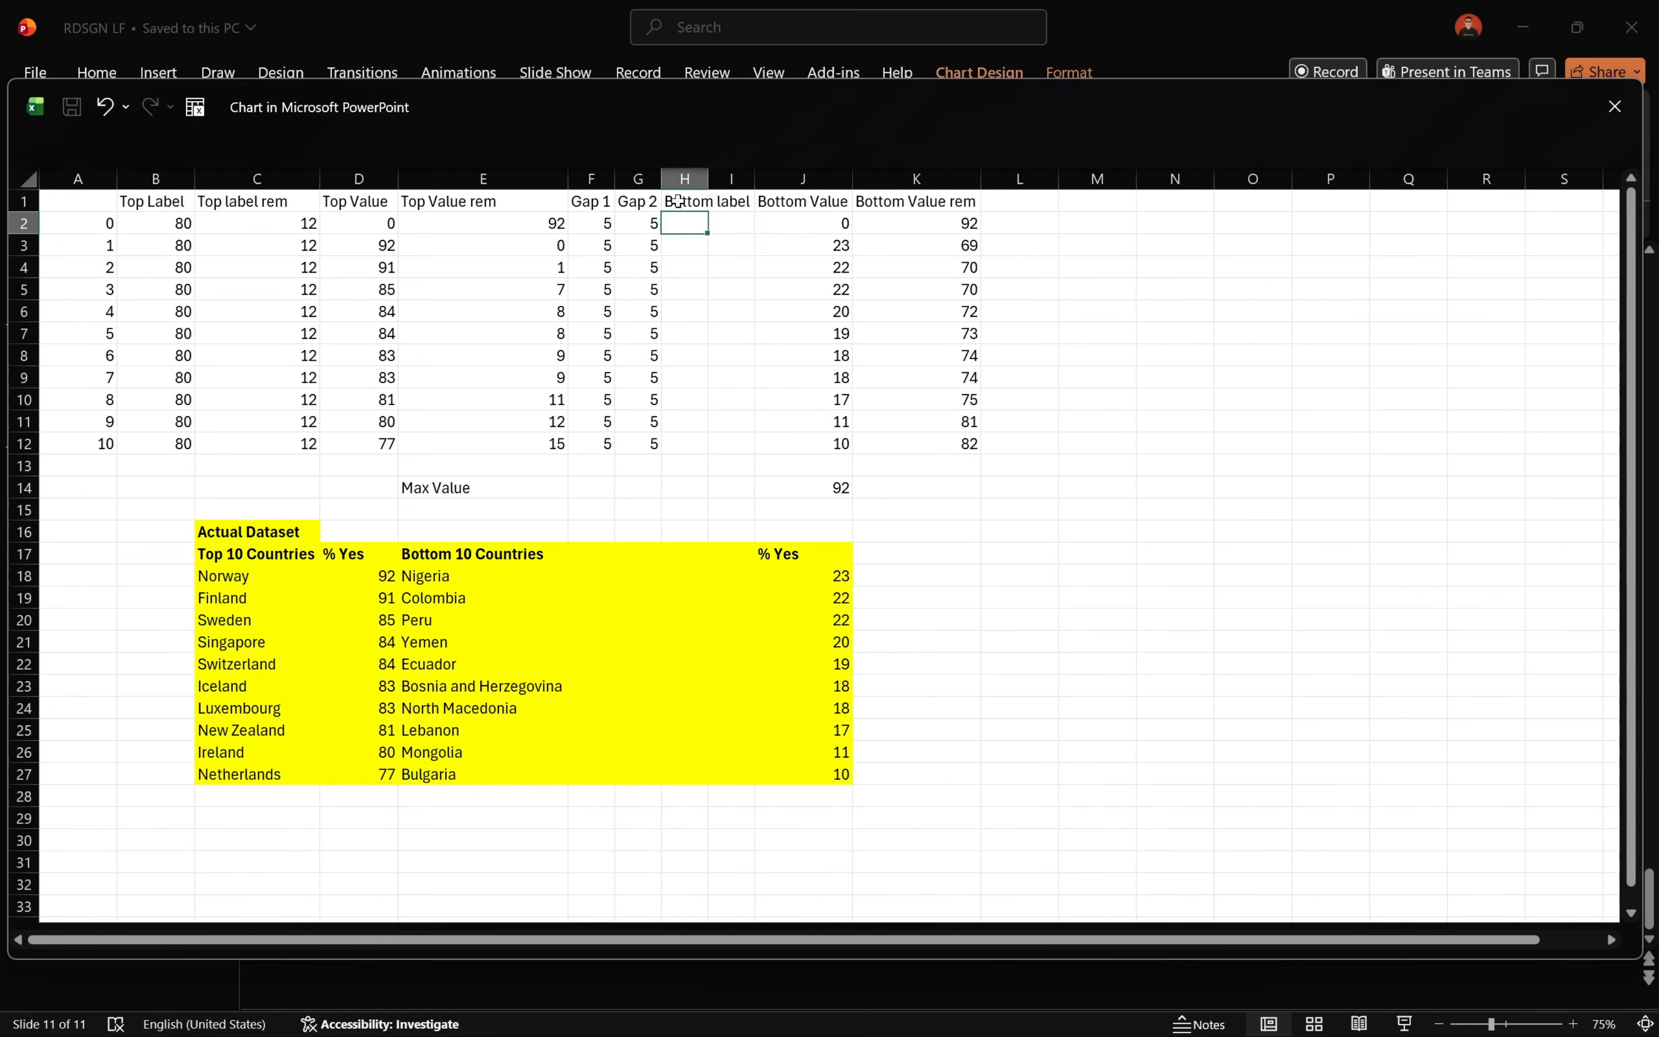
double_click(708, 178)
left_click(791, 203)
type("Bottom label rem")
key("Return")
double_click(802, 178)
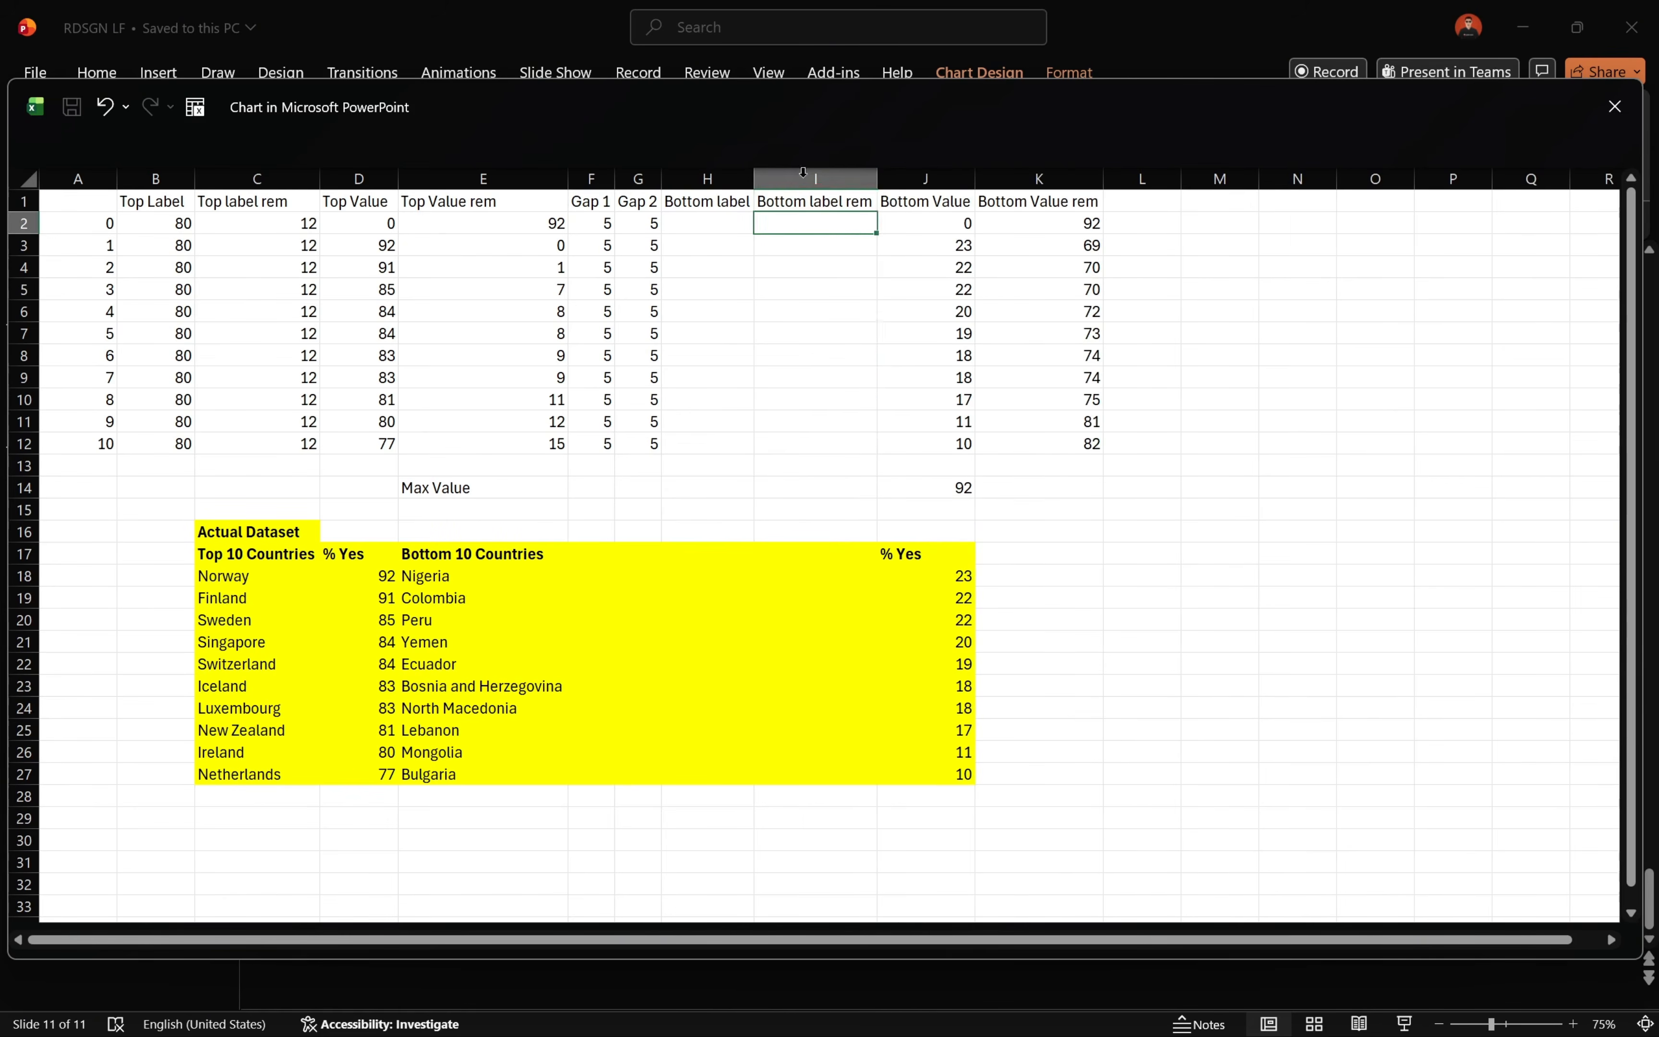
Step: Enter 12 in I2 and fill it down to I12
type("12")
key("Return")
left_click(831, 226)
left_click_drag(877, 234, 881, 418)
Step: Enter the formula =$J$14-I2 in H2 and fill it down to H12
left_click(706, 221)
type("=")
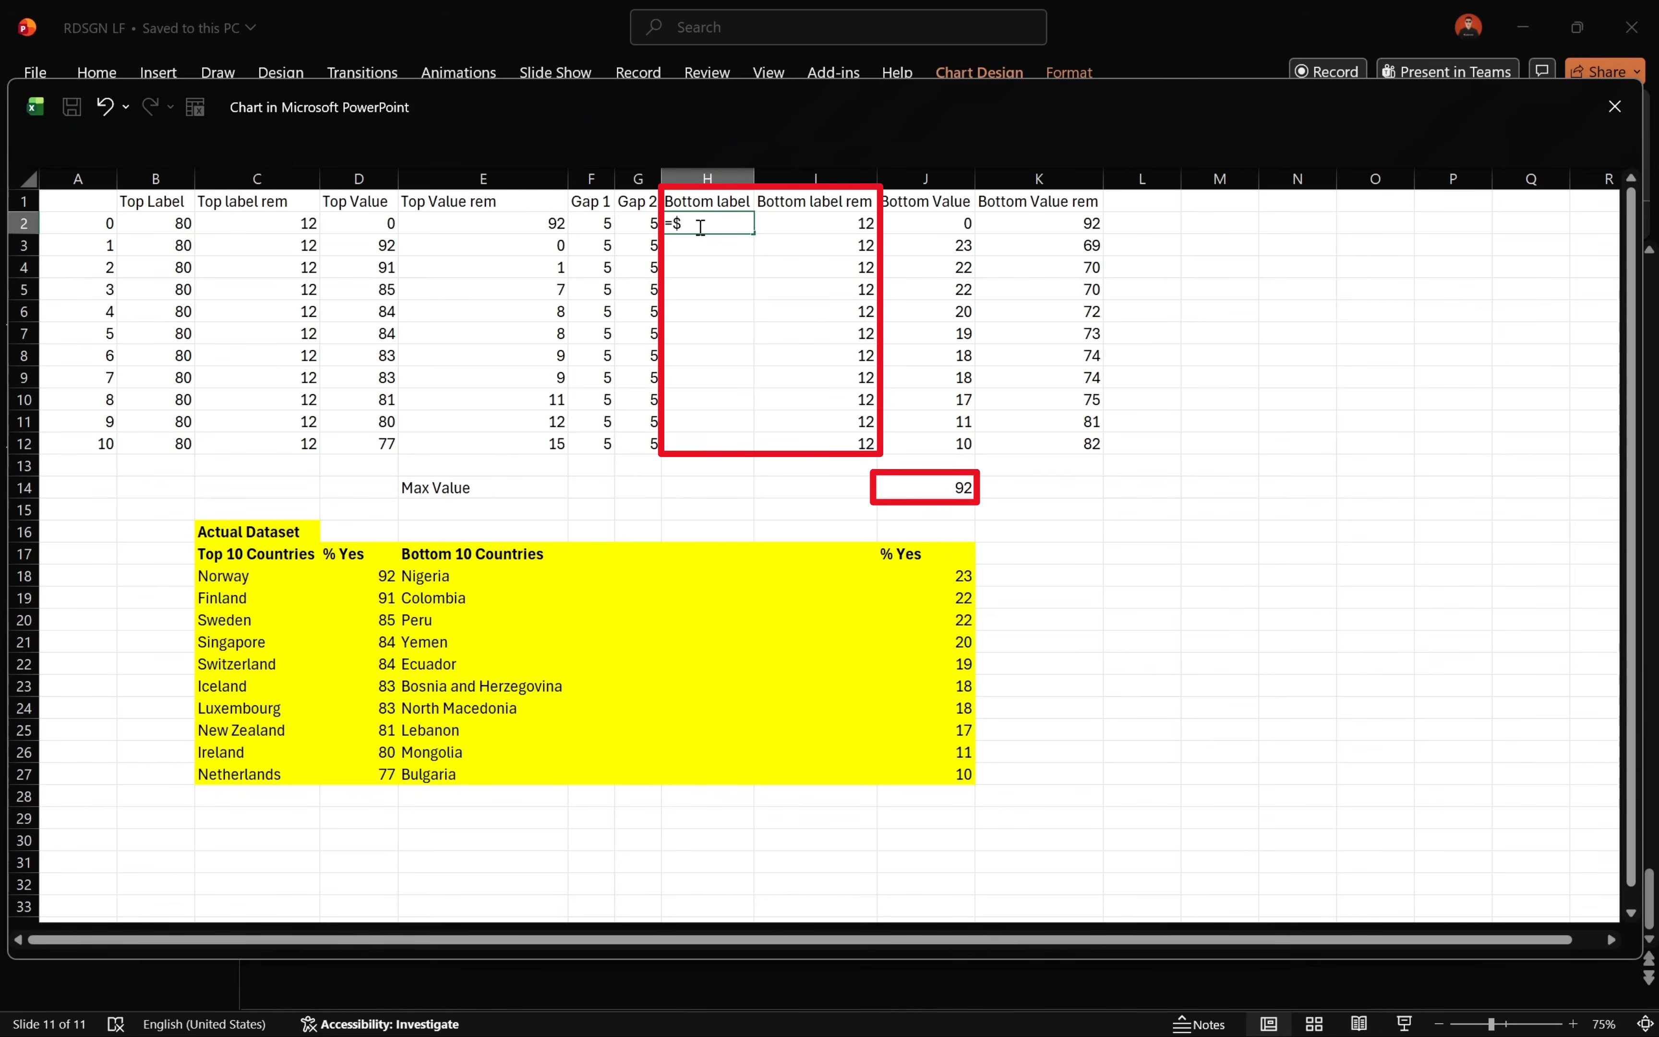
type("$j$14-")
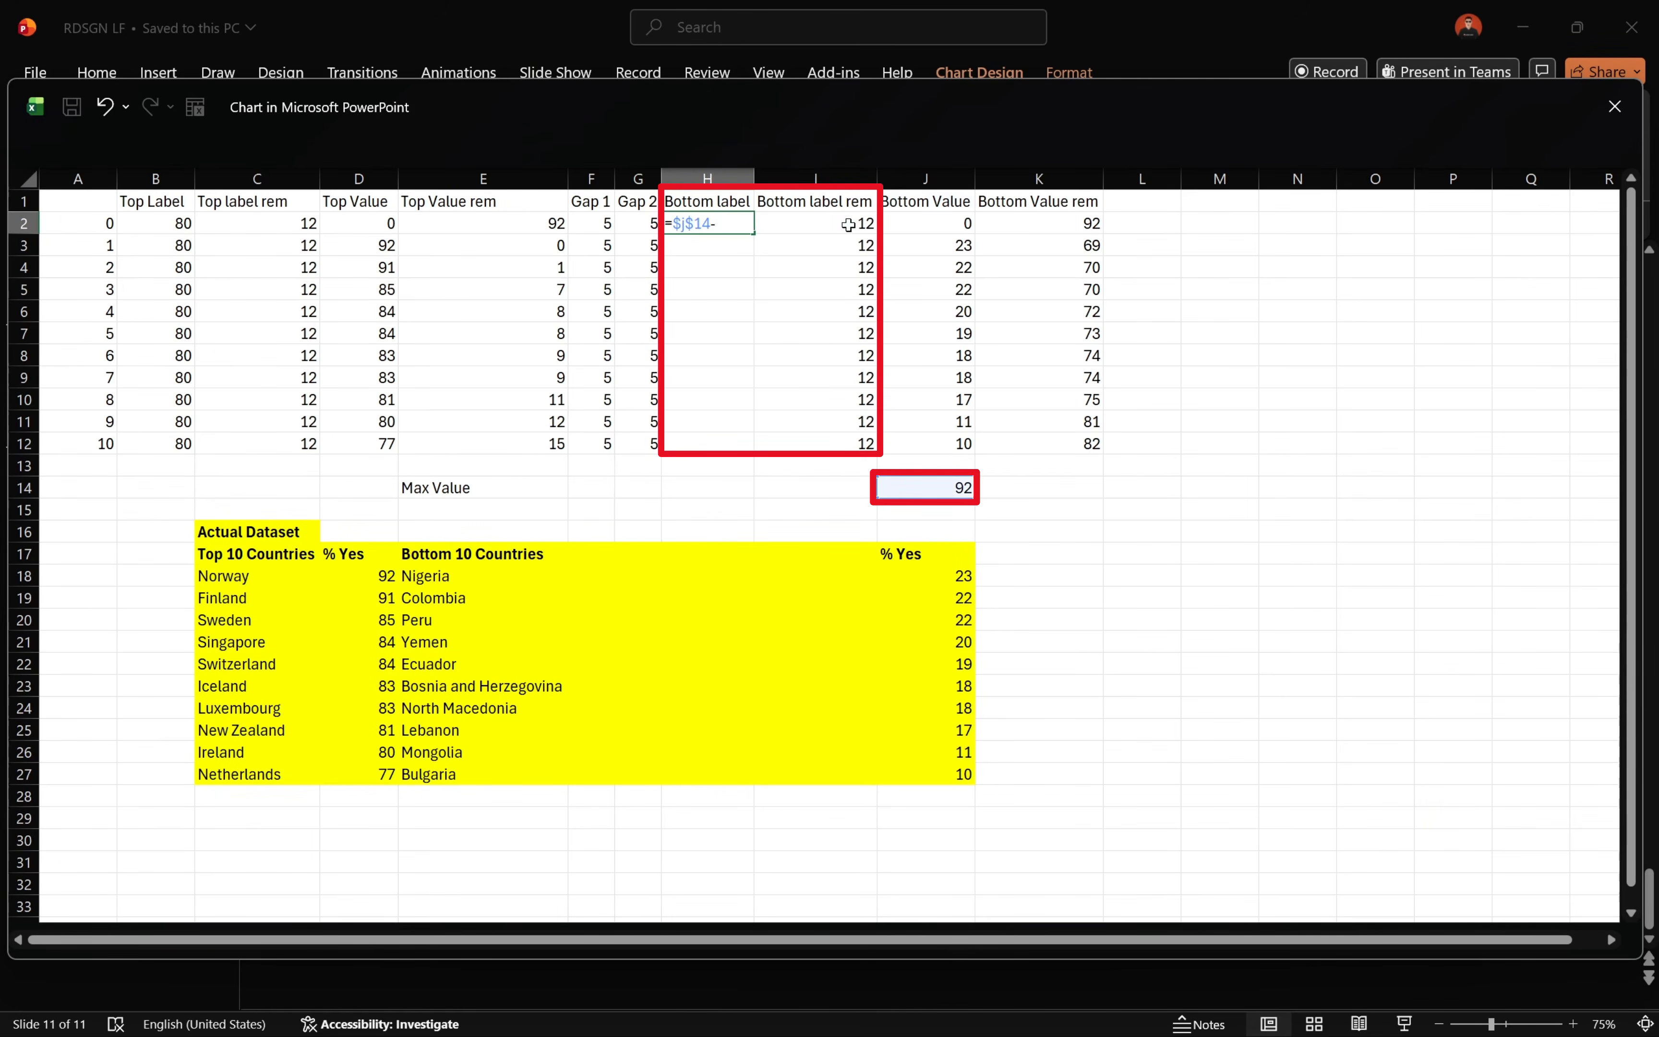
left_click(847, 224)
key("Return")
left_click(739, 221)
left_click_drag(753, 234, 746, 454)
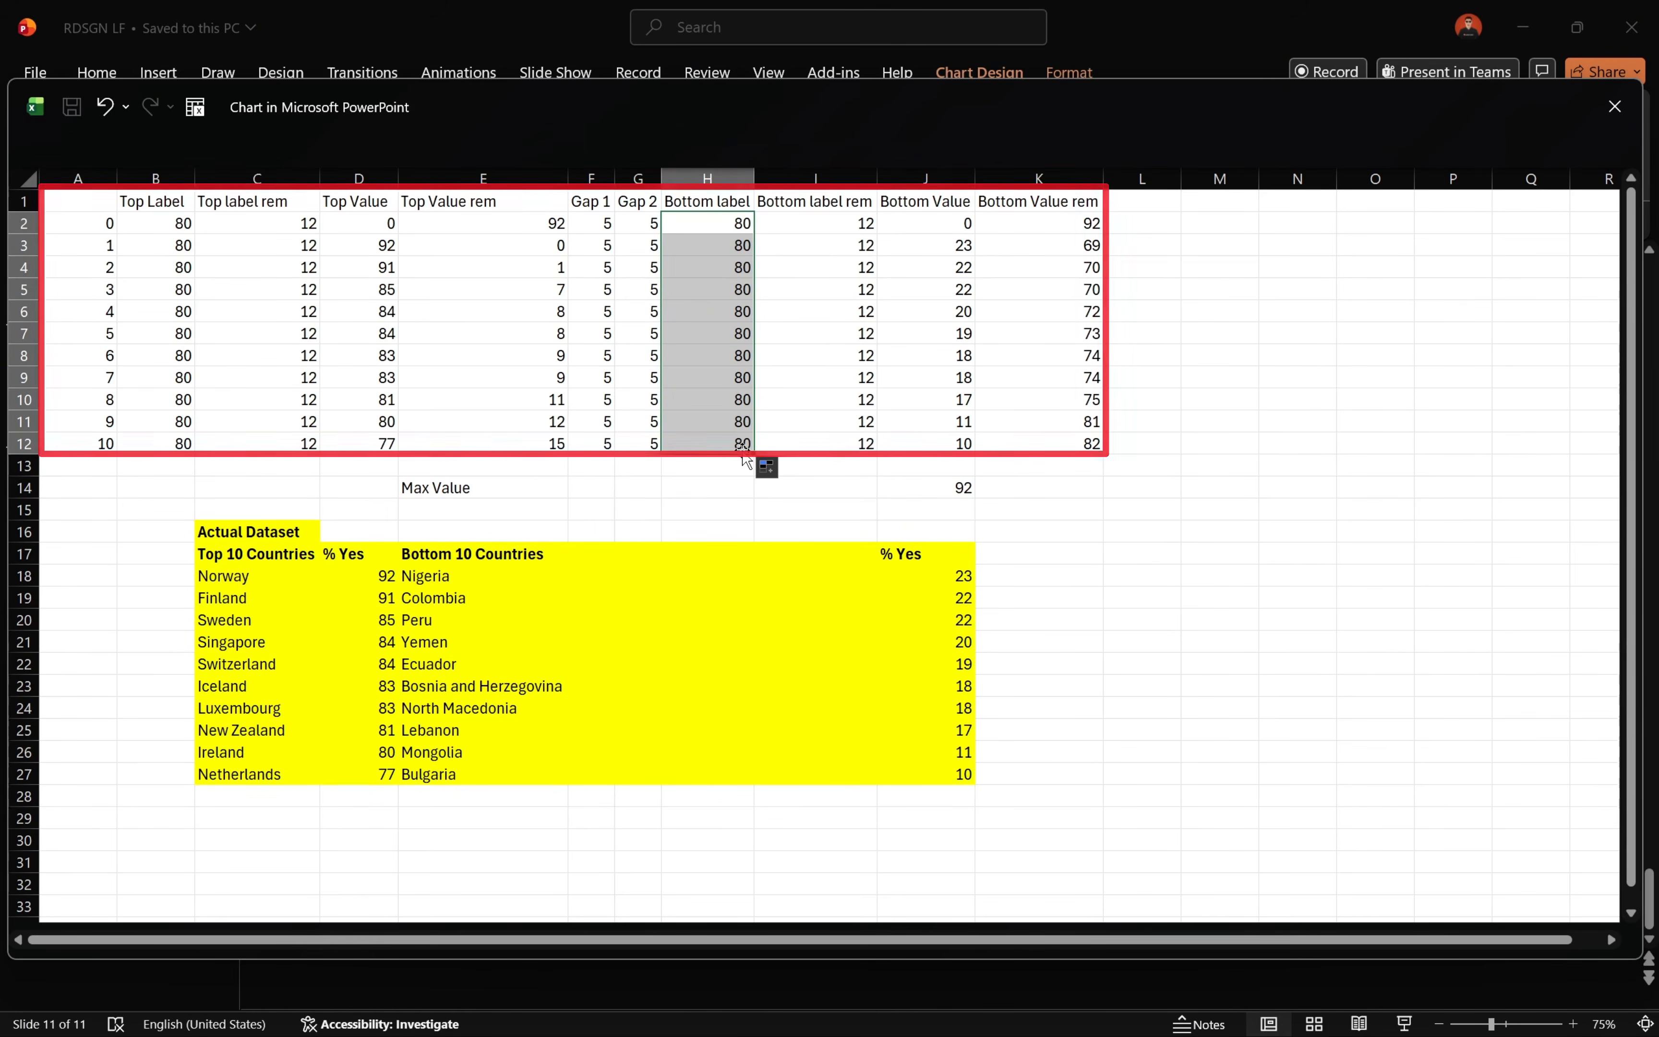
Step: Move the "Max Value" label from E14 to I14, beside its value
left_click(524, 487)
key("ctrl+c")
left_click(831, 495)
key("ctrl+v")
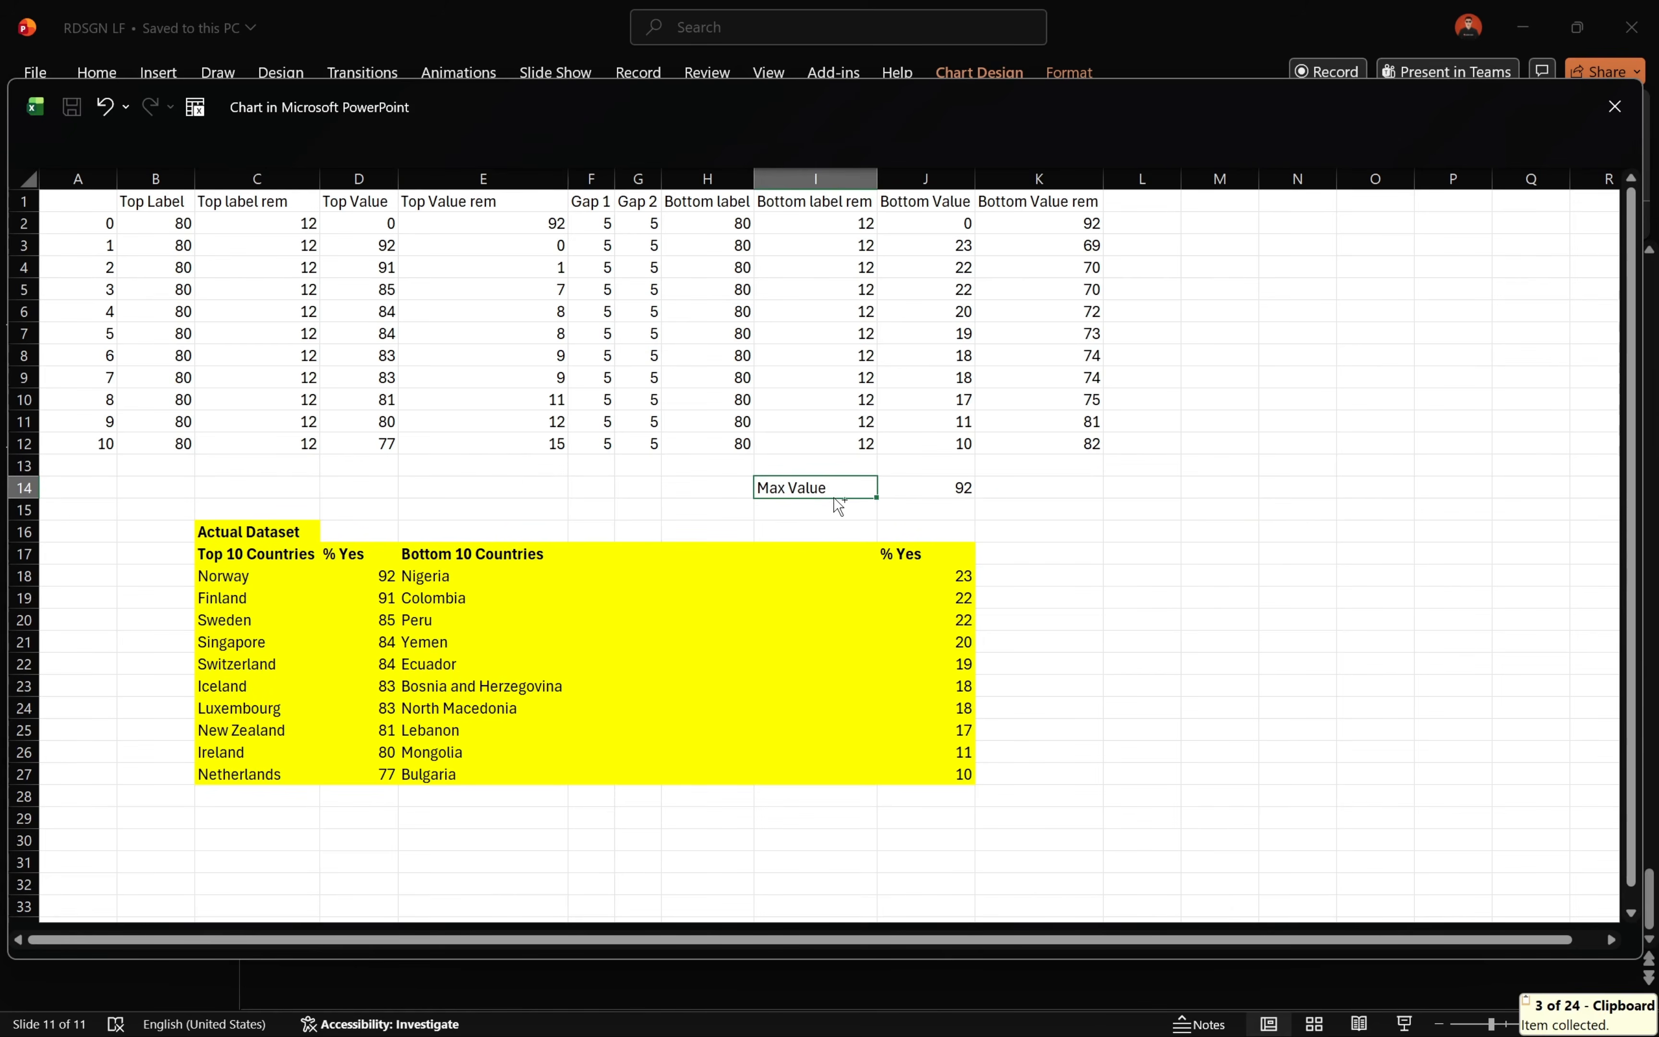
Step: Make the column headings in B1:K1 bold
left_click(1020, 200)
left_click_drag(1020, 201, 172, 199)
key("ctrl+b")
Step: Fill the Bottom Value column cells J1:J12 with yellow
left_click_drag(925, 205, 939, 442)
right_click(940, 447)
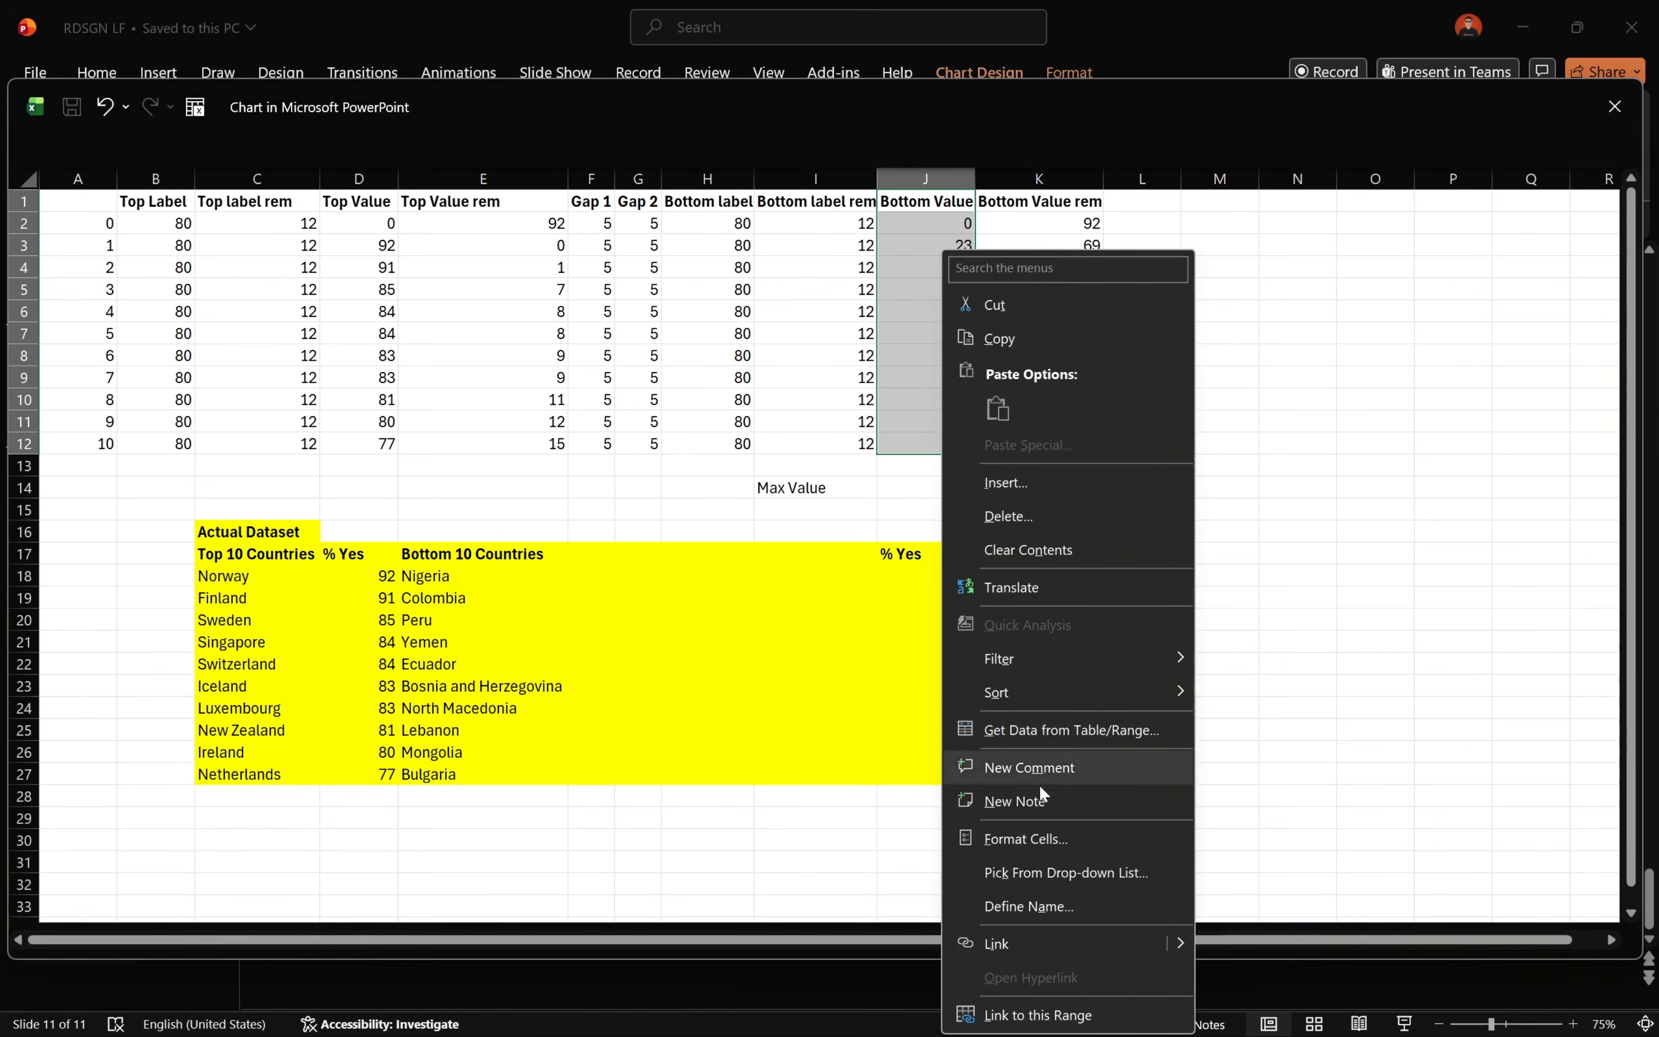
left_click(1035, 838)
left_click(838, 700)
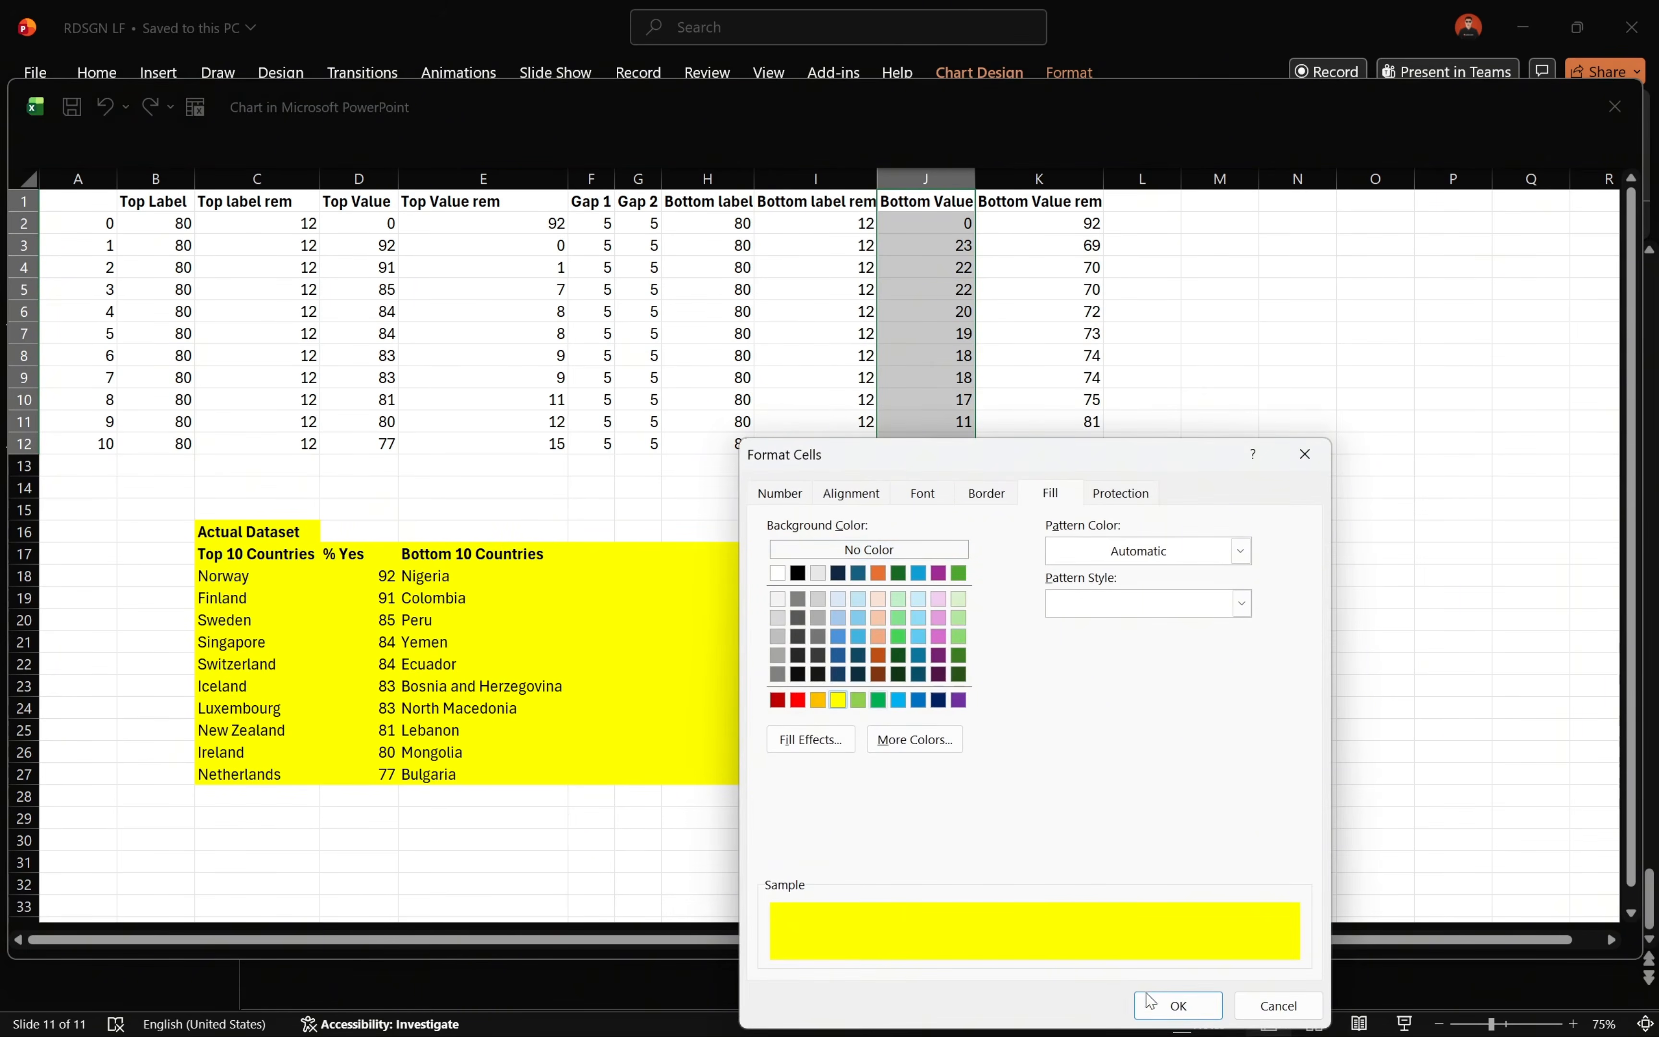
left_click(1165, 1004)
Step: Fill the Top Value column cells D1:D12 with yellow and close the chart's data sheet
left_click_drag(353, 202, 377, 444)
right_click(376, 444)
left_click(533, 839)
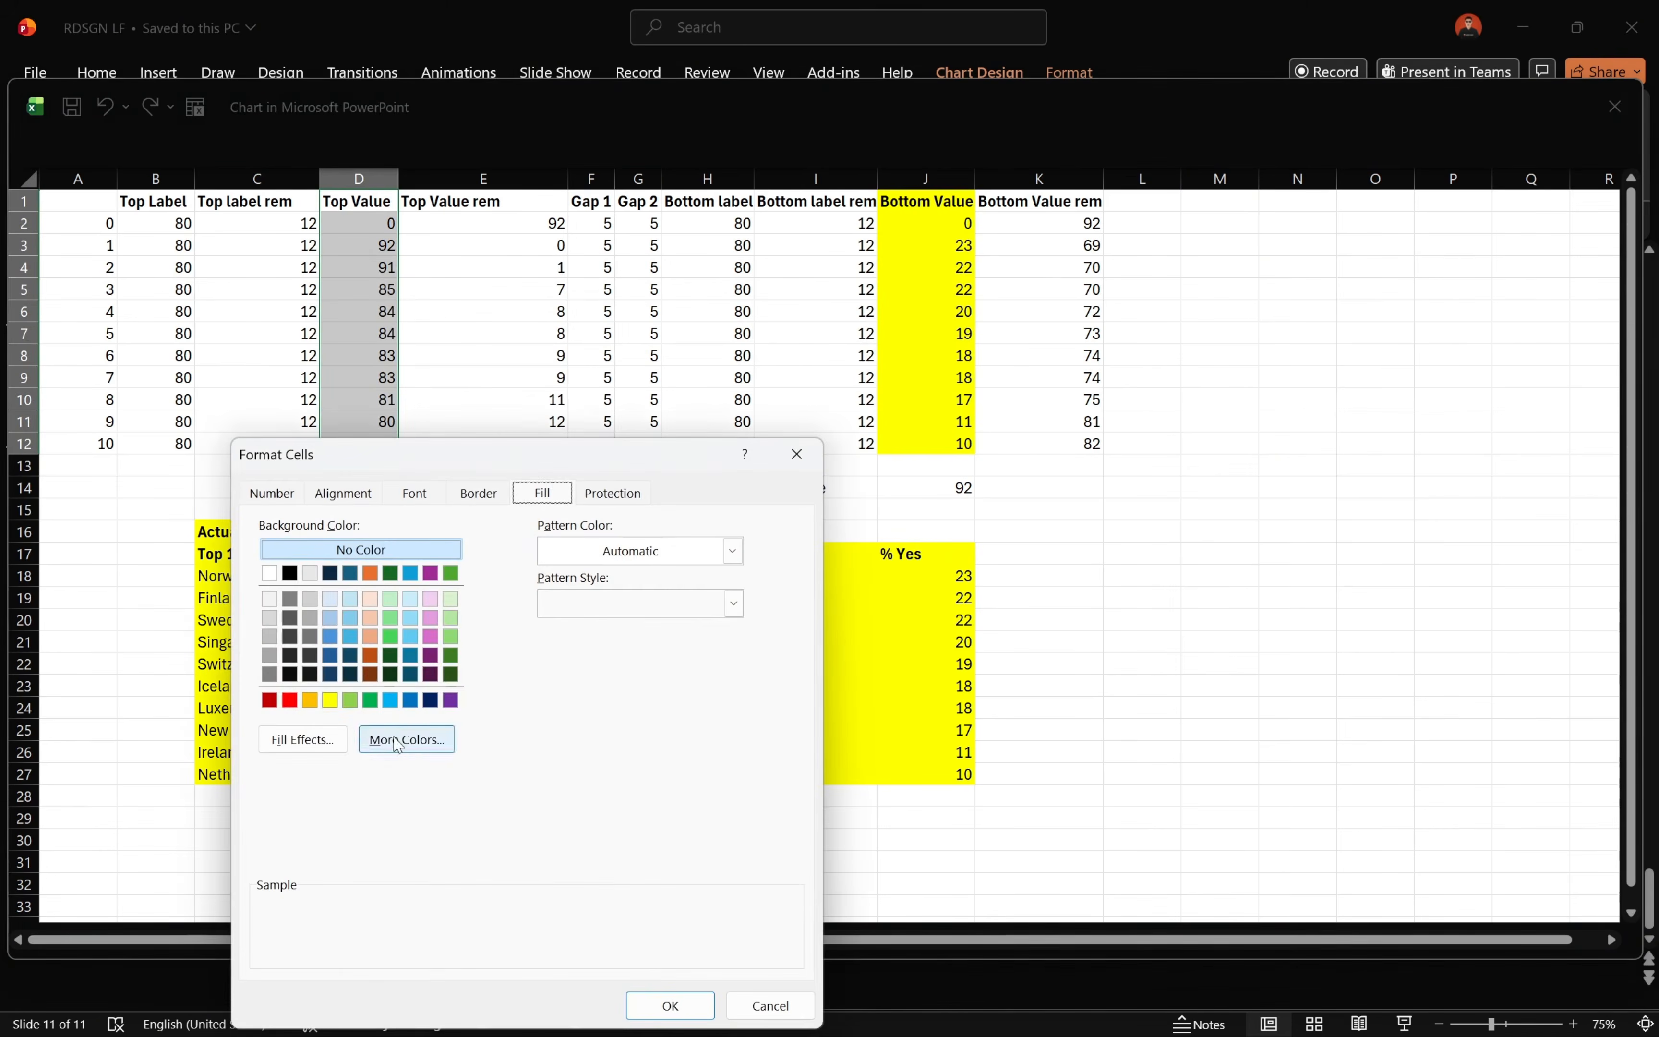
left_click(330, 699)
left_click(671, 1005)
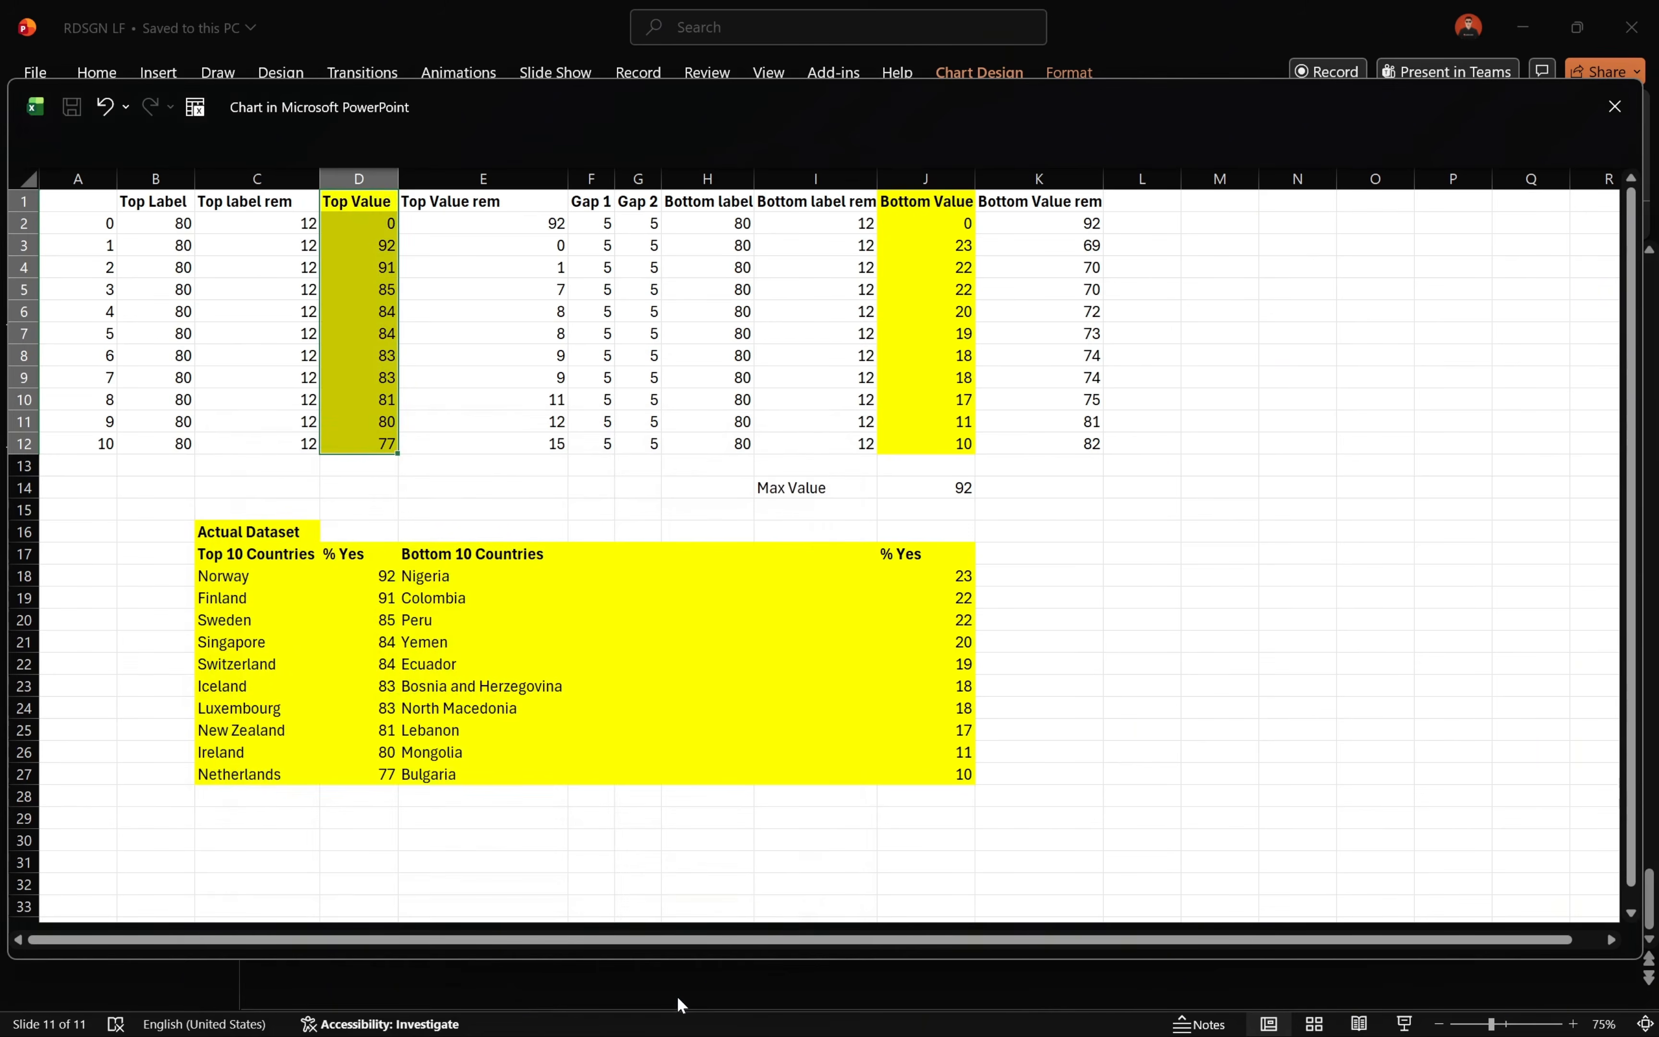
left_click(1614, 106)
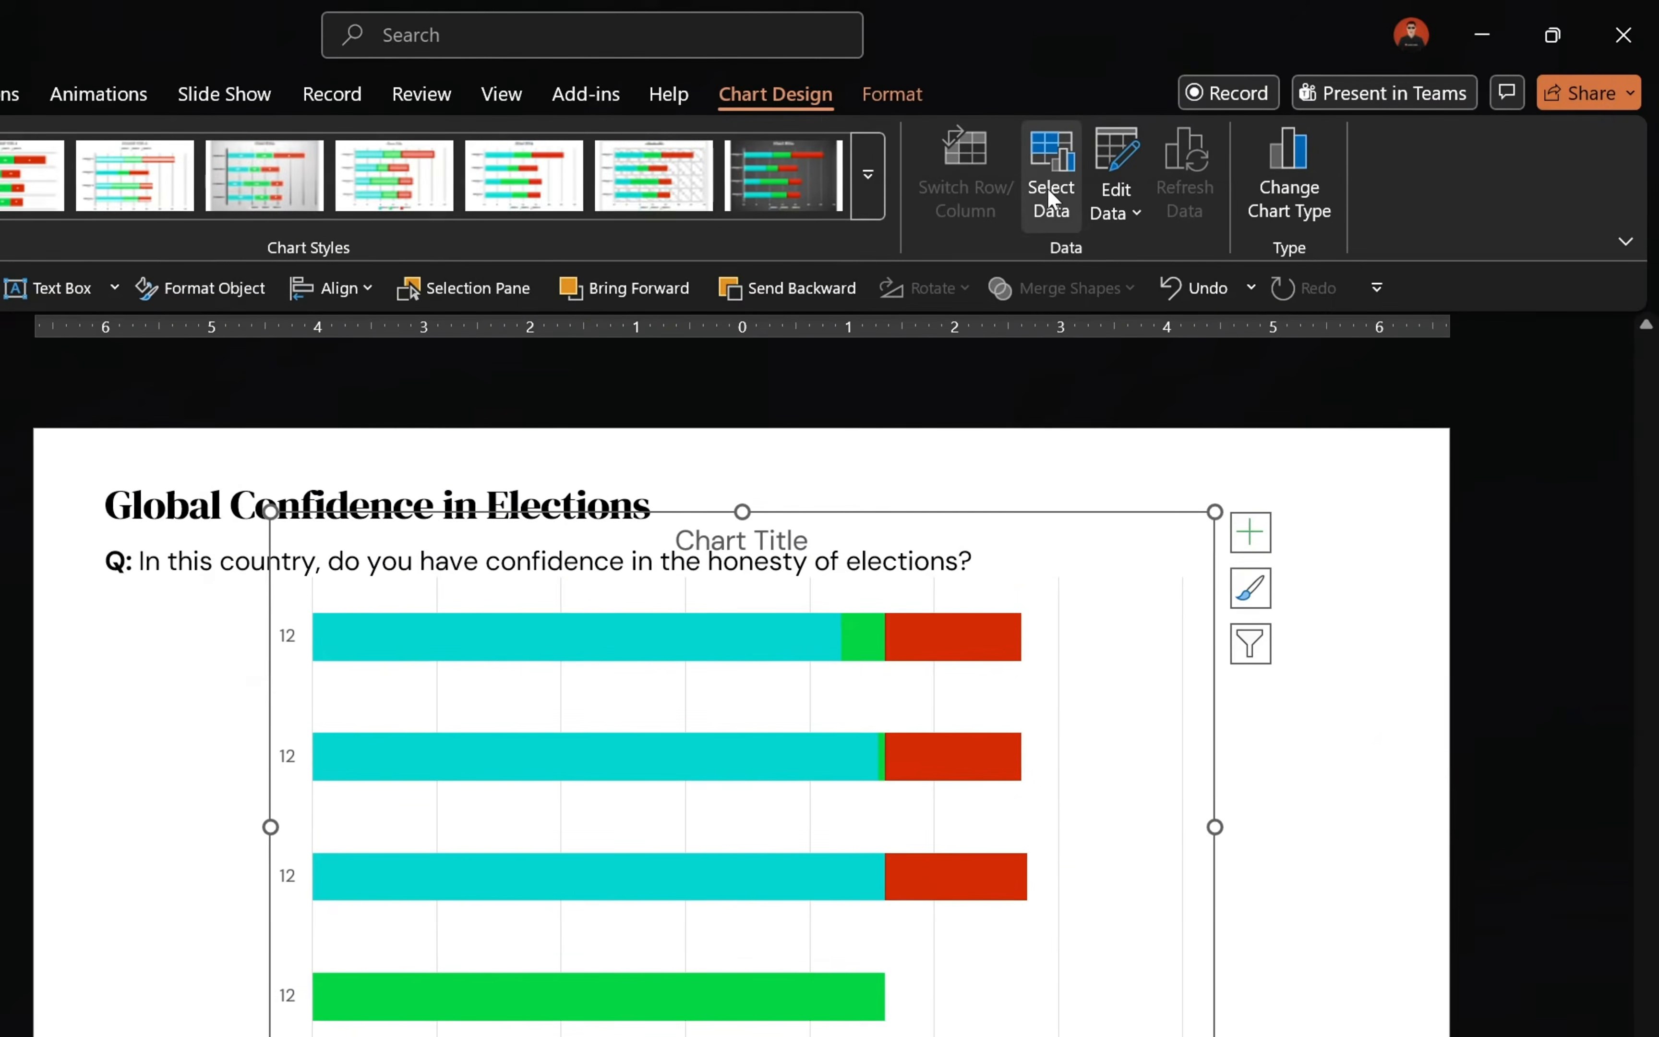
Step: Set the chart data range to Sheet1 cells A1:K12, then return to the slide
left_click(1047, 187)
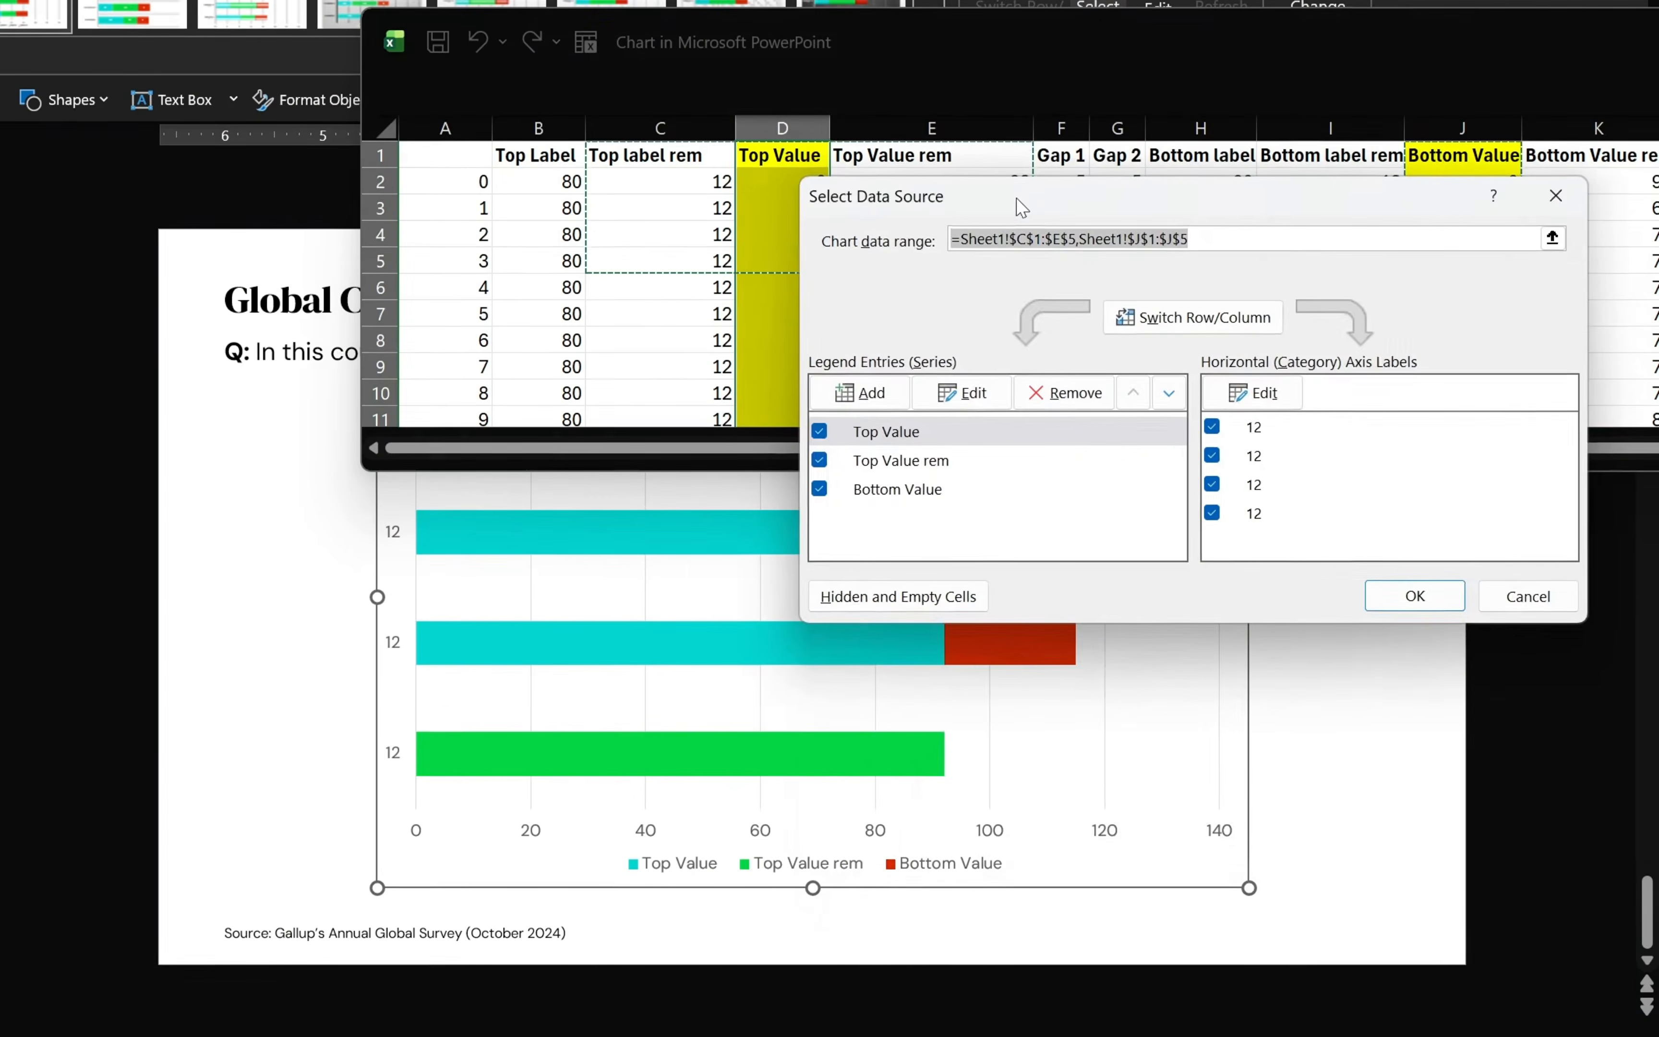
left_click_drag(919, 350, 953, 727)
left_click_drag(814, 639, 815, 646)
left_click(1230, 593)
key("ctrl+a")
left_click_drag(1234, 592, 979, 589)
key("BackSpace")
left_click_drag(434, 159, 1594, 446)
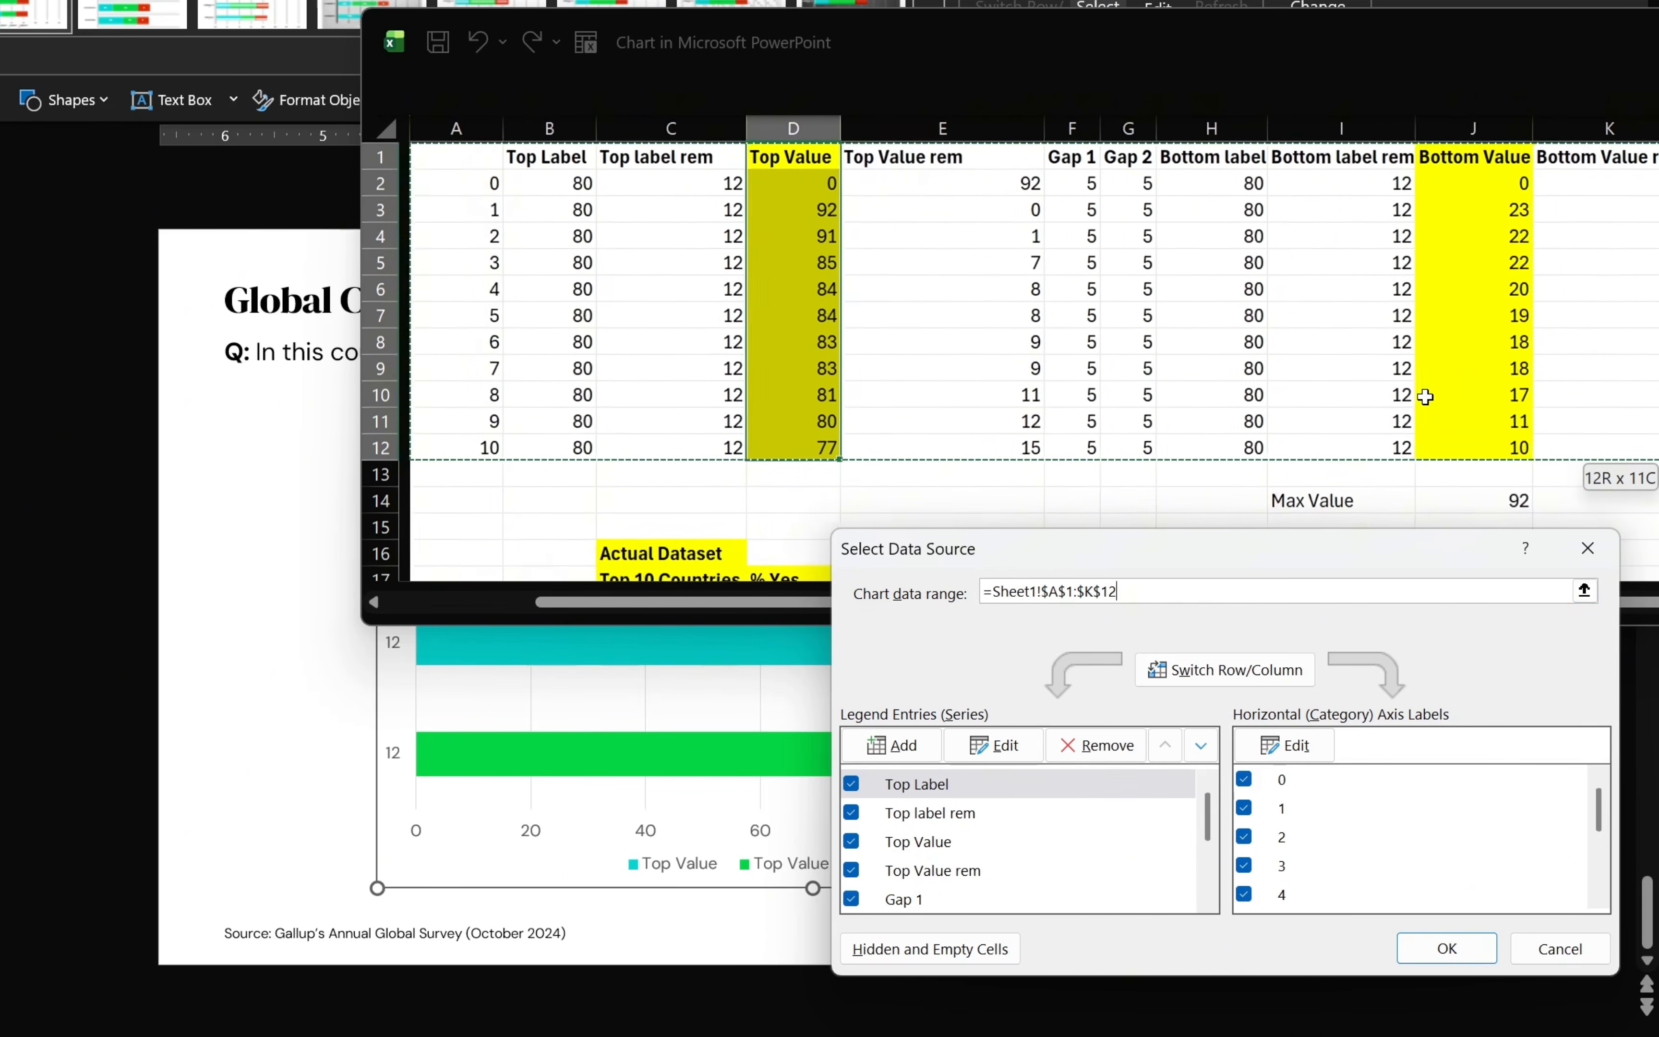
left_click(1402, 962)
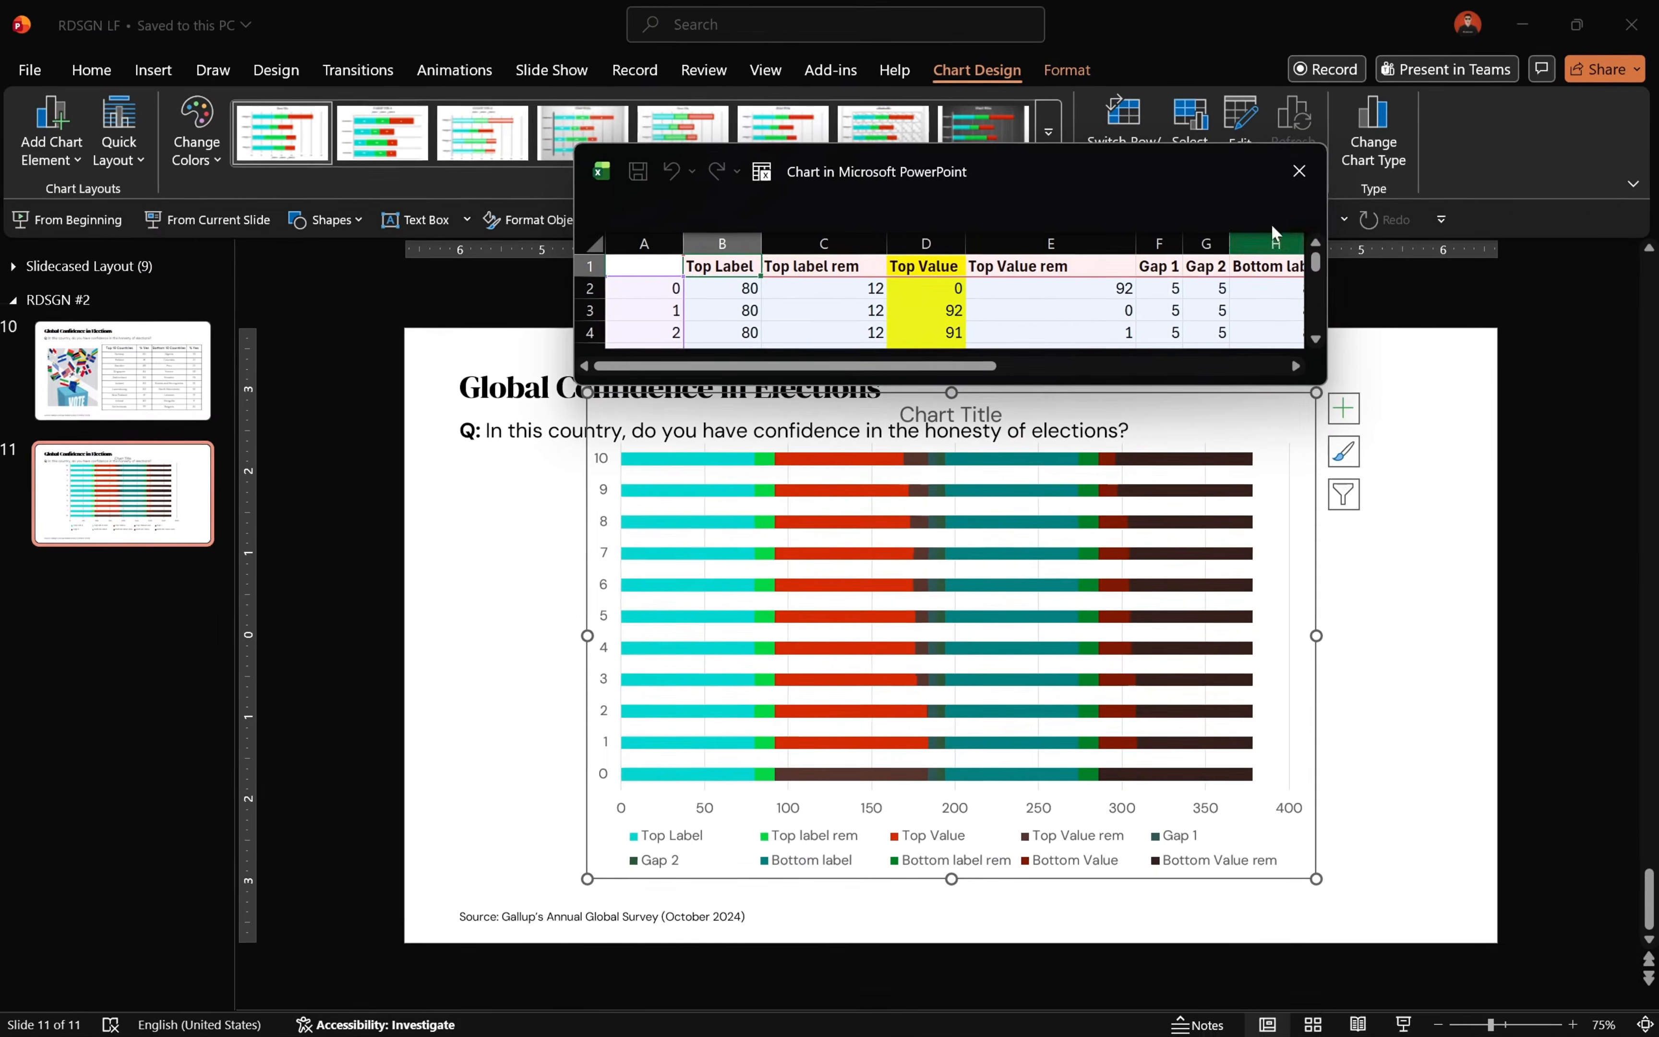
left_click(1225, 38)
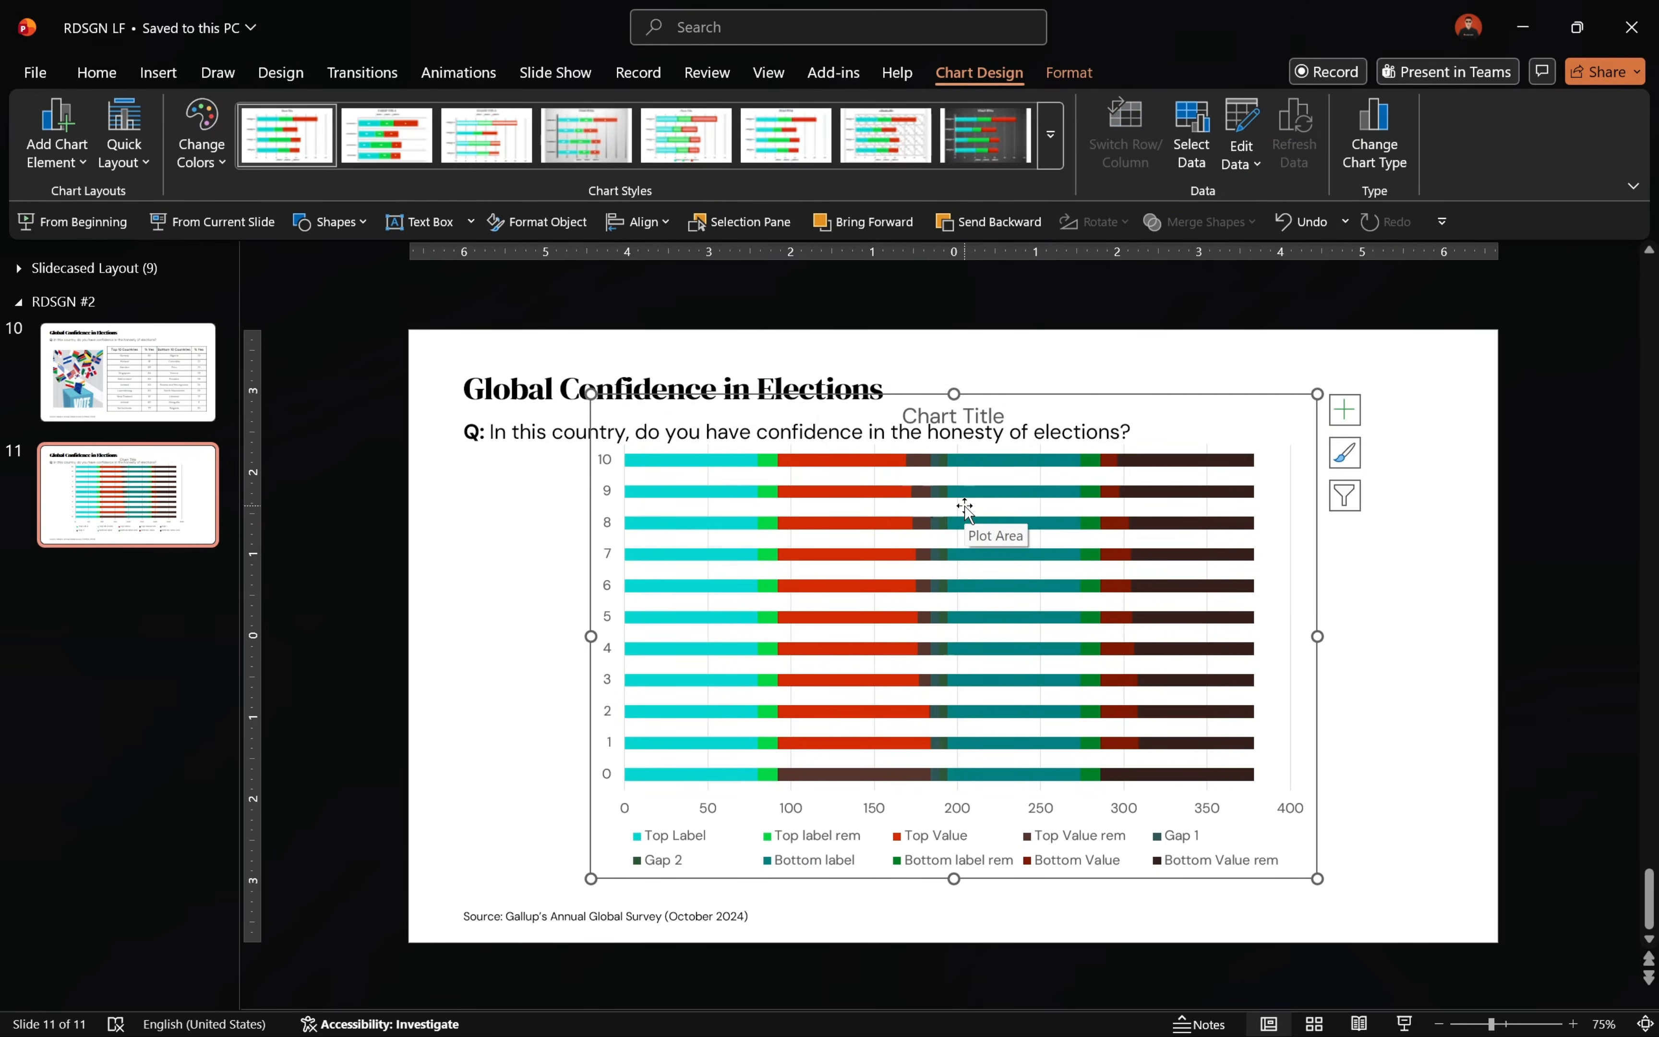
Step: Show the categories of the chart's vertical axis in reverse order
left_click(607, 533)
right_click(608, 533)
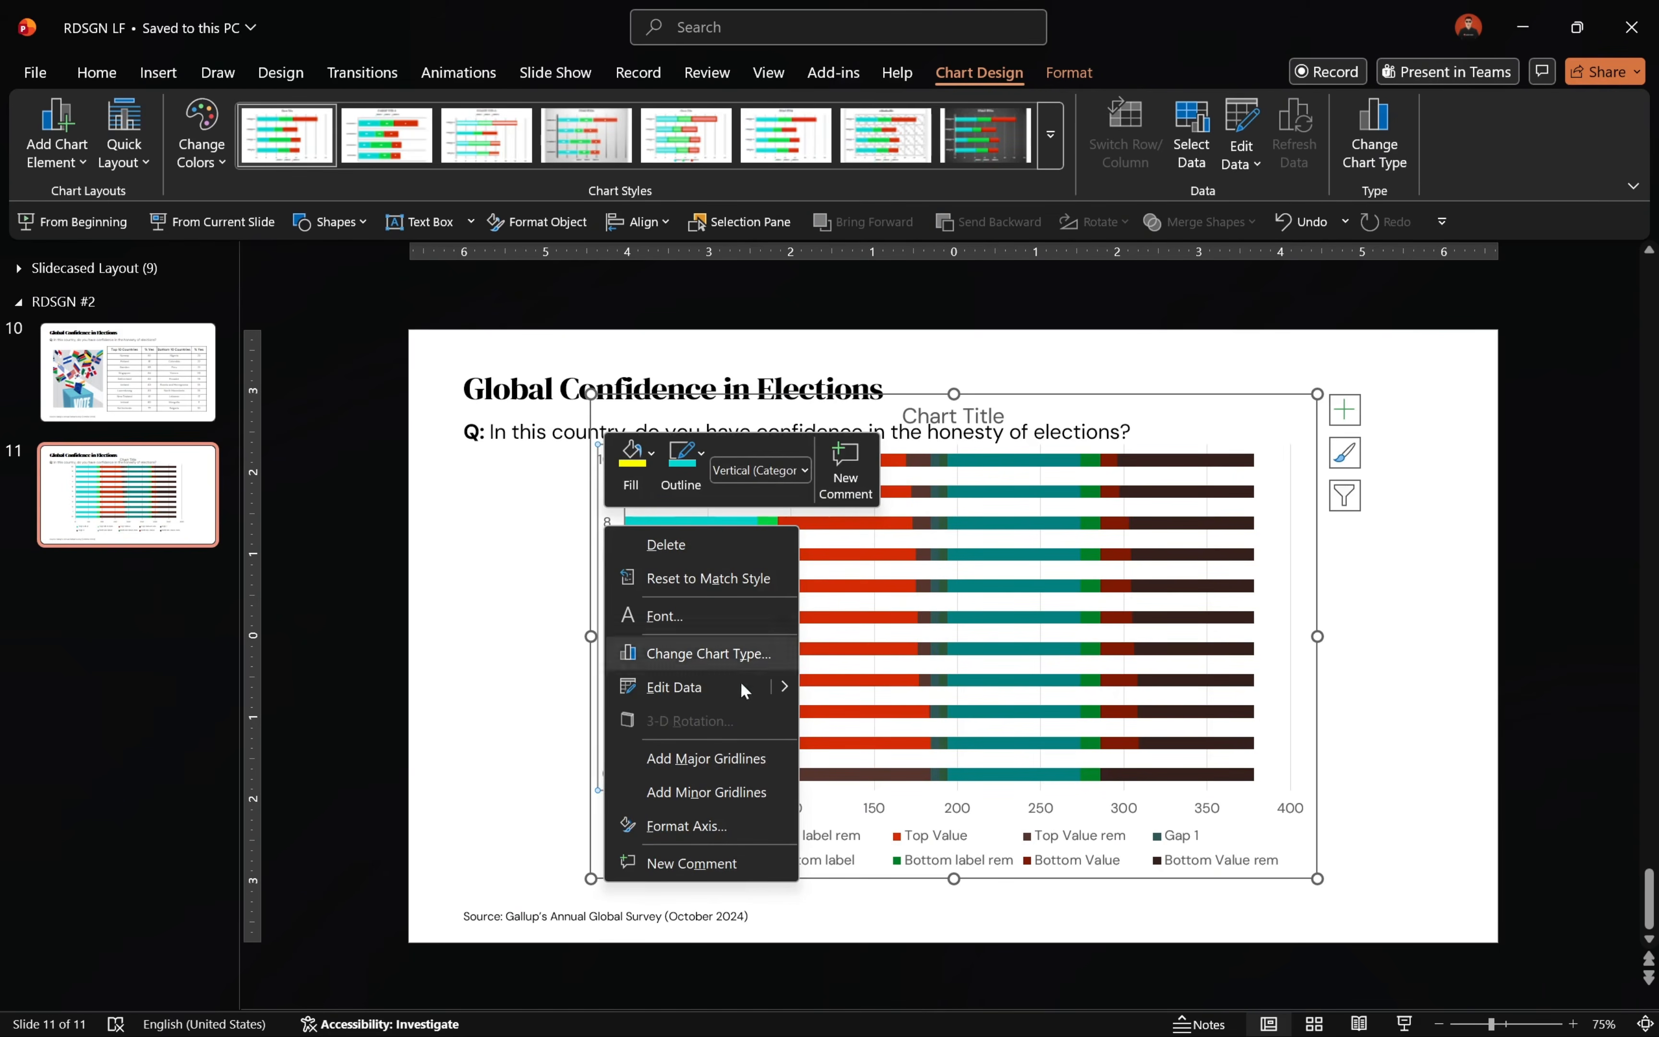
left_click(730, 825)
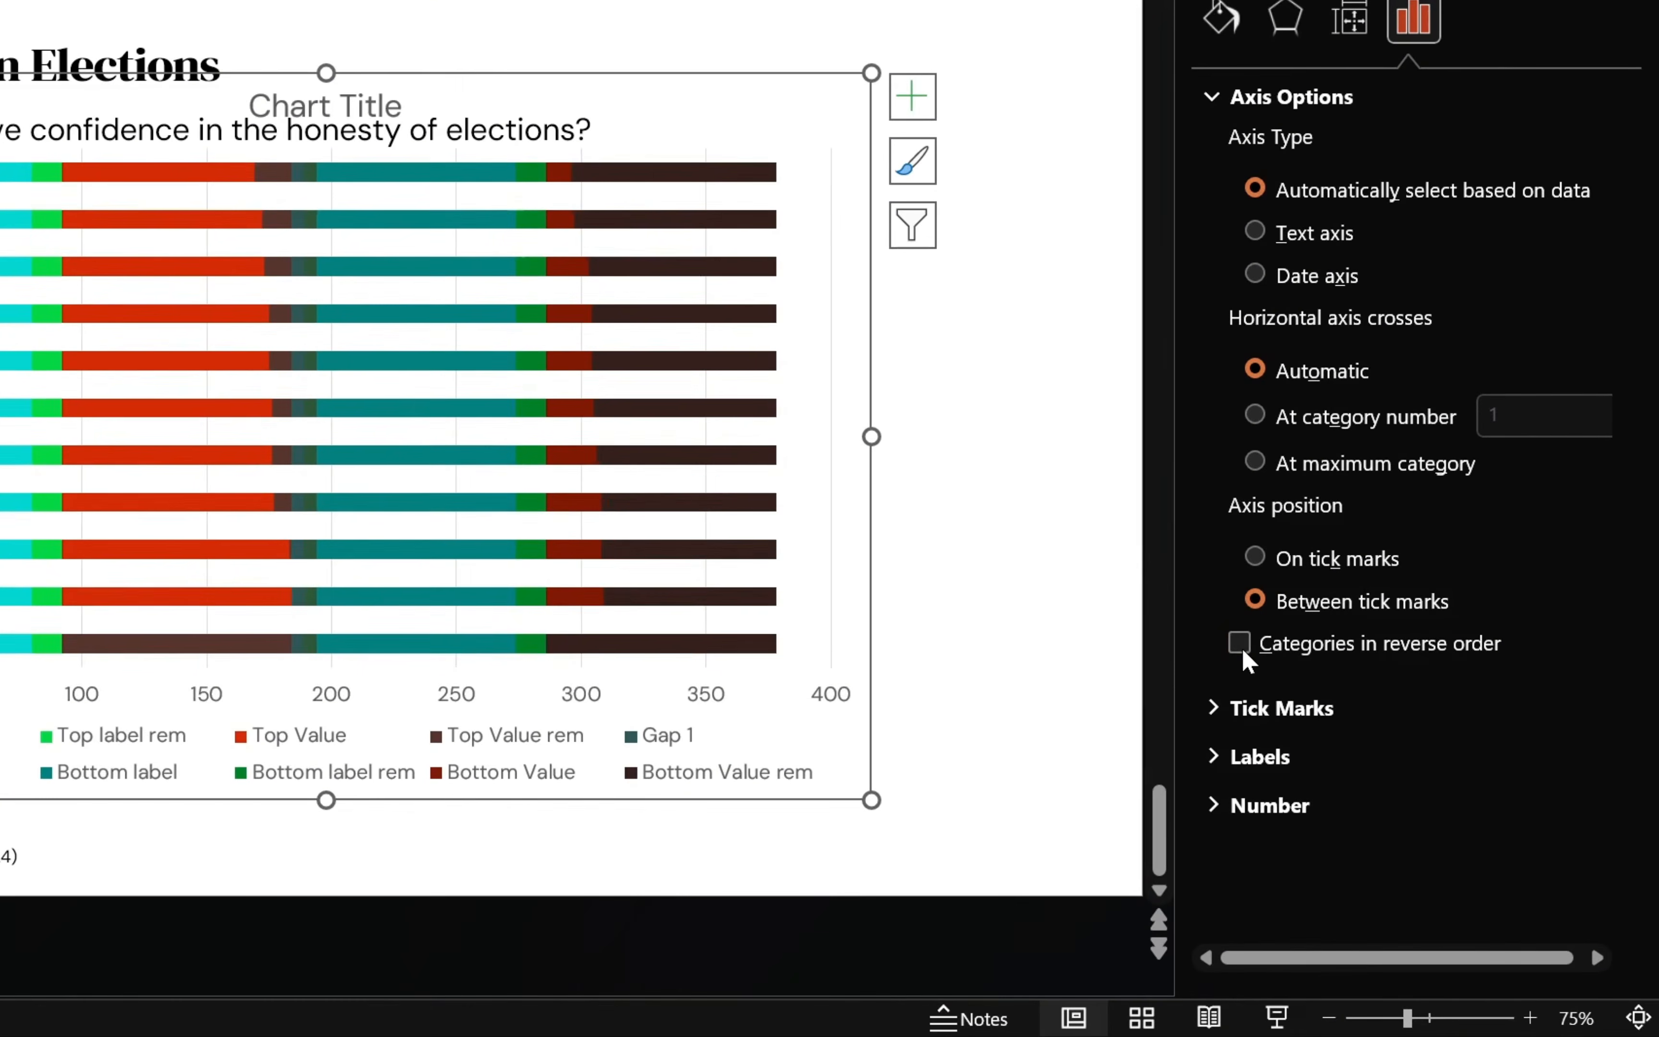
left_click(1318, 770)
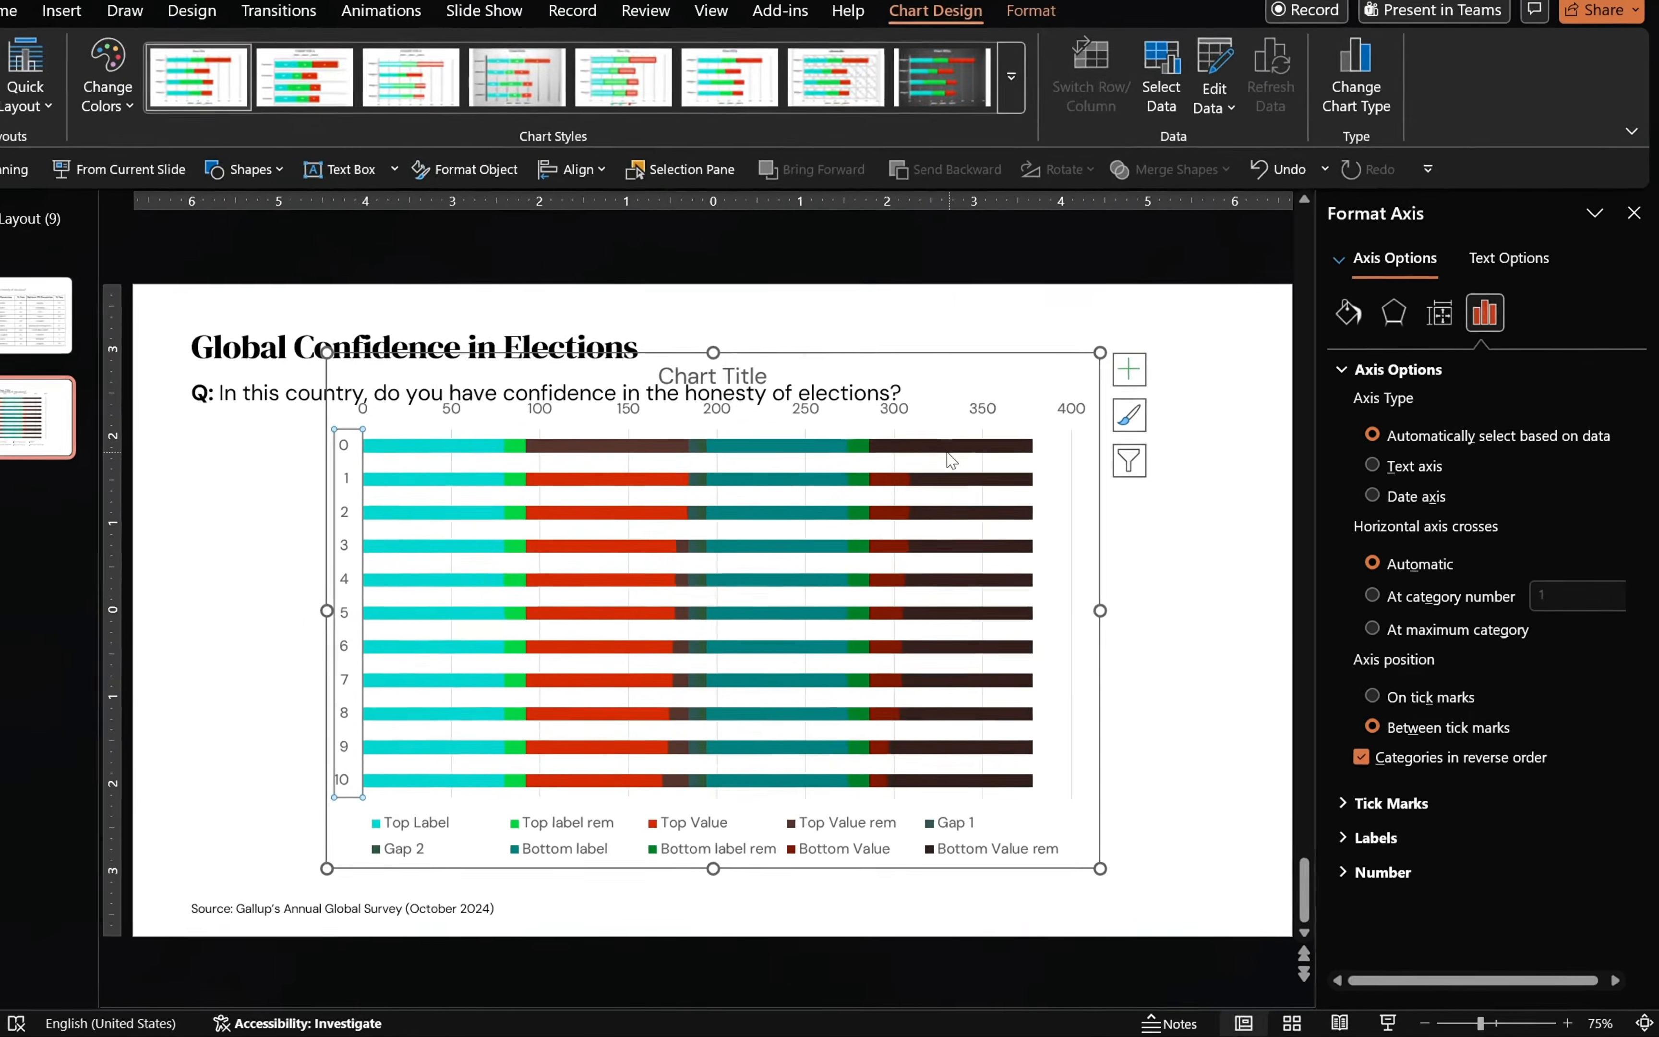
Step: Set the gap width of the chart's bars to 45%
left_click(641, 204)
left_click(1555, 567)
key("Delete")
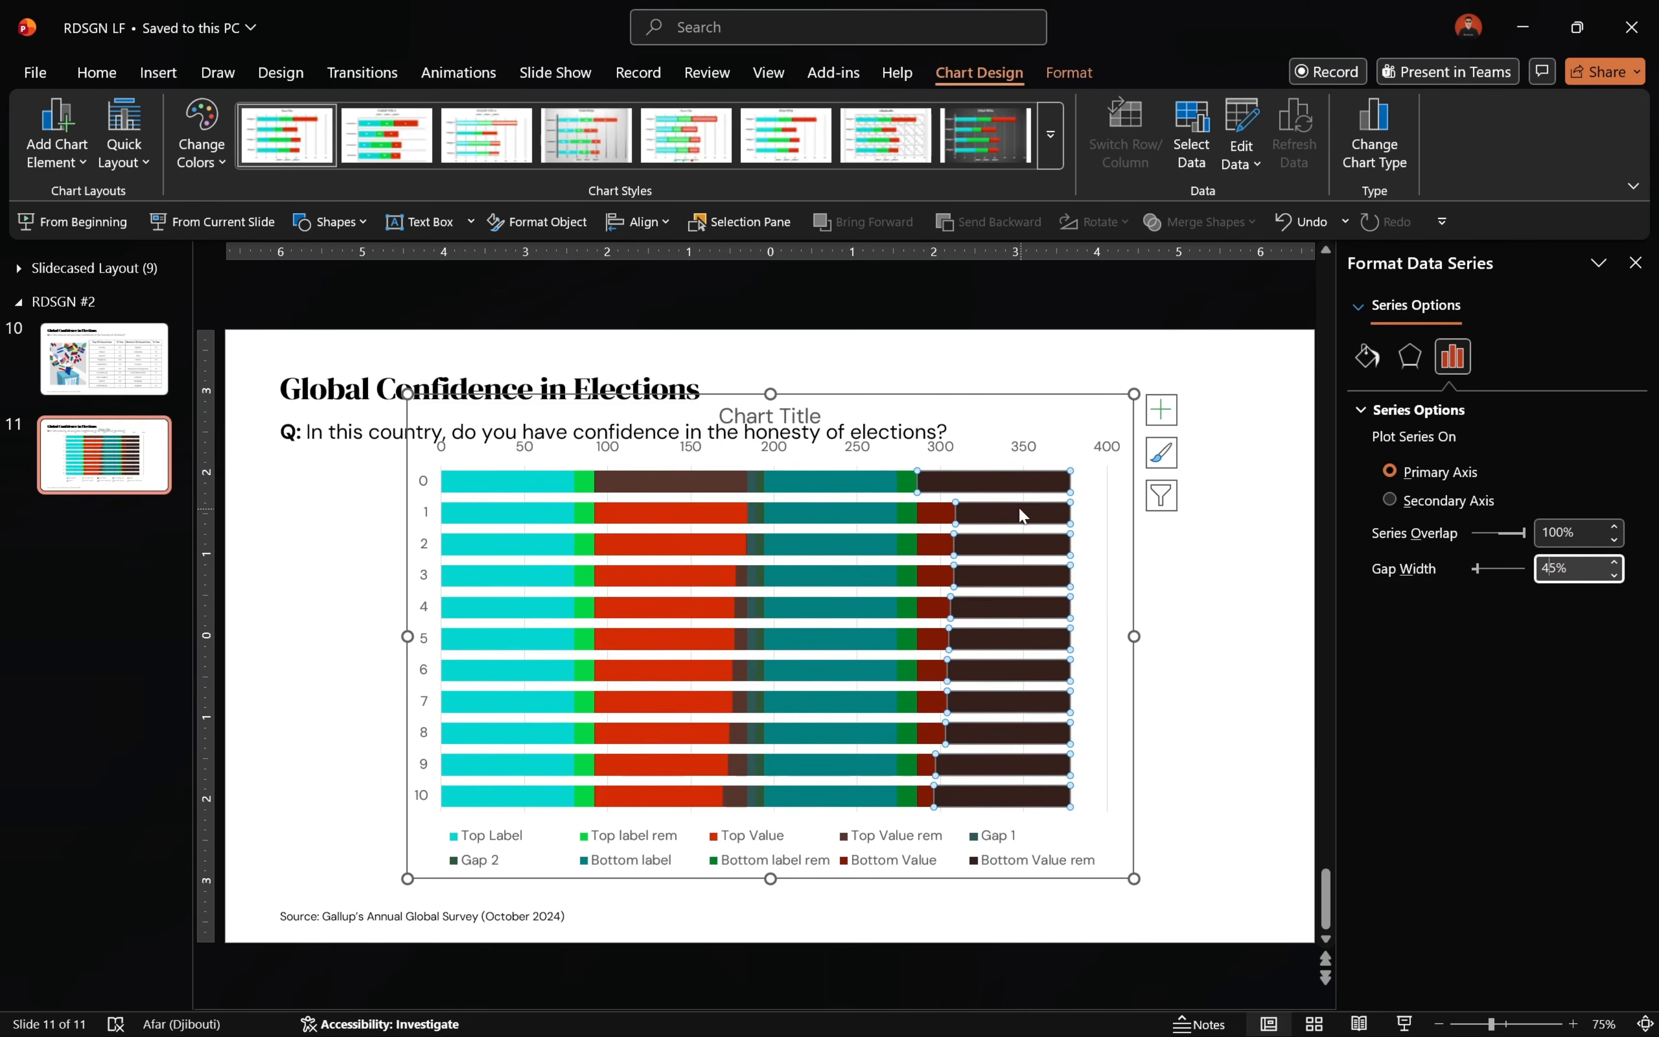
Step: Fix the bounds of the chart's horizontal value axis at minimum 0 and maximum 378
left_click(981, 451)
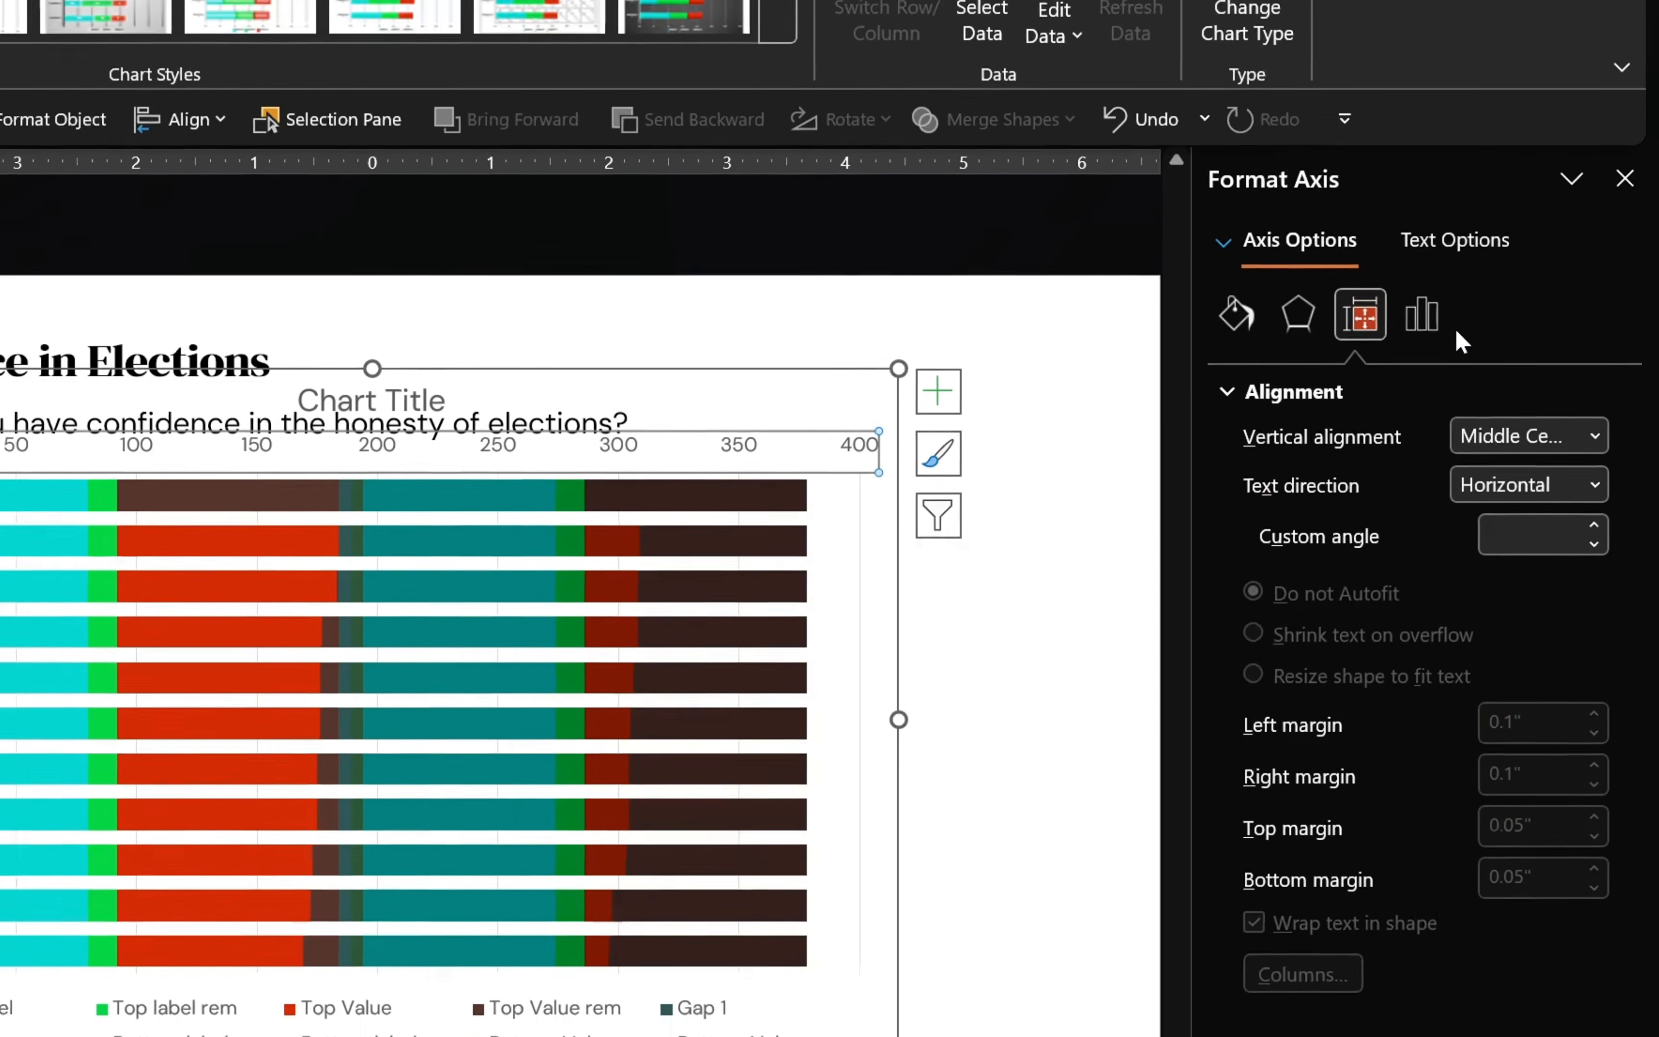
left_click(1496, 356)
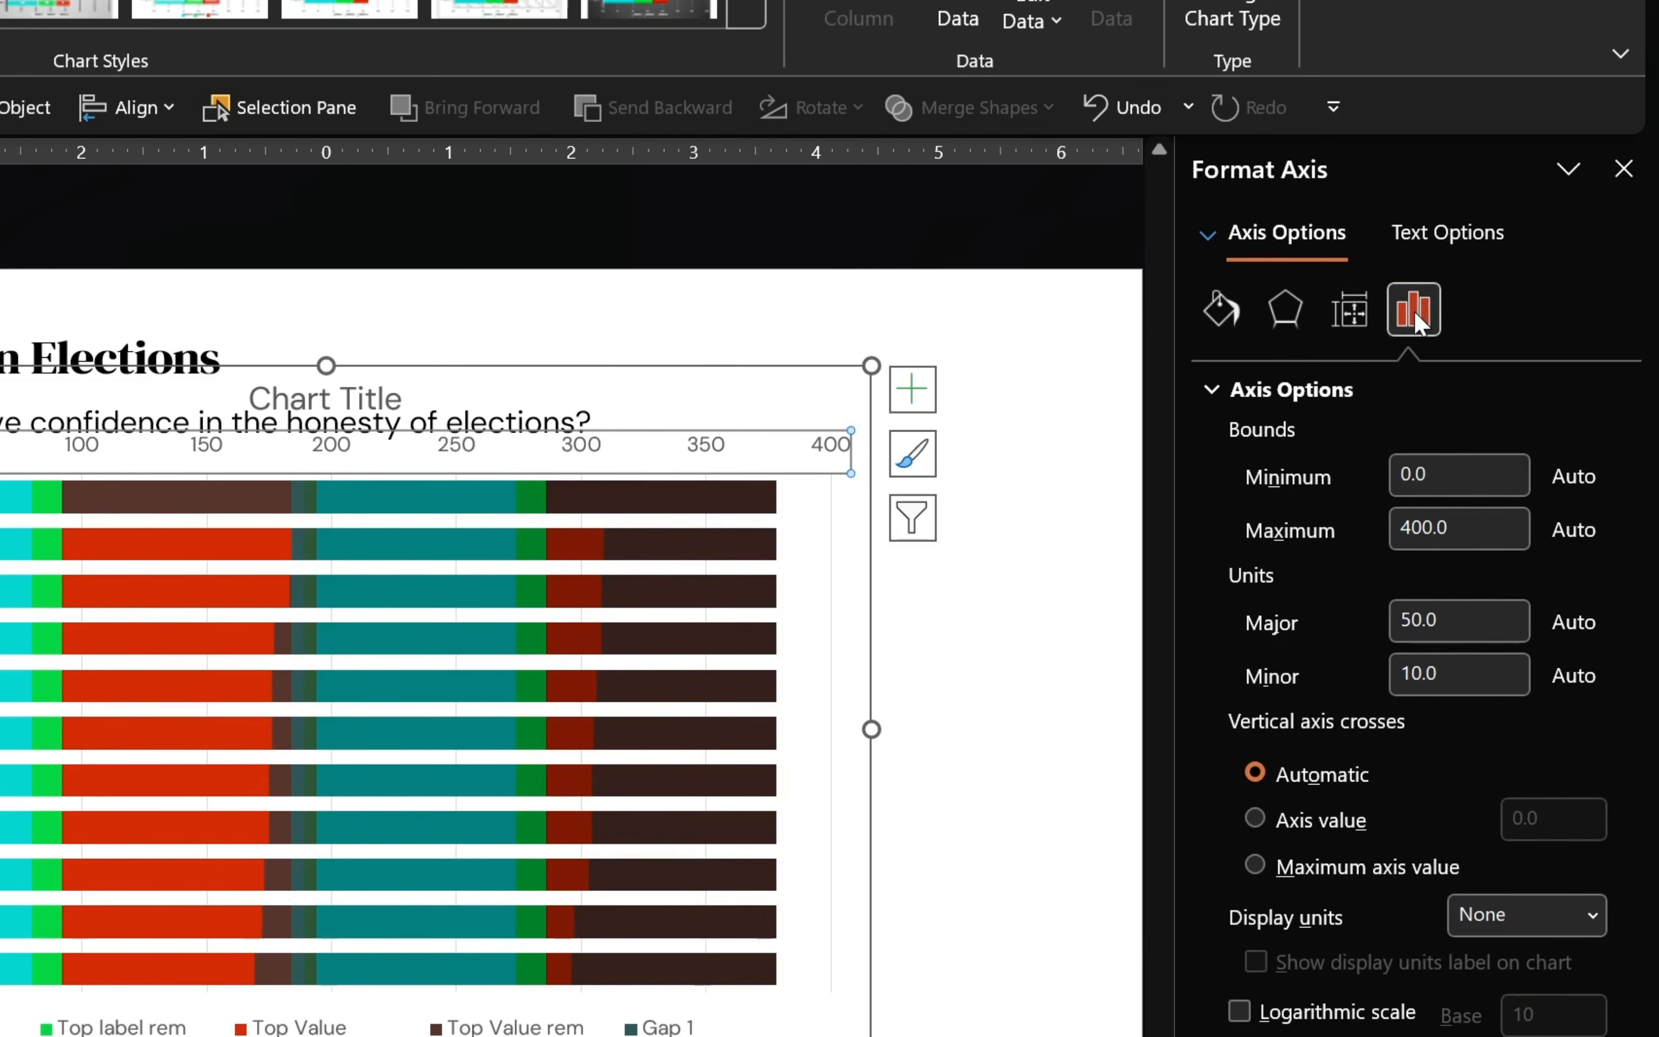
left_click(1465, 476)
key("BackSpace")
key("Return")
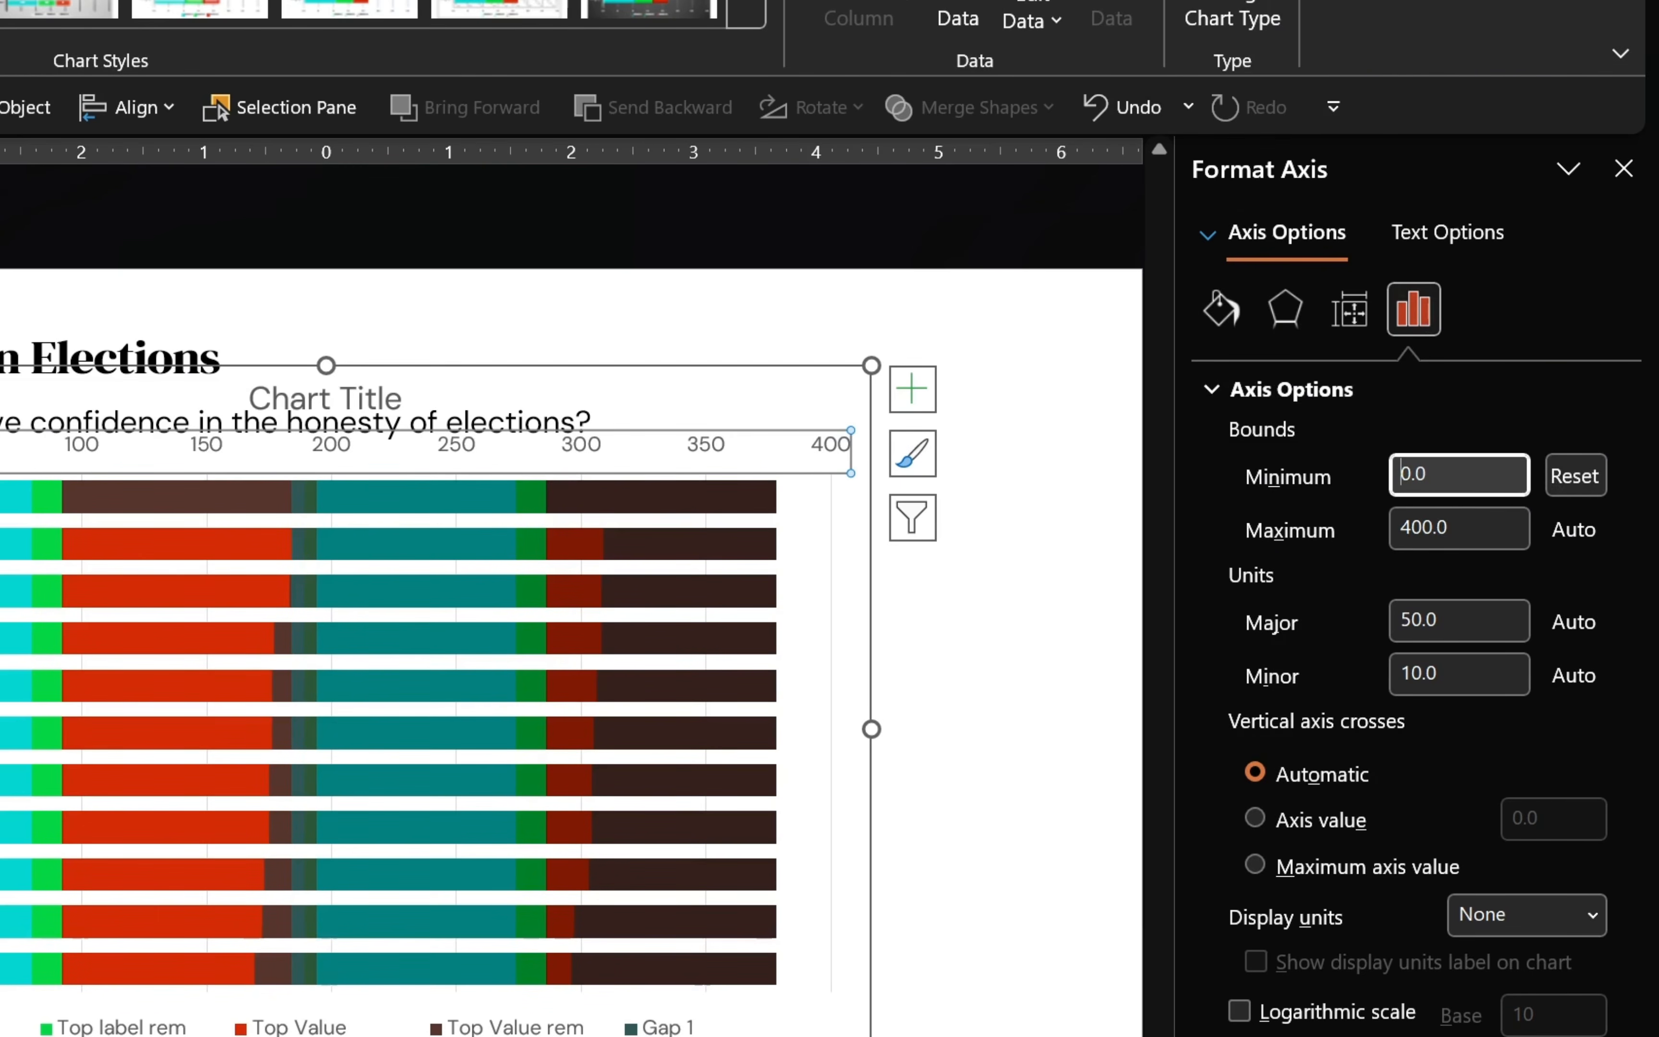
left_click(1492, 526)
key("BackSpace")
key("BackSpace")
key("BackSpace")
key("BackSpace")
key("BackSpace")
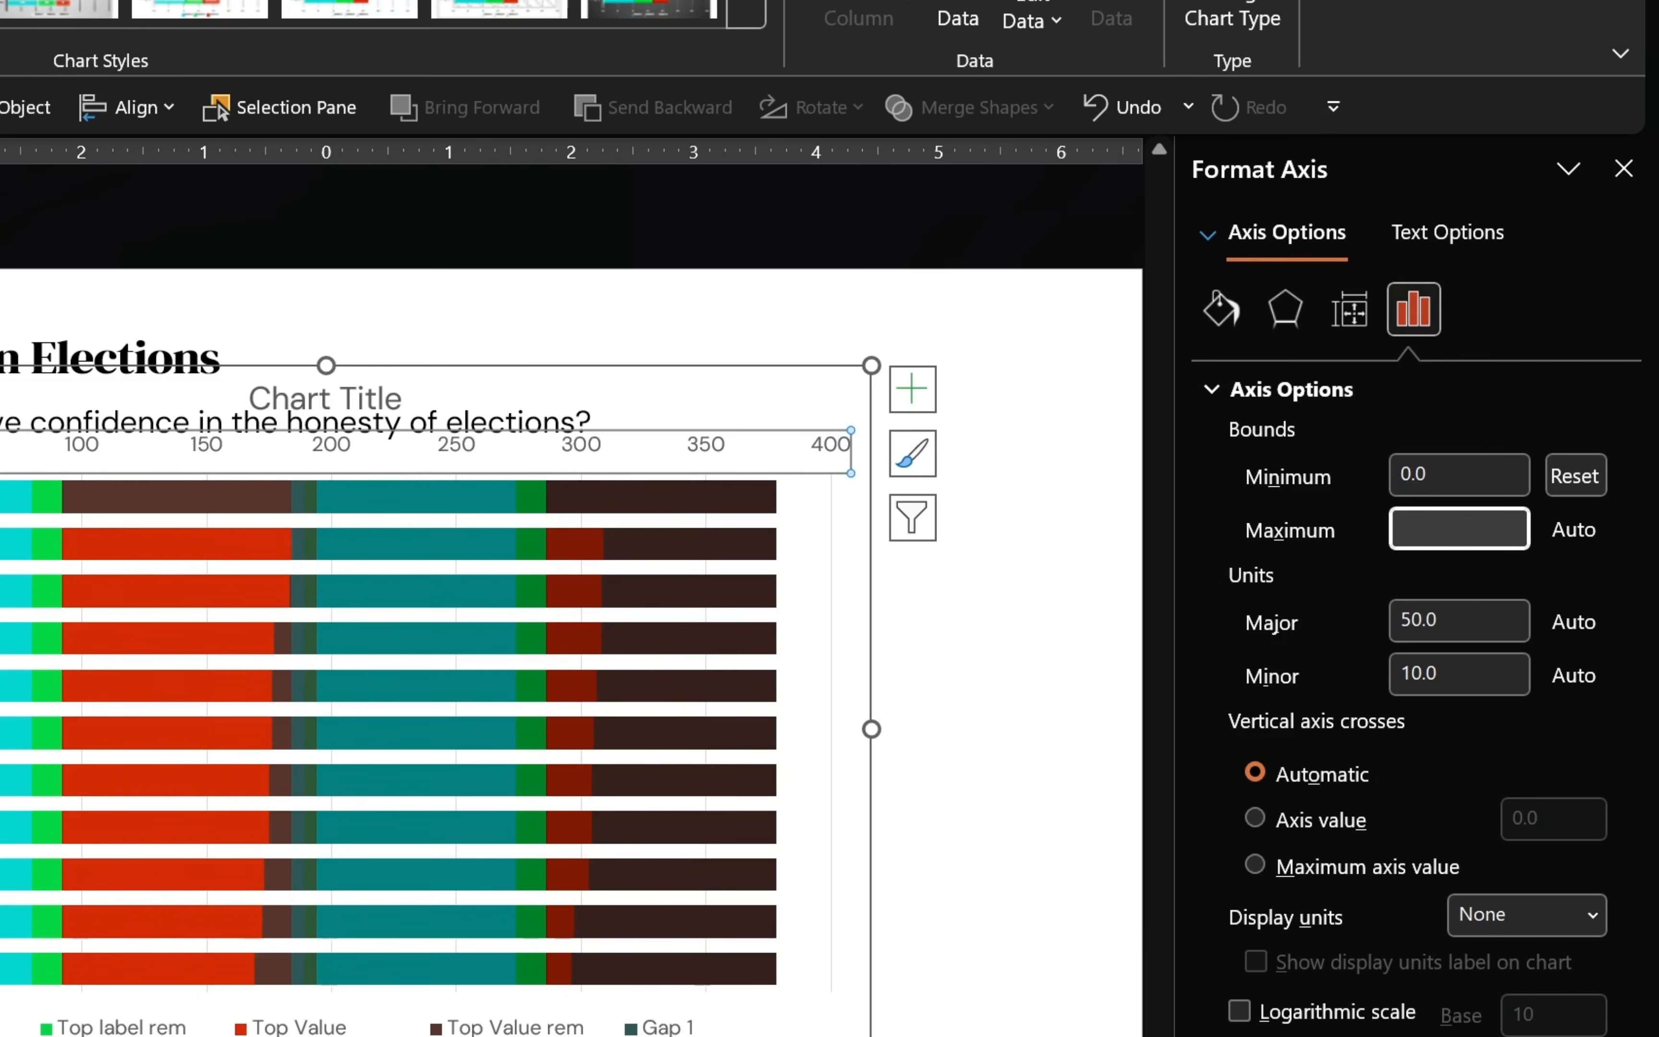
type("378")
key("Return")
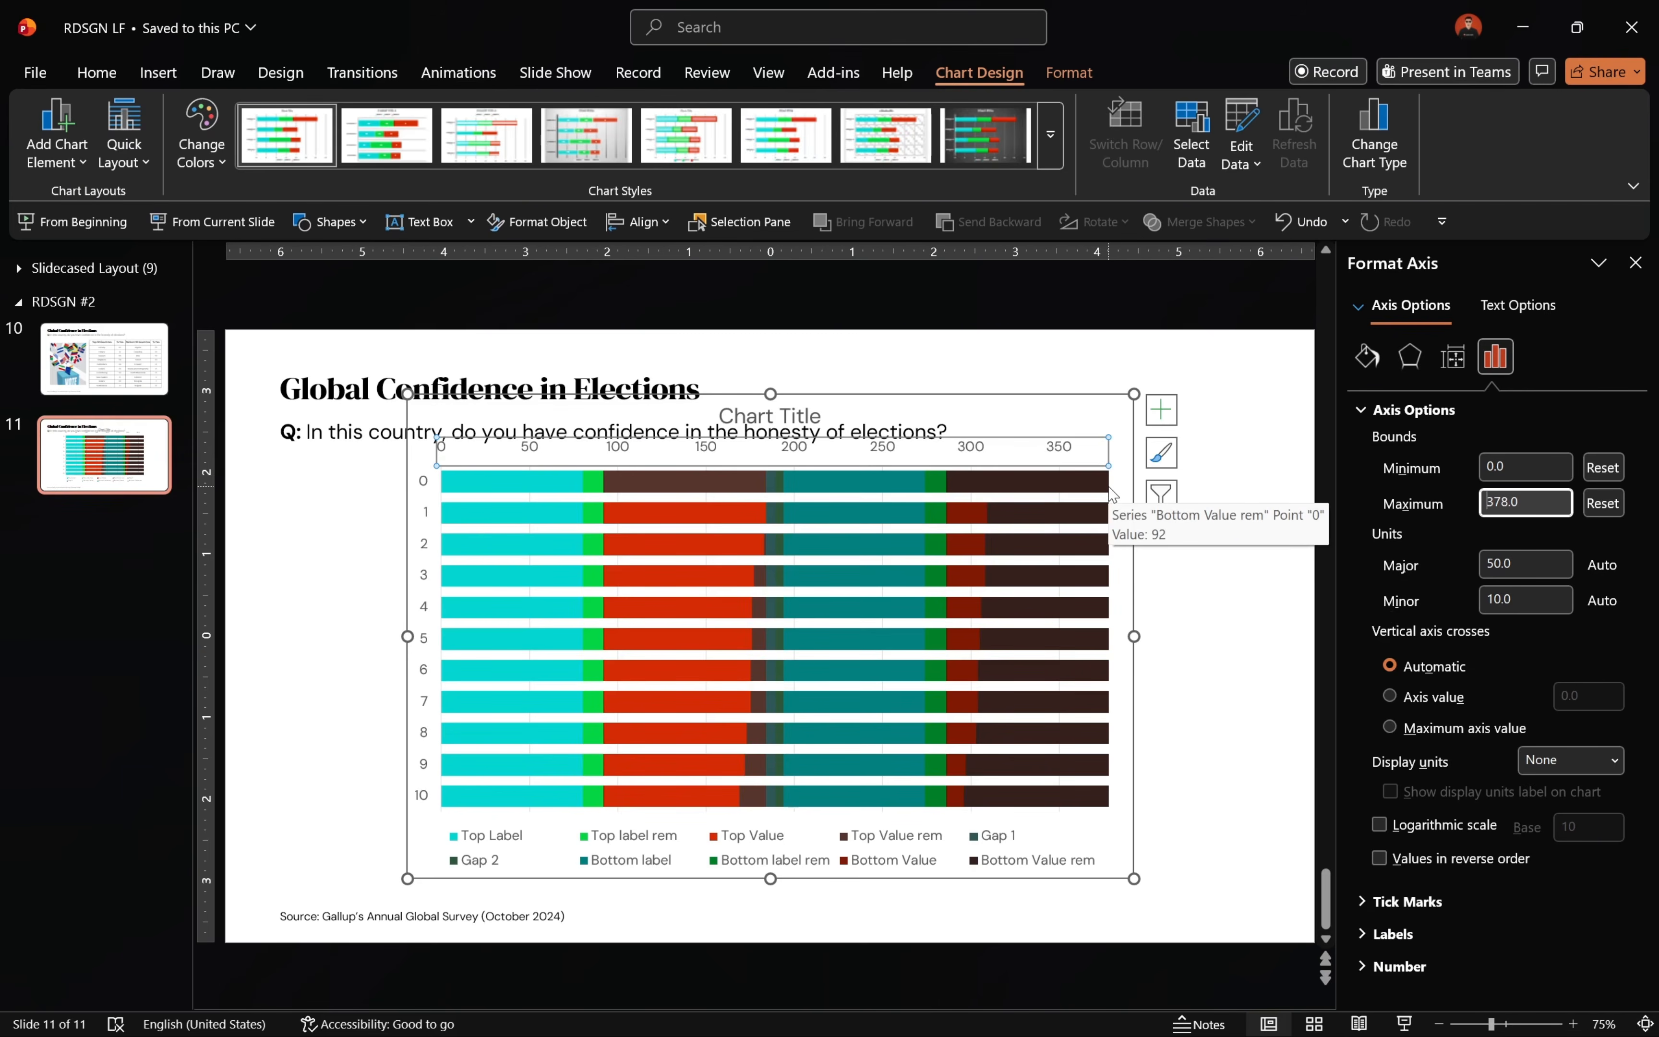
Step: Remove the axes, chart title and gridlines from the chart, and add data labels
left_click(1161, 410)
left_click(1208, 447)
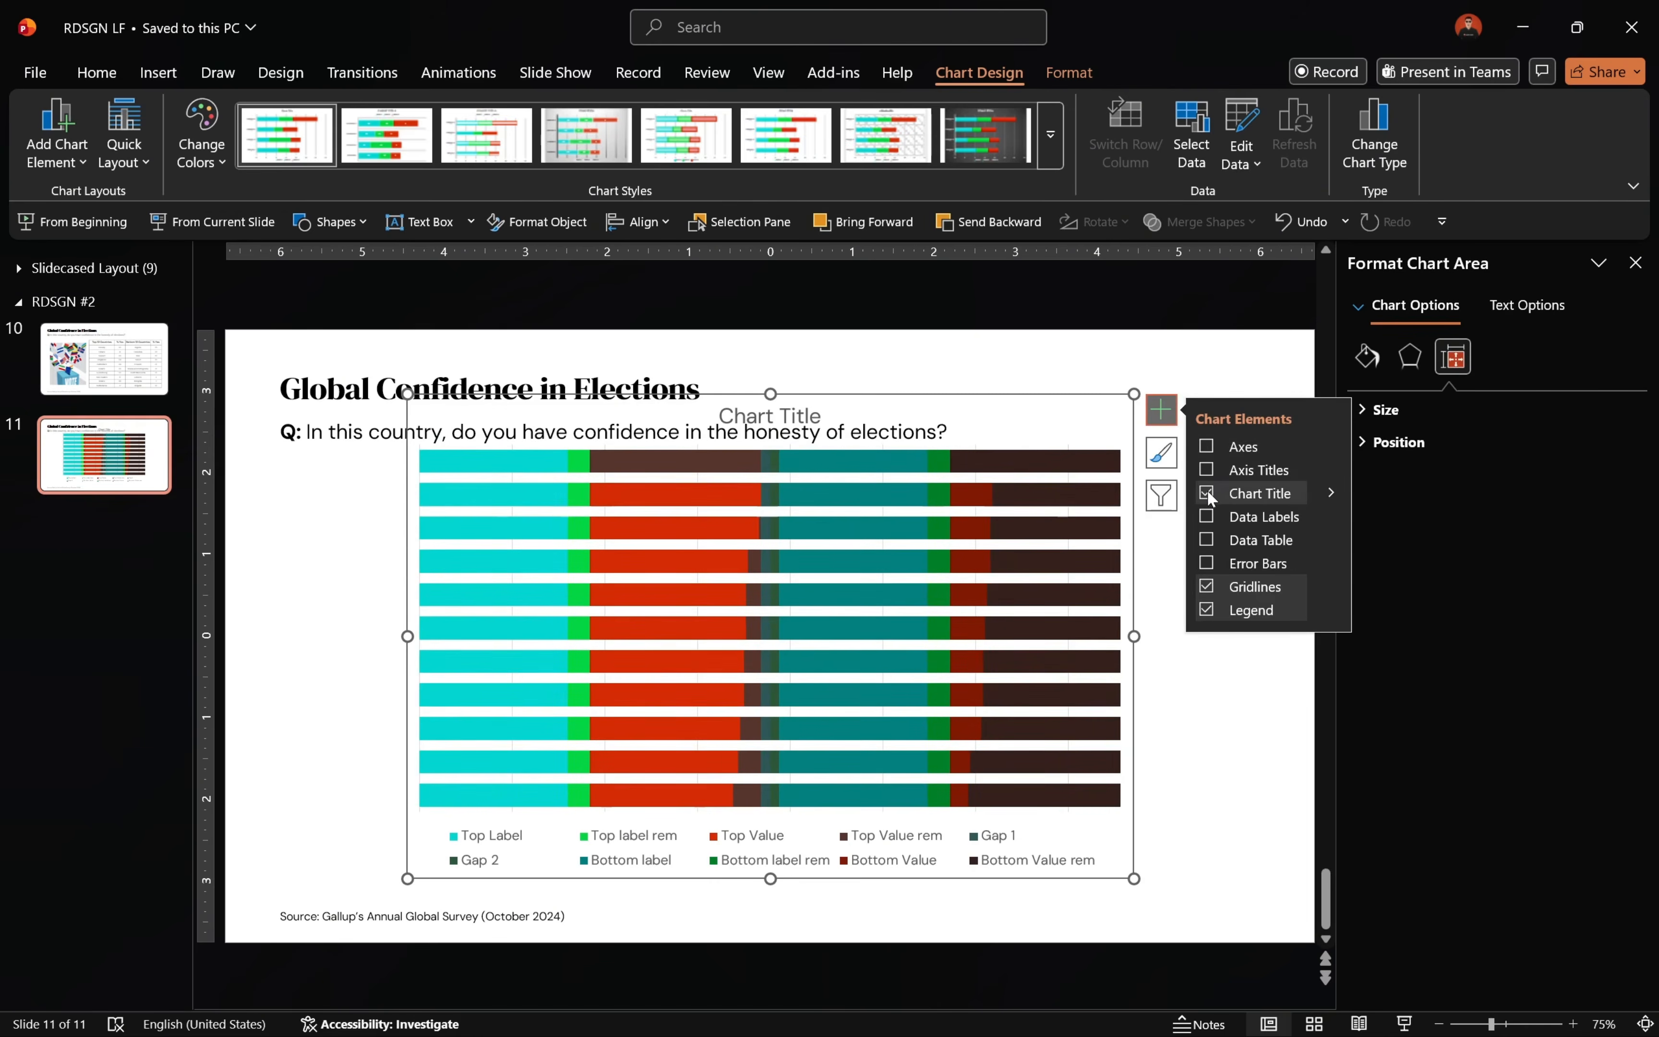
left_click(1206, 491)
left_click(1206, 517)
left_click(1206, 587)
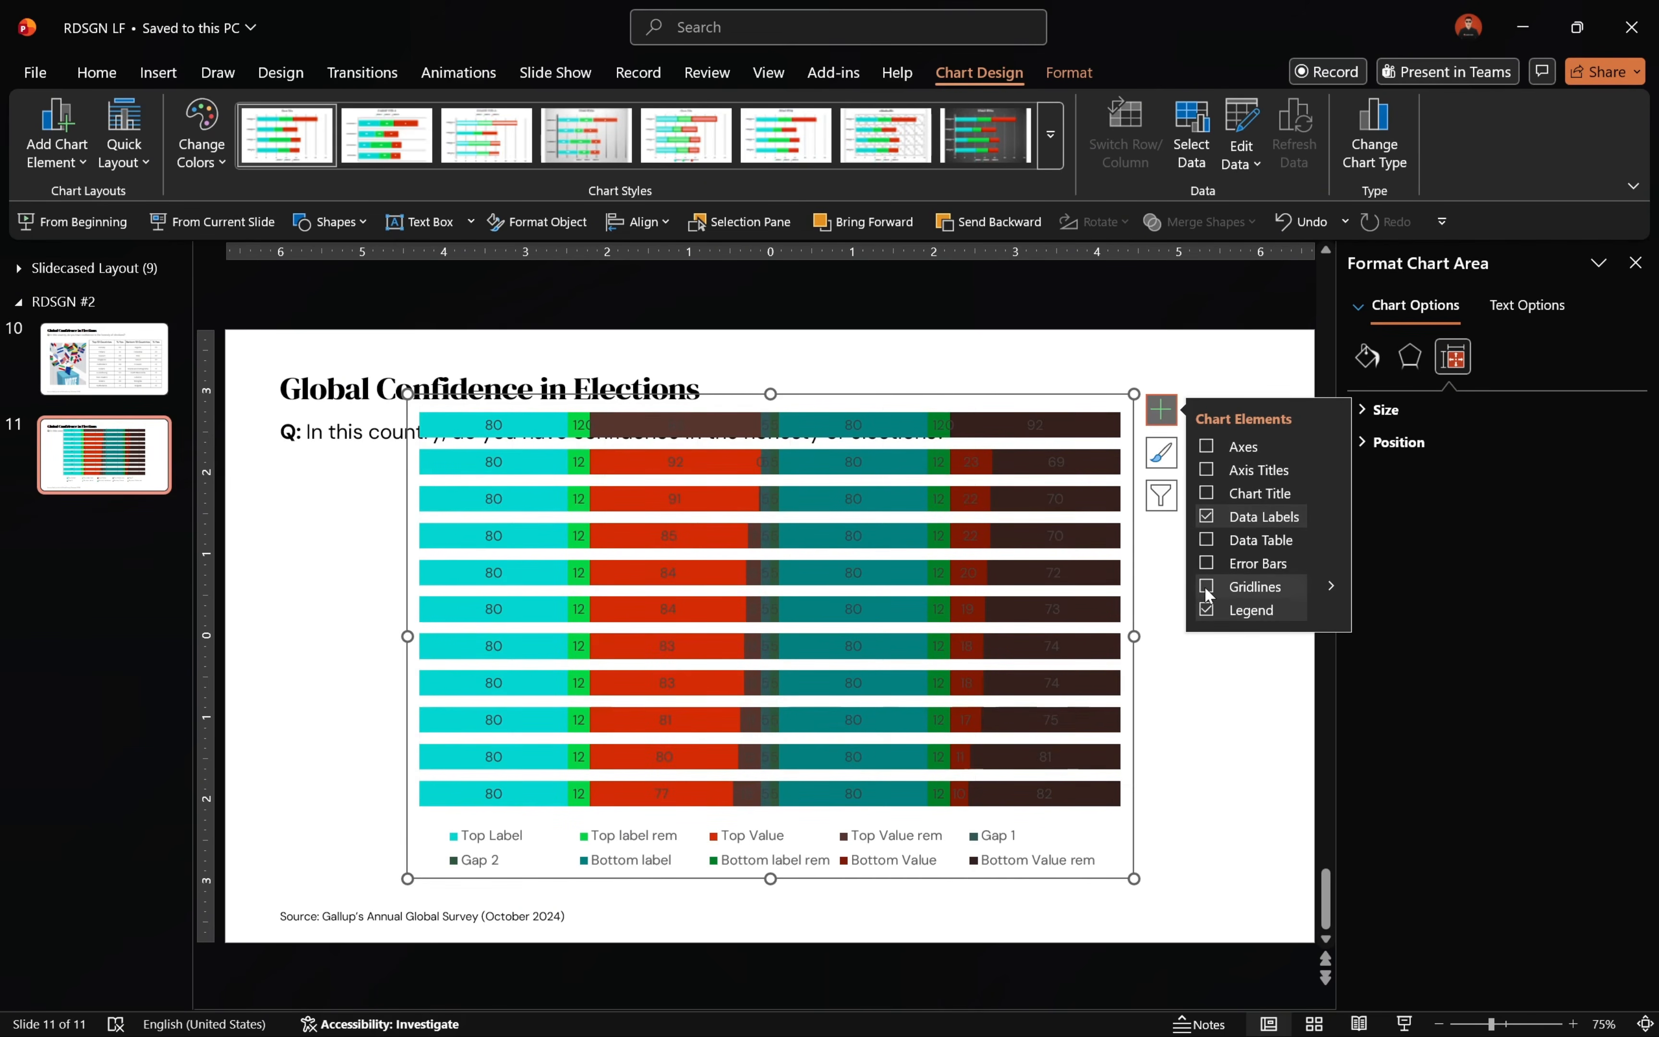
left_click(1162, 415)
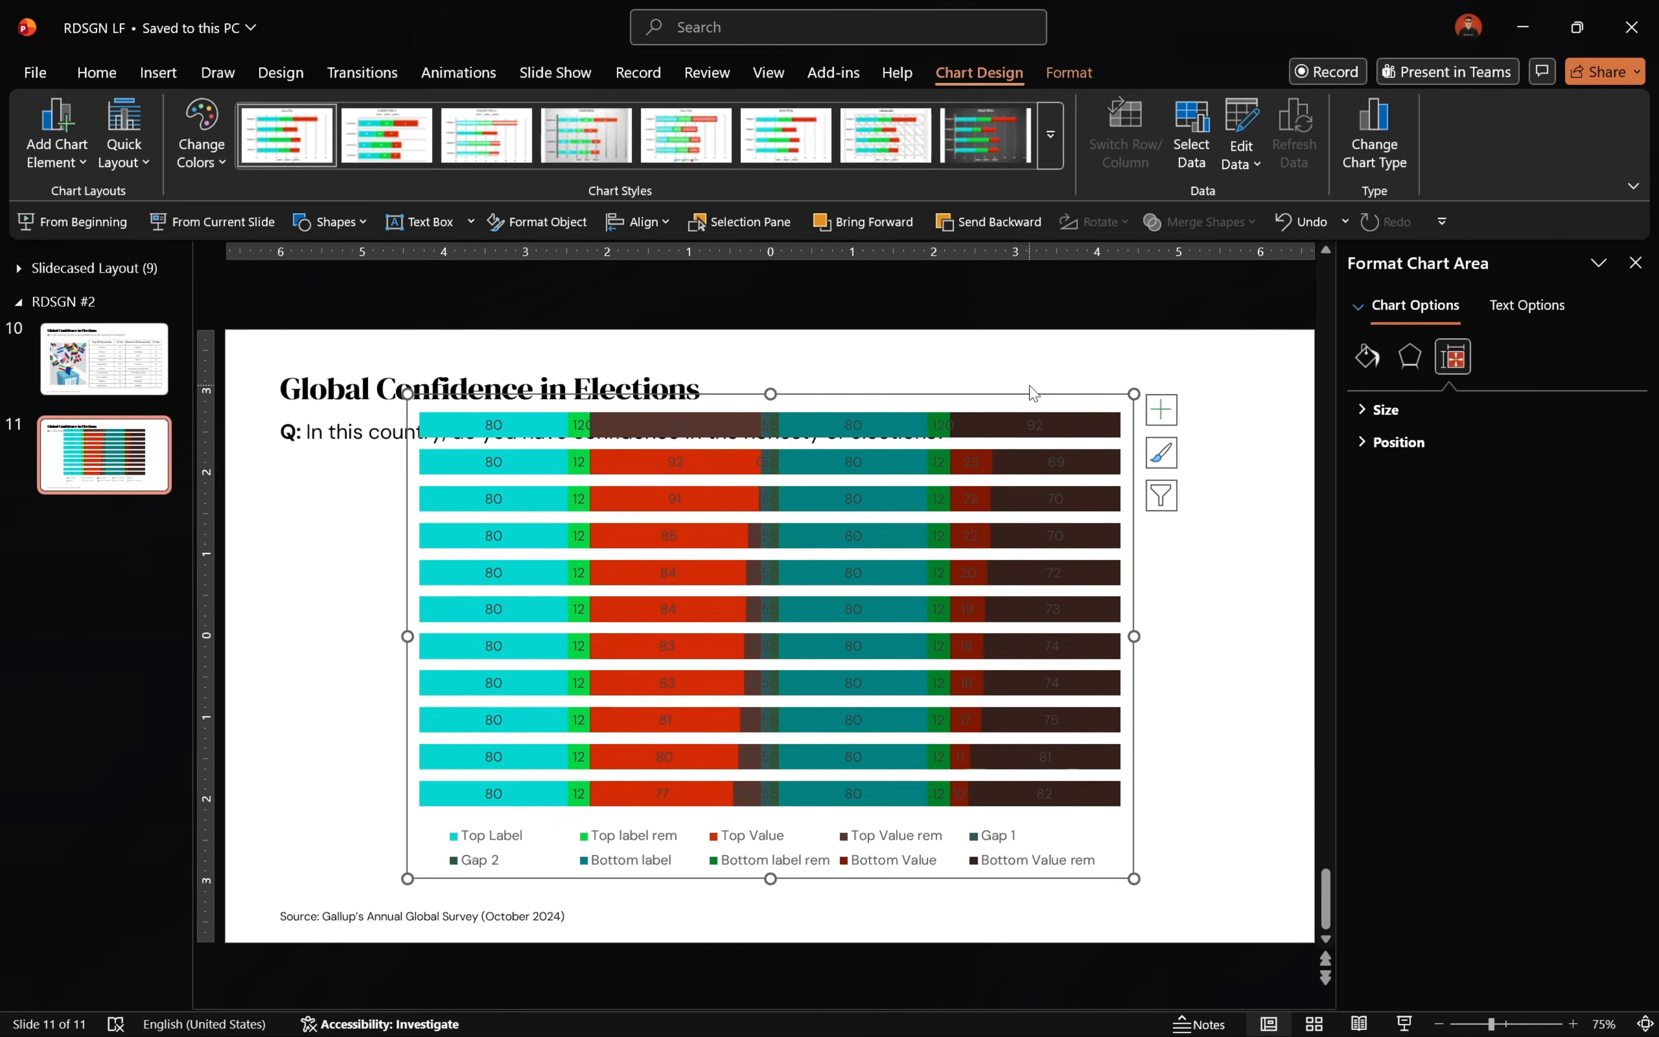
Step: Set all text in the chart to size 14 and colour it white
left_click(97, 73)
left_click(482, 117)
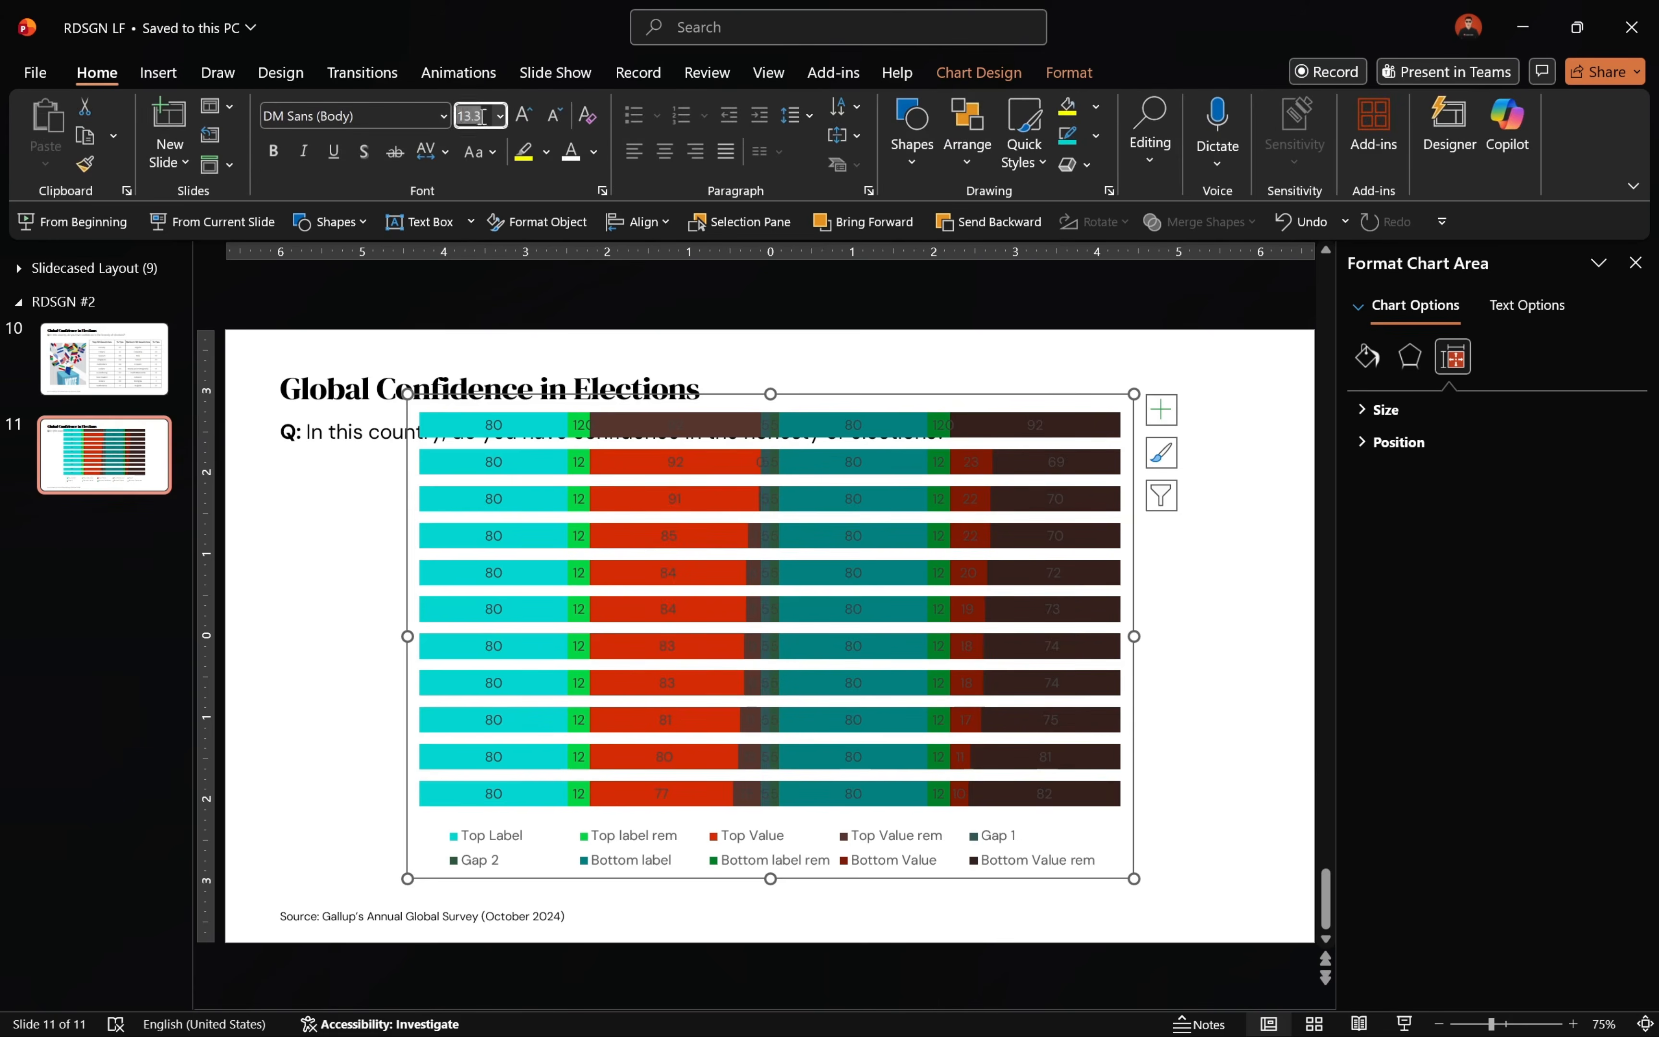
type("14")
key("Return")
left_click(571, 151)
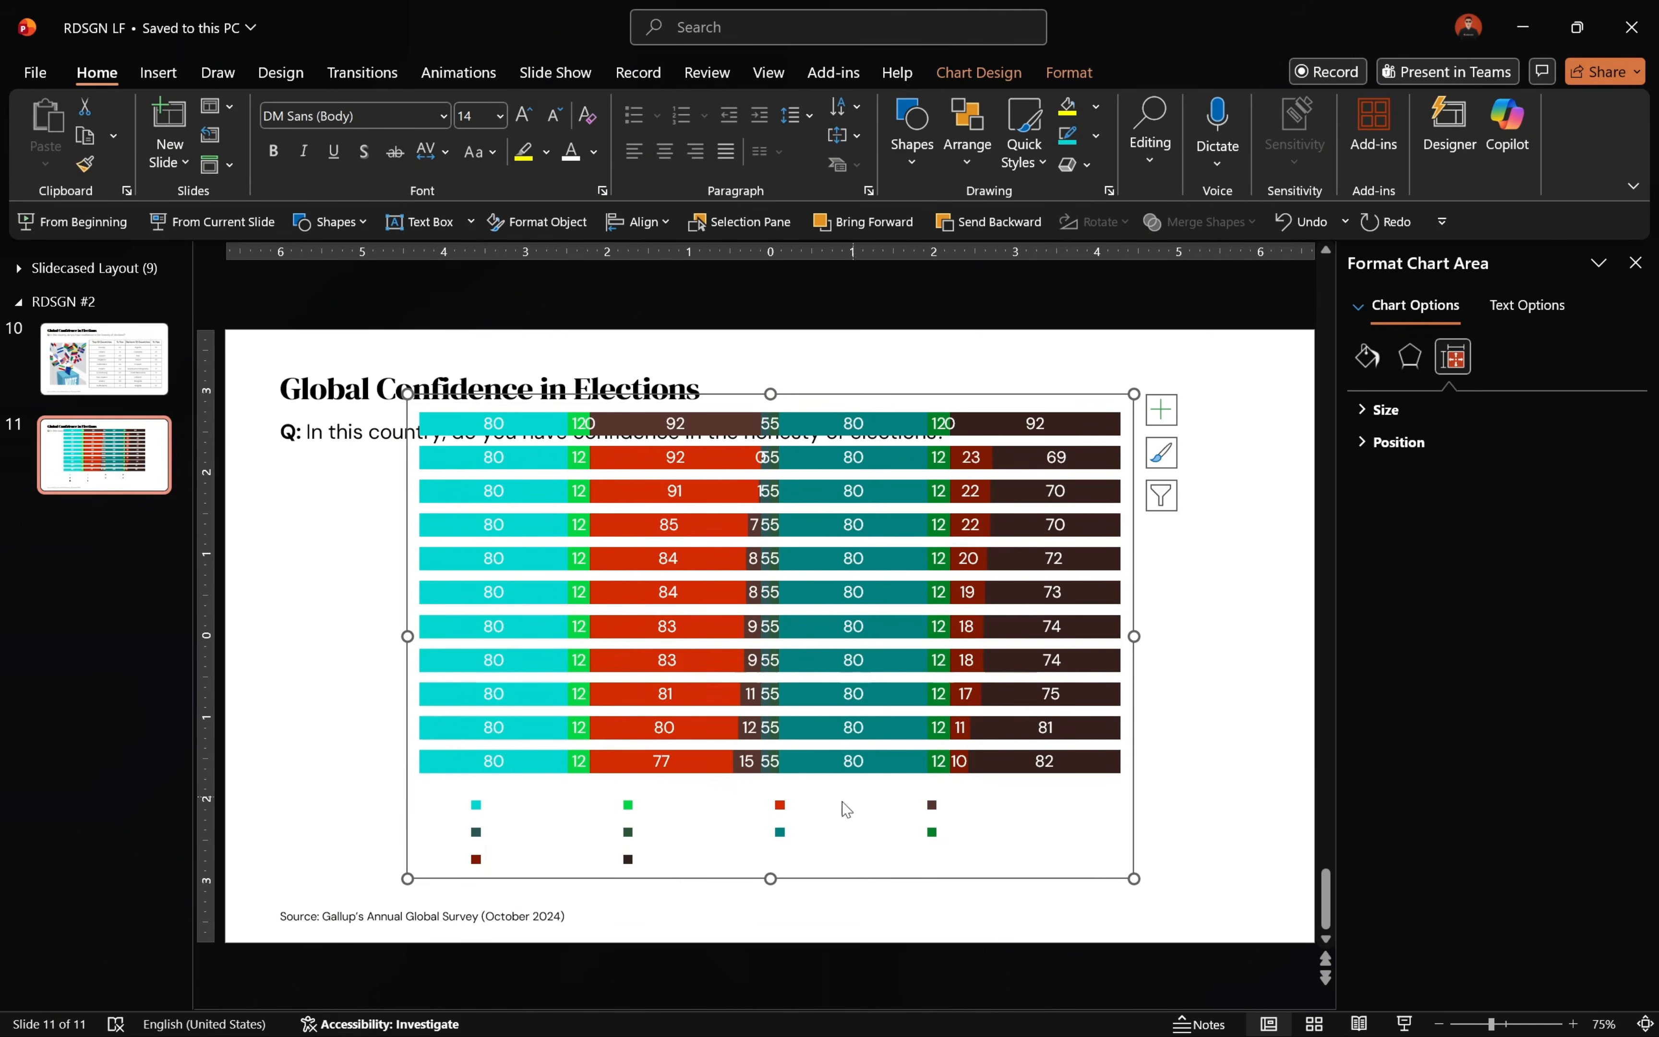
Step: Change the legend's text colour to black
left_click(717, 823)
left_click(594, 151)
left_click(615, 264)
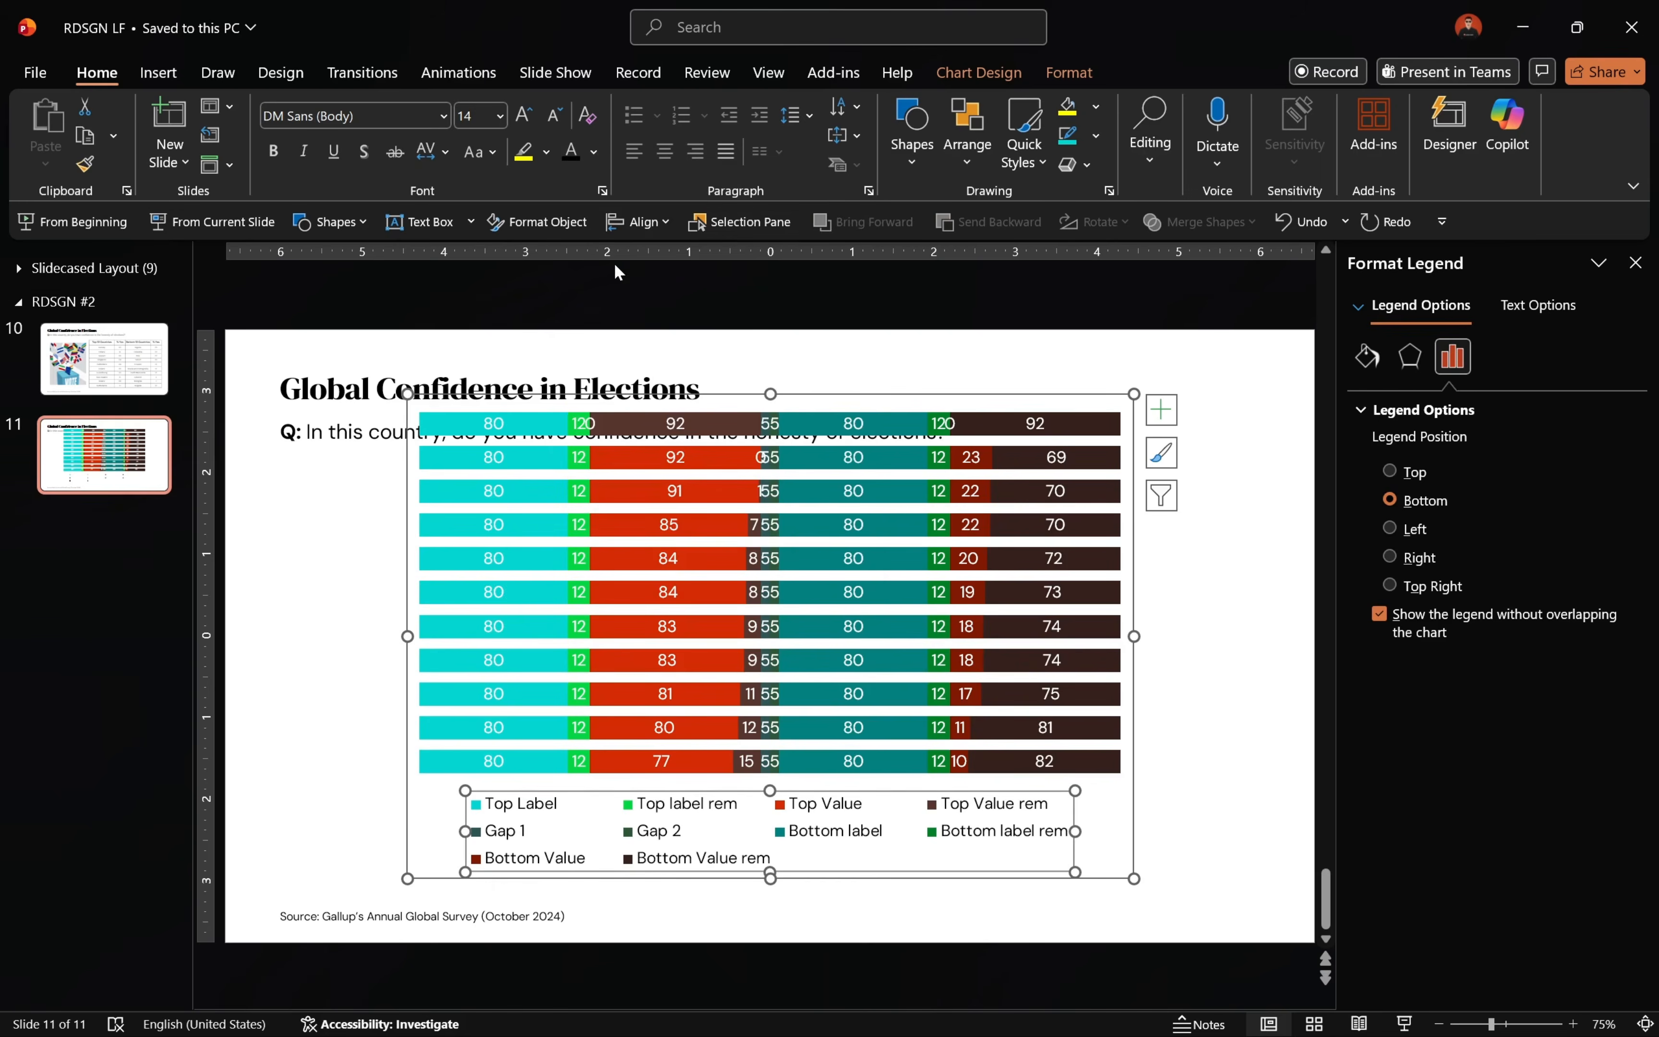
Step: Resize the chart so its upper edge sits below the question line and its width spans the slide's content margins
scroll(625, 436, "down", 1)
left_click_drag(768, 425, 767, 482)
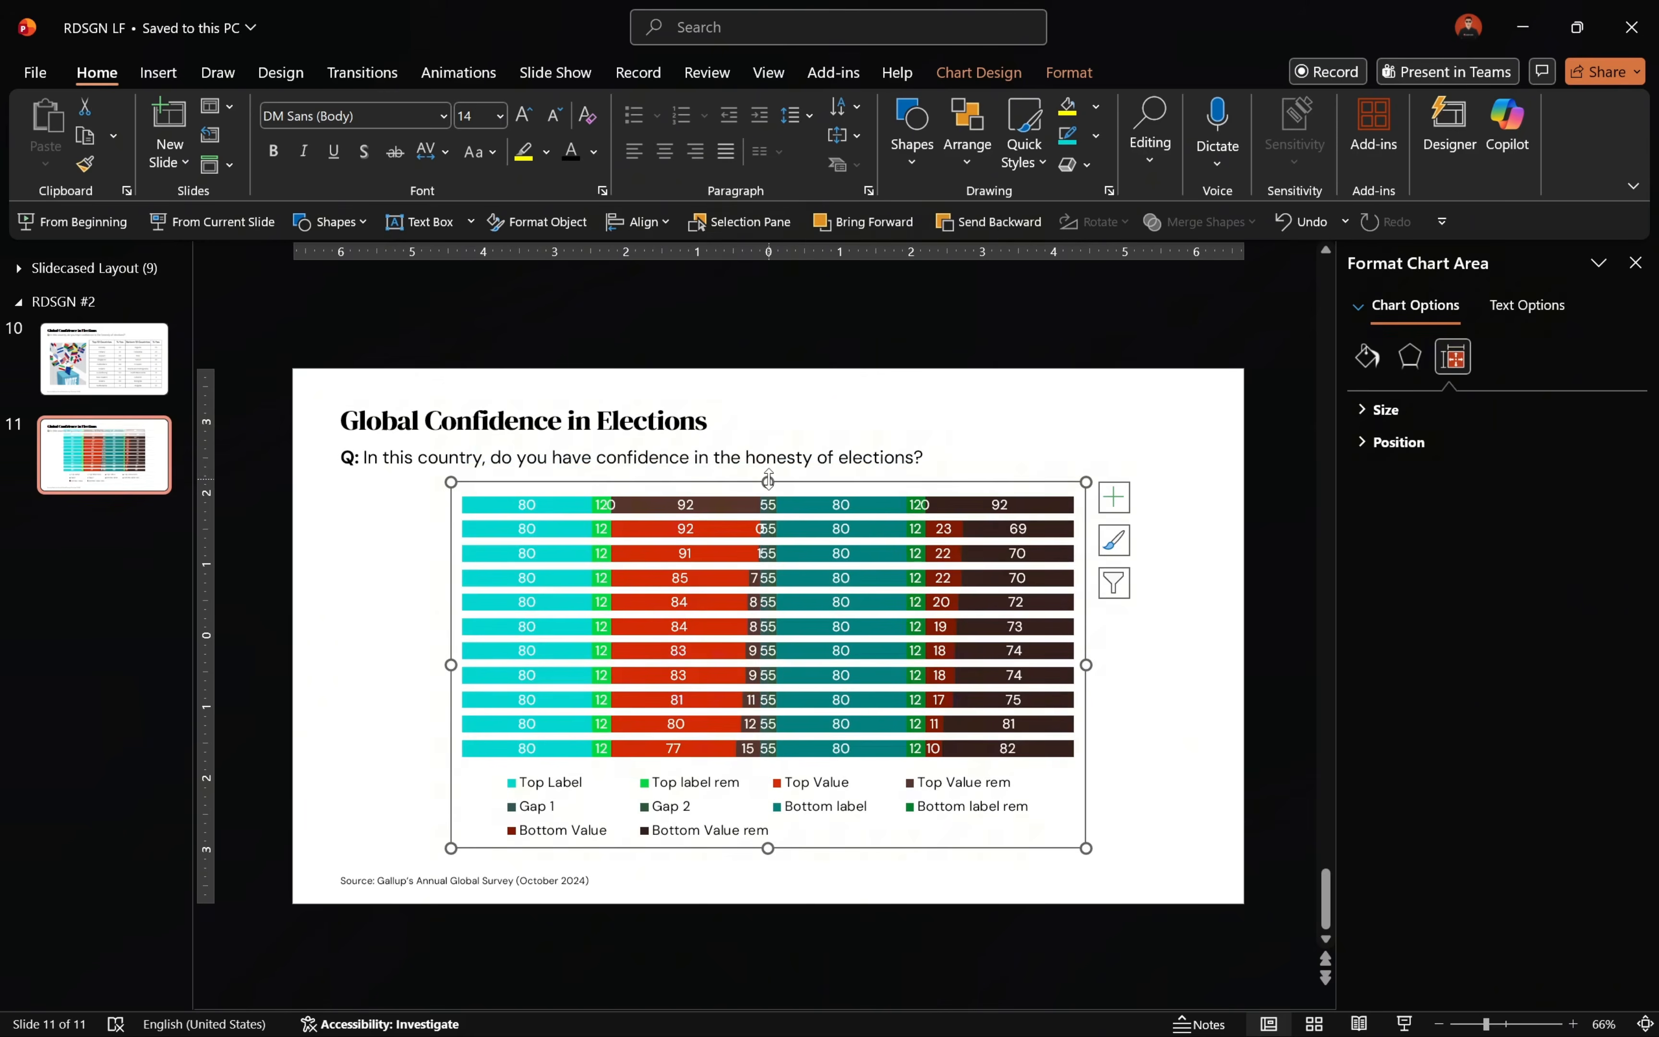
left_click_drag(450, 664, 341, 655)
left_click_drag(1086, 664, 1197, 678)
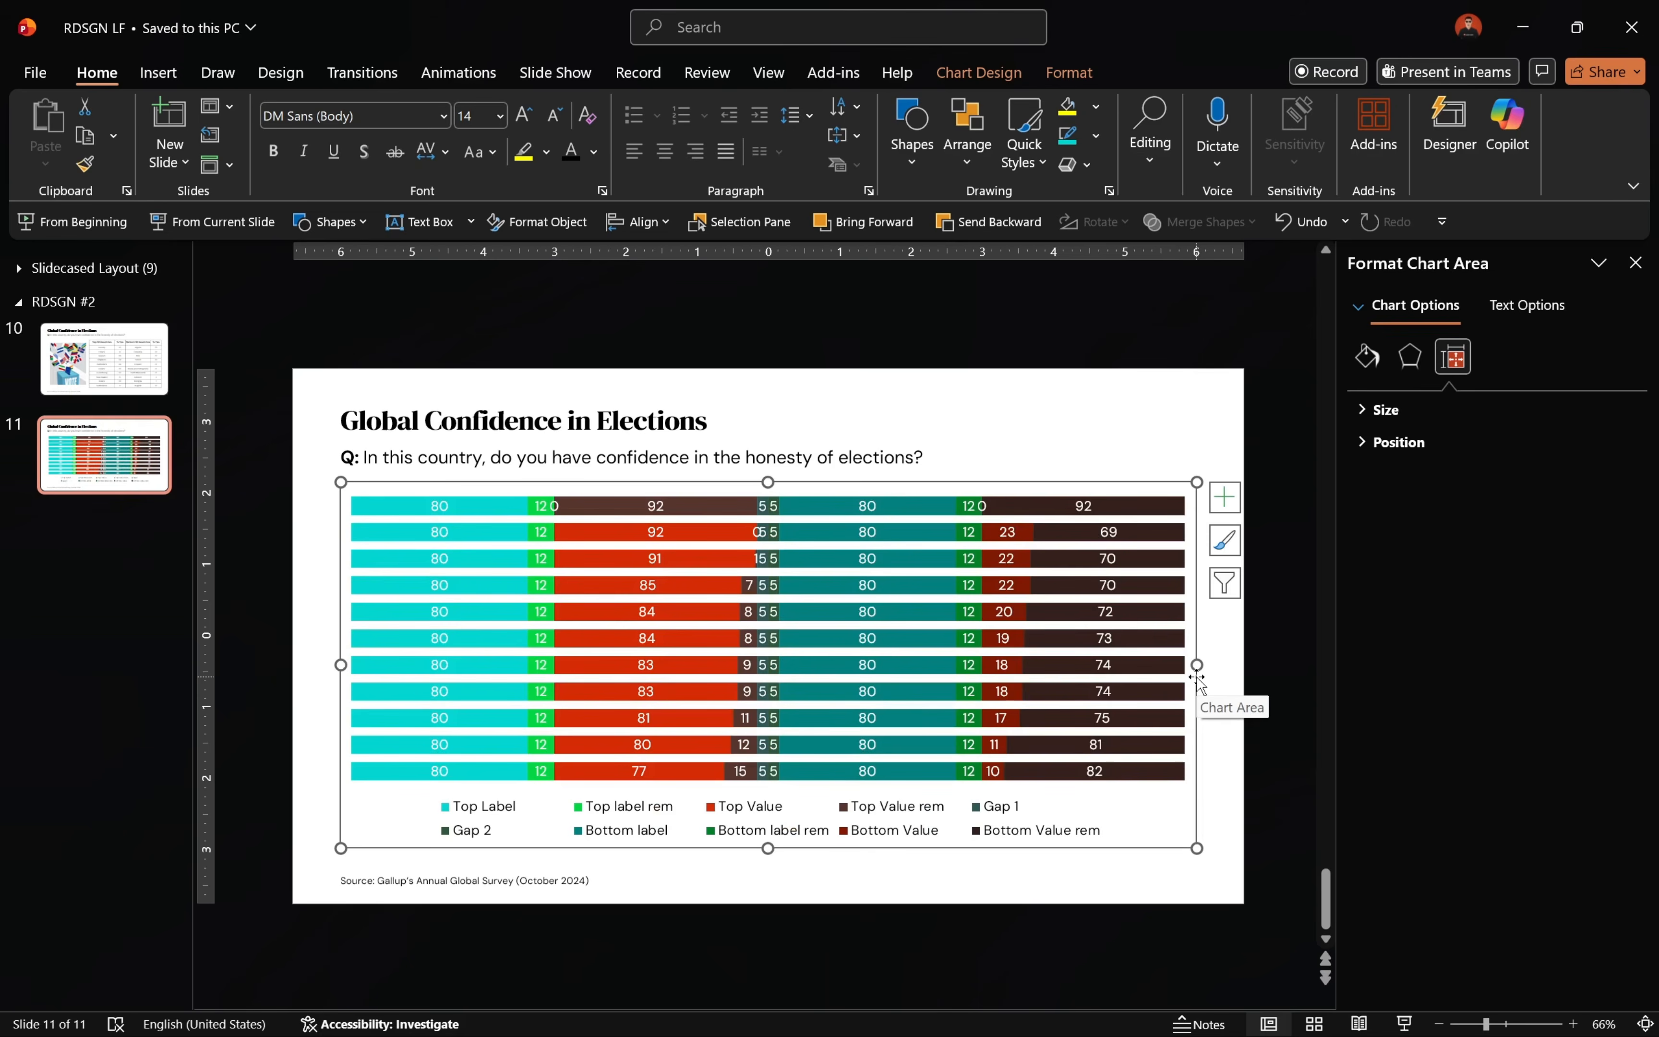